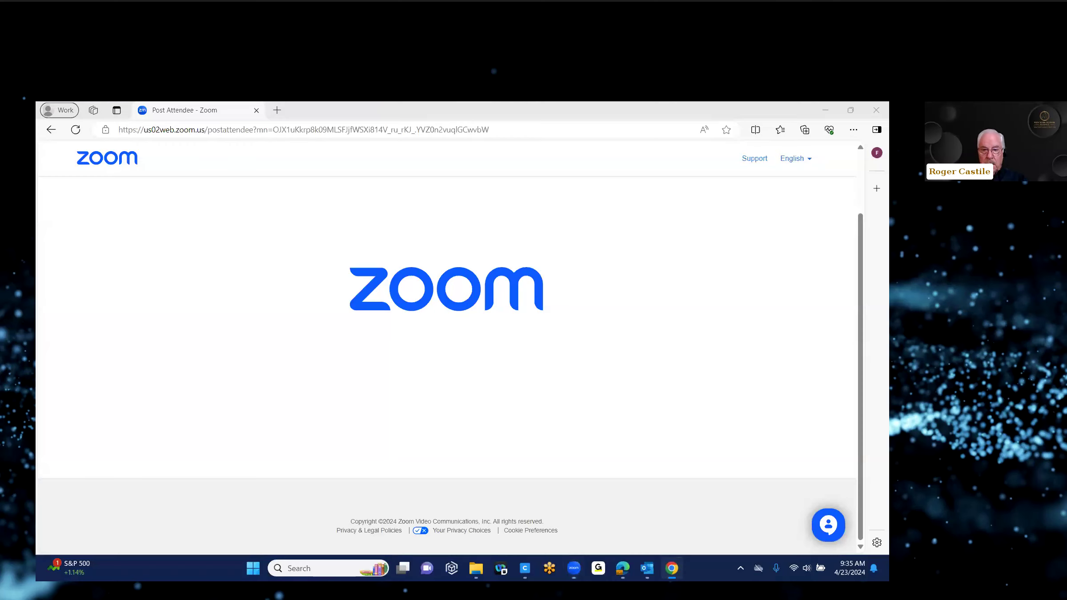
Step: Sign in to the Secured Signing account from the securedsigning.com LOGIN page in Chrome
click(672, 569)
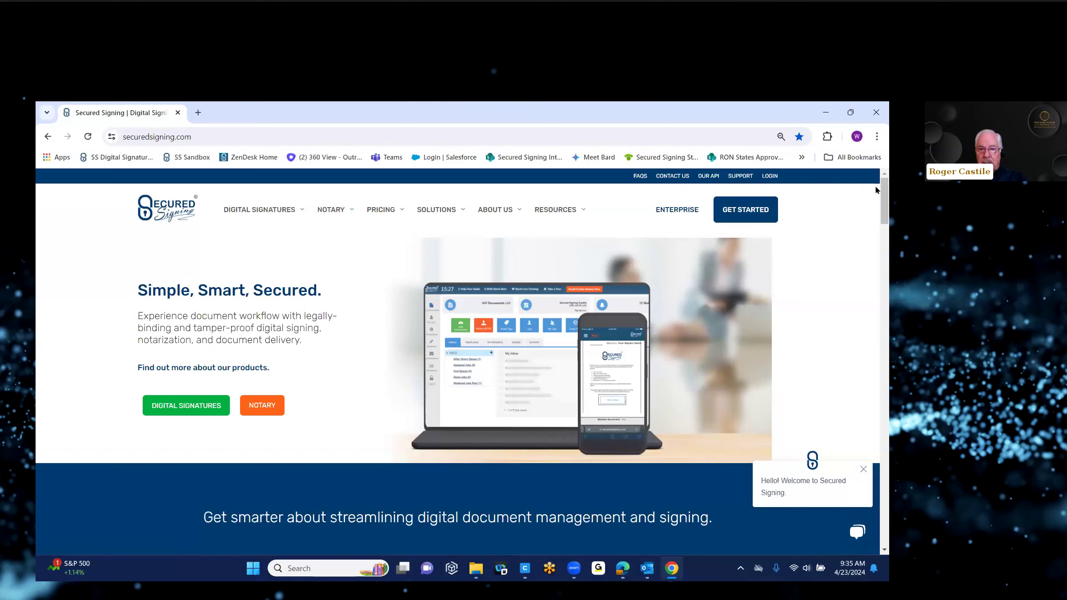
click(597, 158)
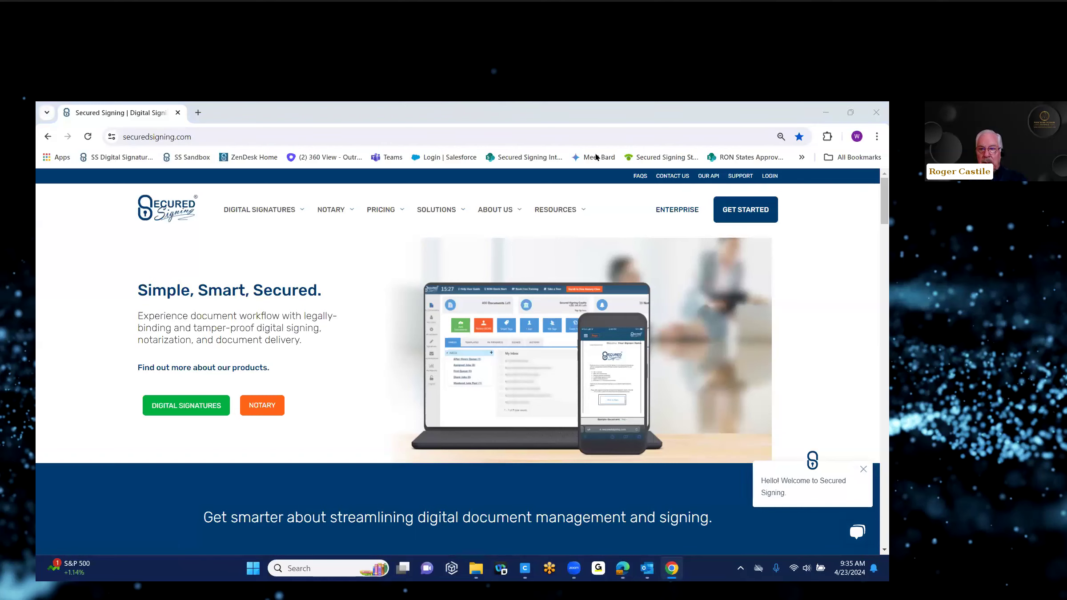
click(764, 180)
click(770, 176)
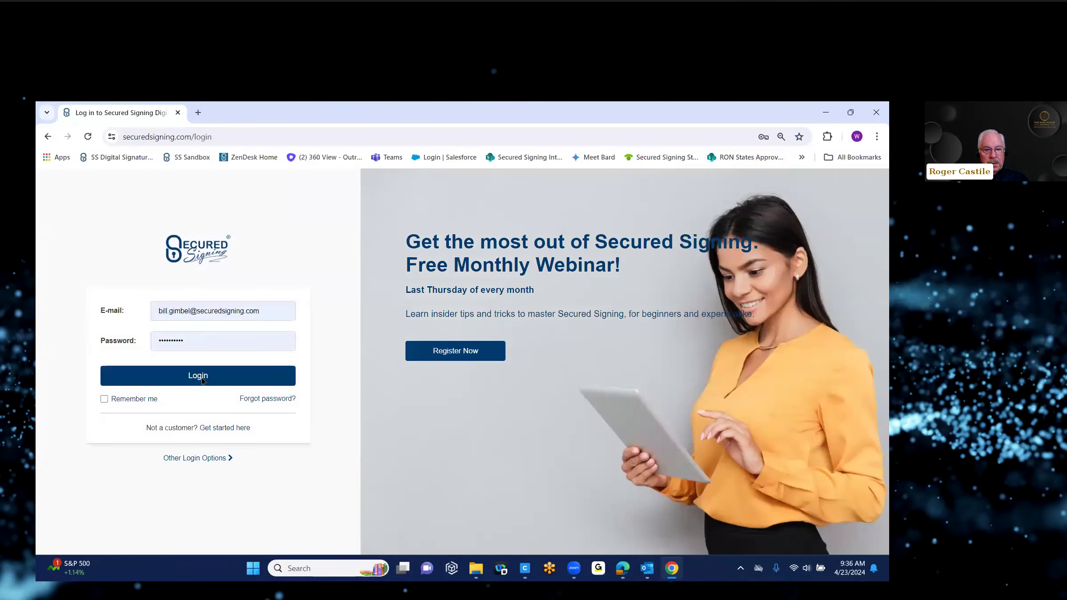
click(197, 377)
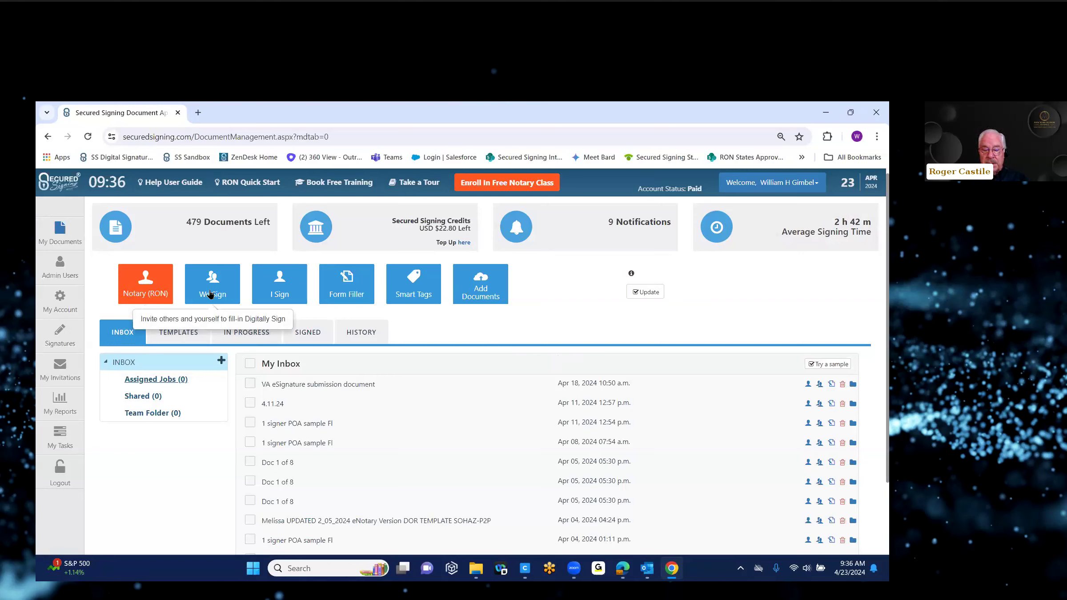
Step: Start a new Notary (RON) online notarization from the dashboard
click(138, 286)
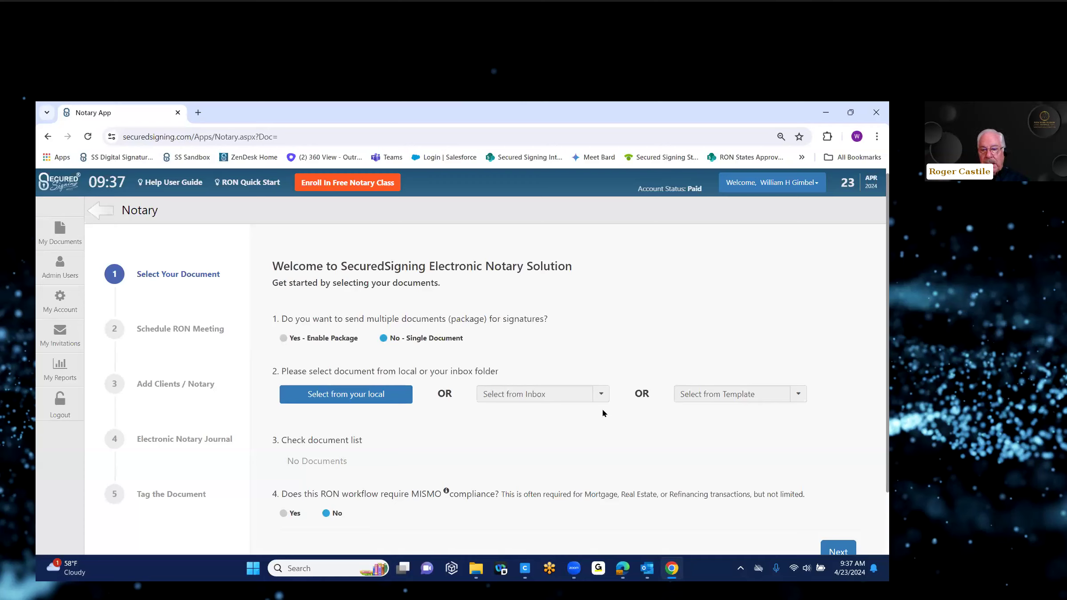
Step: Attach NYNA POA Sample Doc.pdf from Desktop > Sample Docs as the single notarization document
click(601, 395)
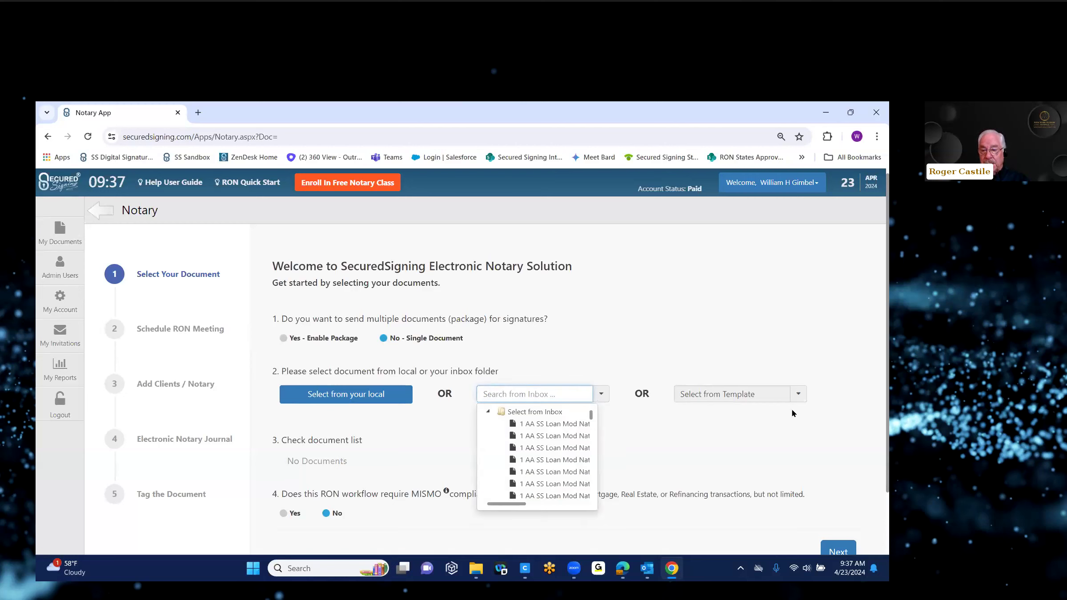
click(799, 395)
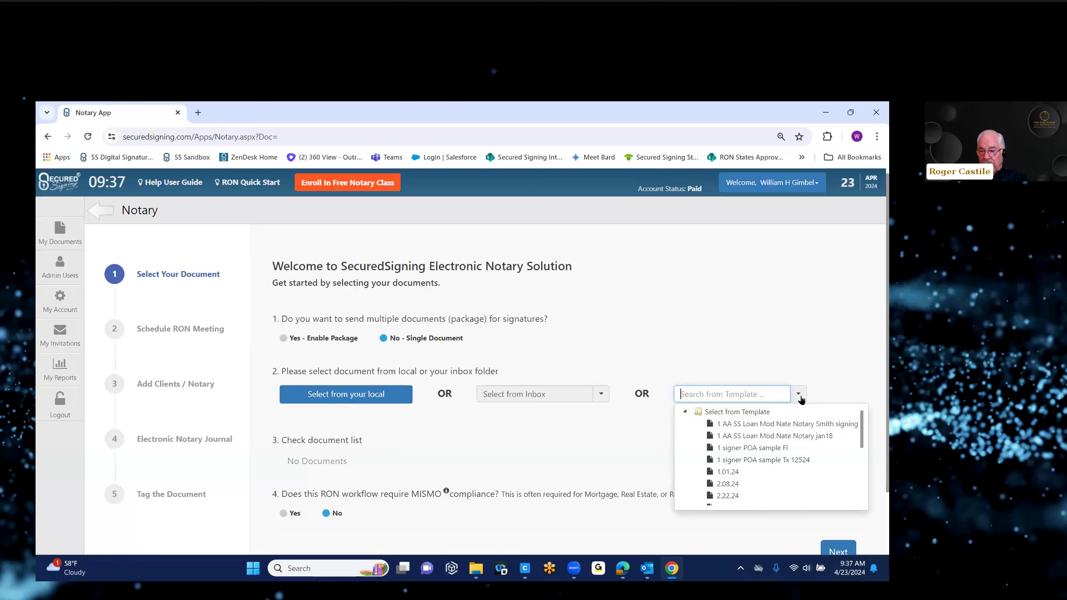
click(355, 393)
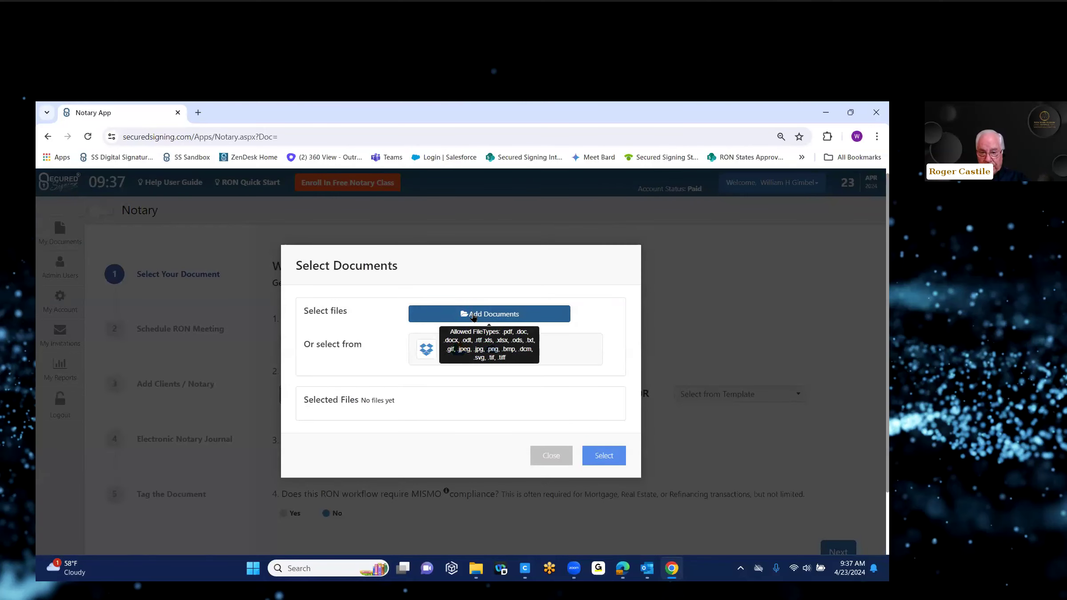
click(474, 315)
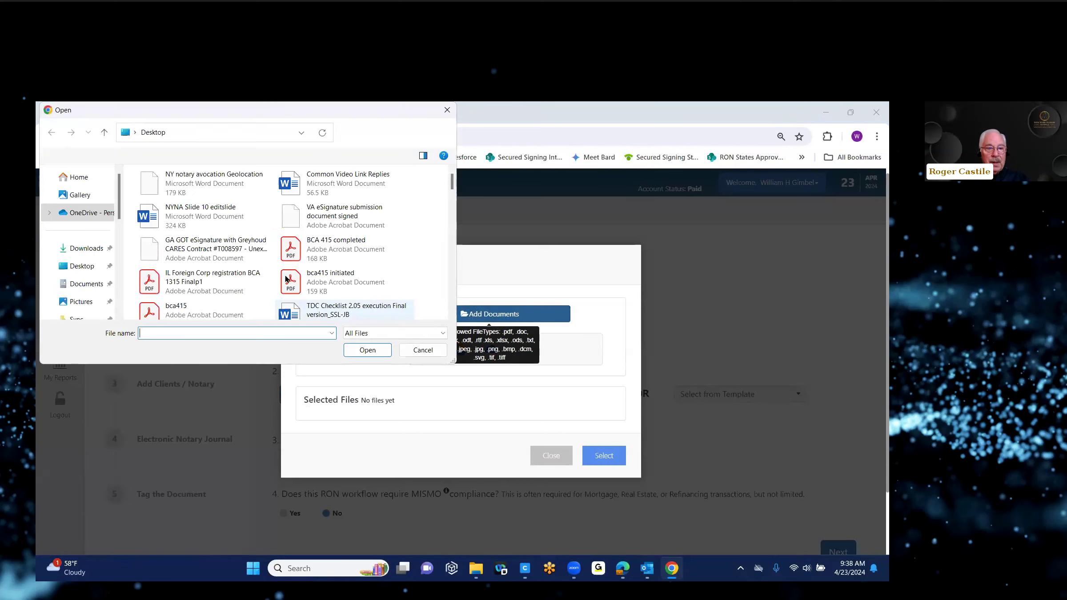
drag(118, 212, 115, 285)
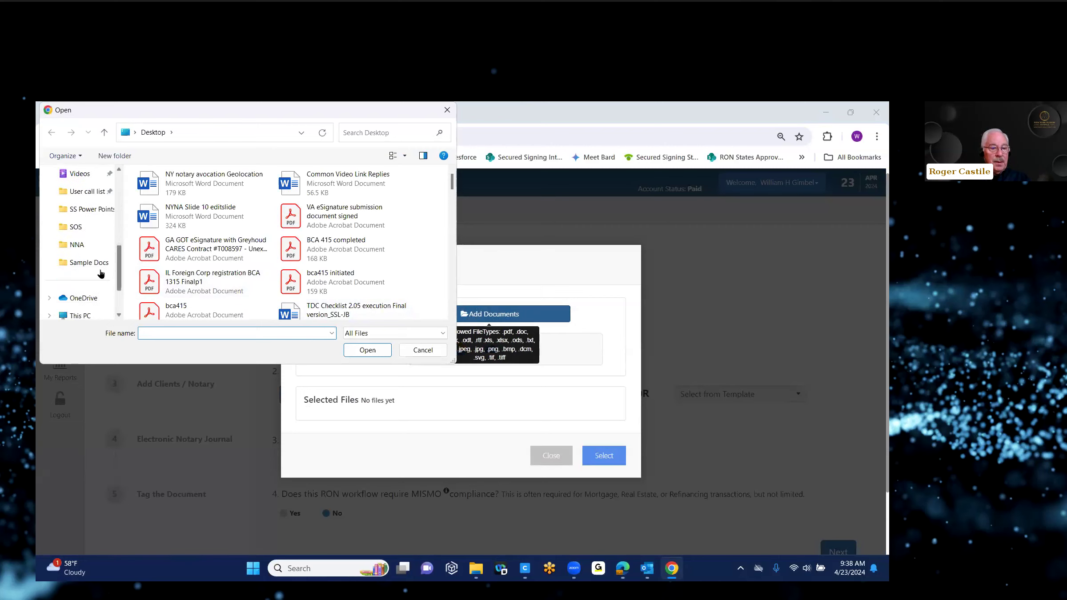
click(97, 267)
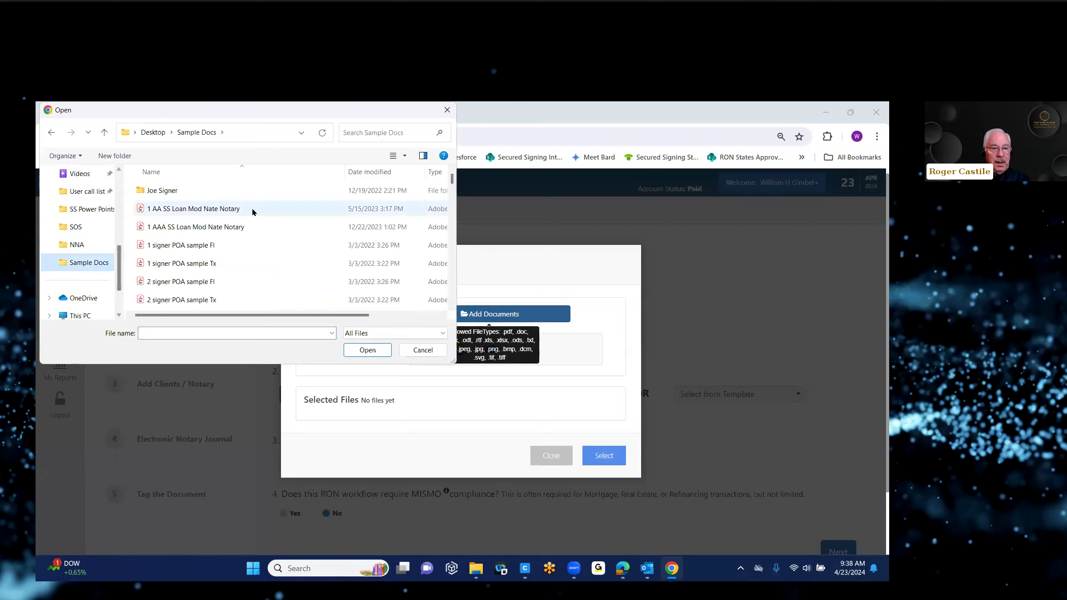
click(369, 172)
click(192, 190)
double_click(191, 190)
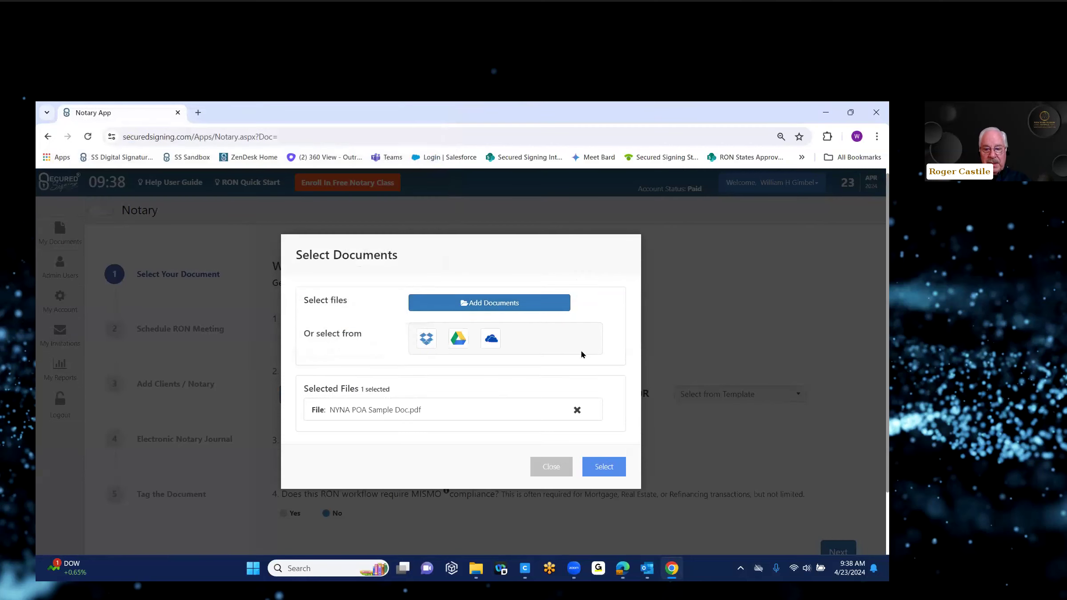
click(601, 469)
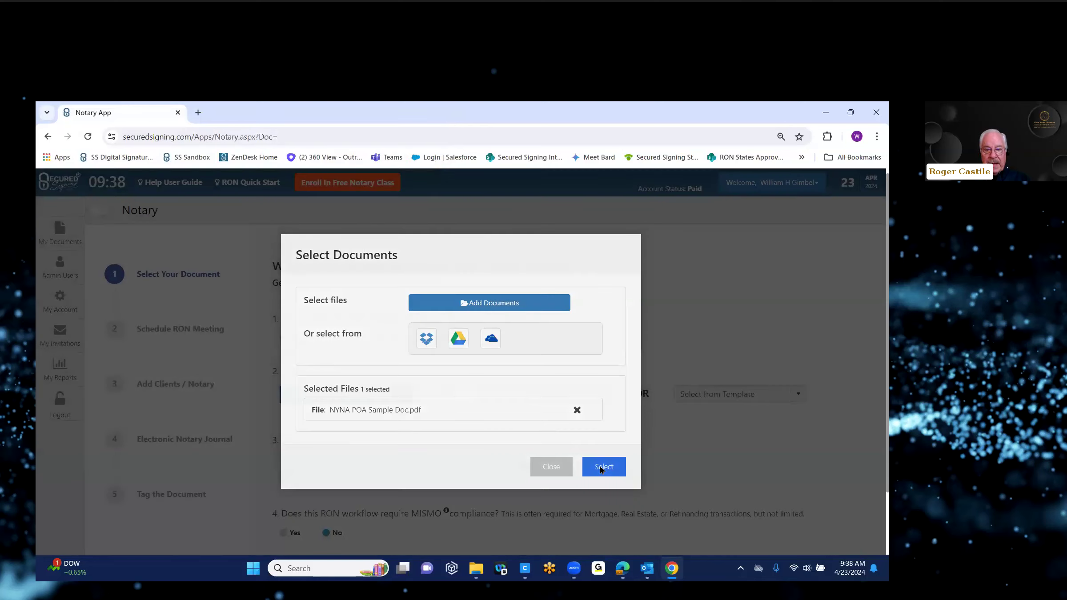
scroll(876, 274, down, 2)
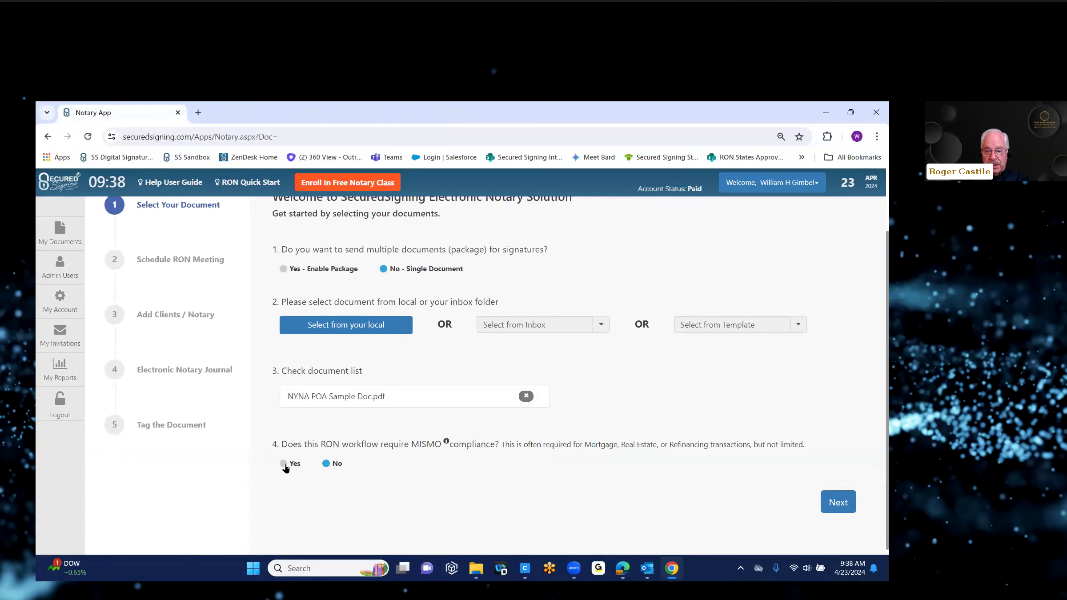
Step: Schedule the RON meeting for 04/23/2024 at 11:38 AM
click(835, 506)
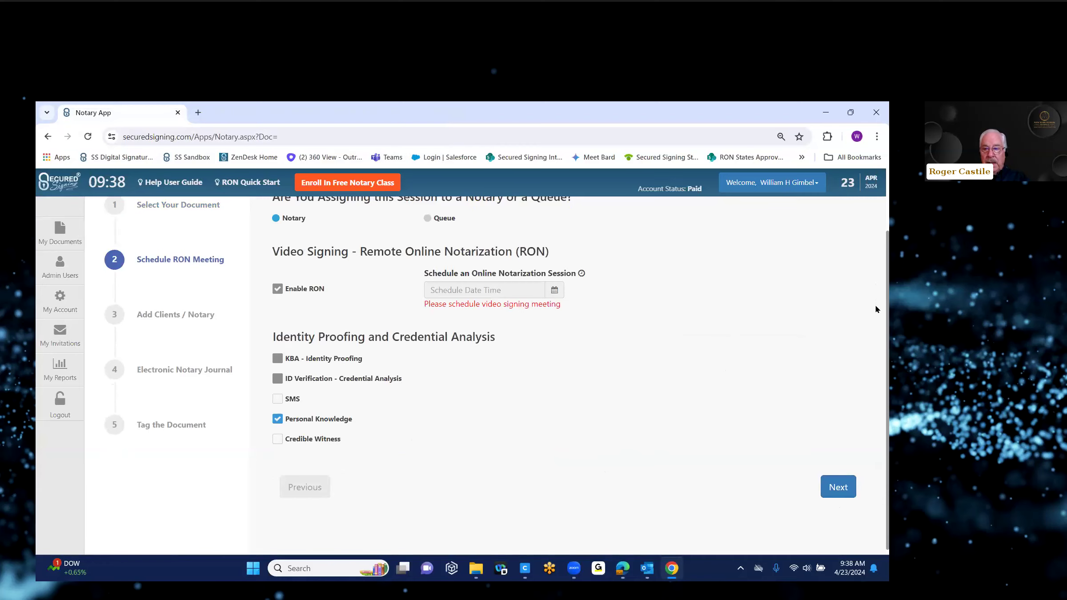
scroll(876, 302, up, 1)
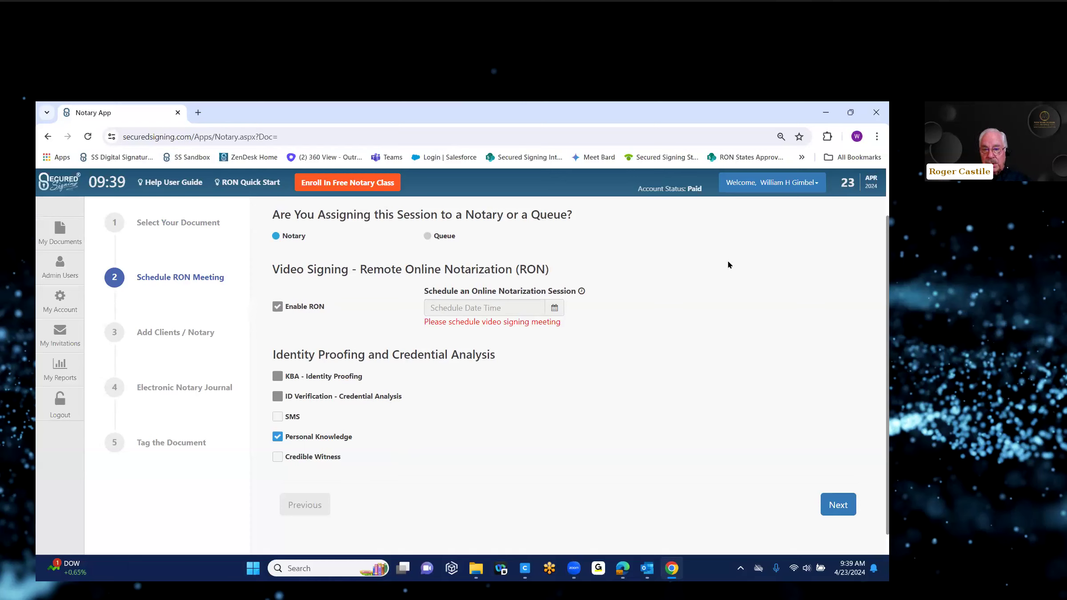
click(554, 309)
click(490, 424)
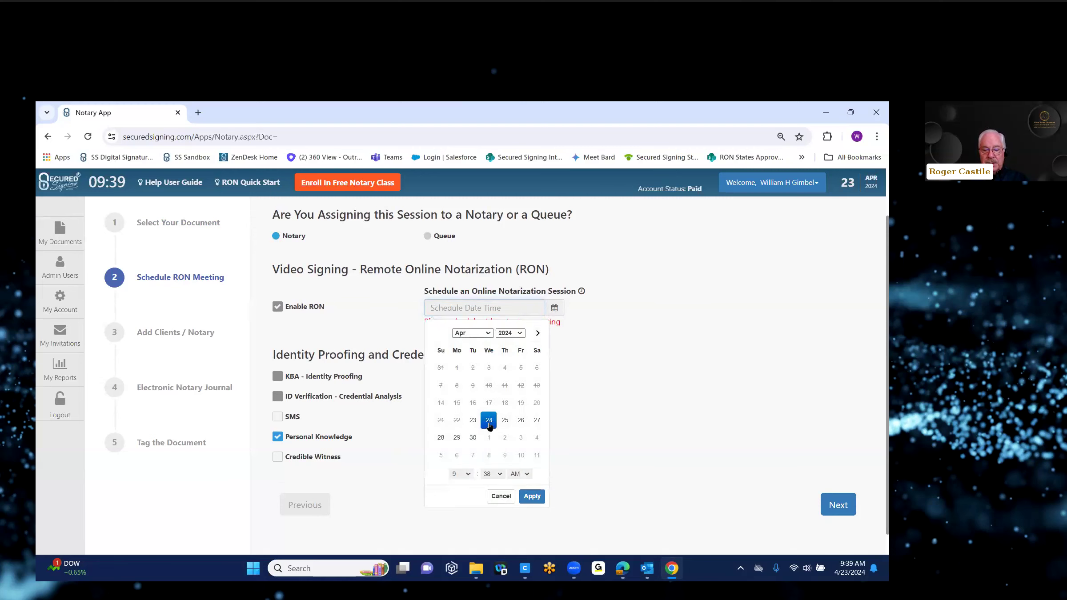
click(473, 422)
click(471, 475)
click(469, 475)
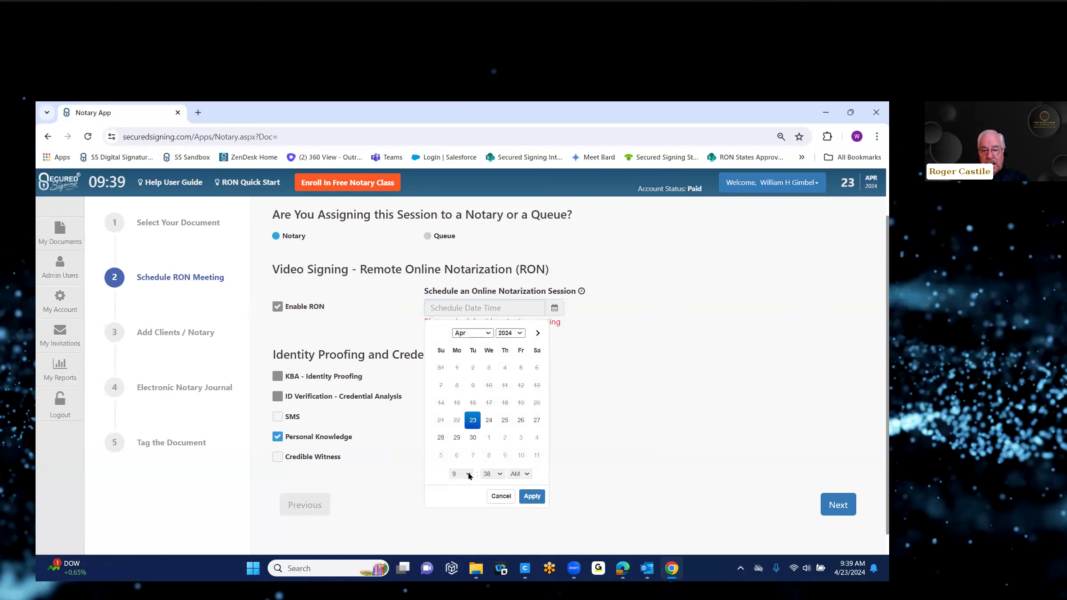
click(469, 475)
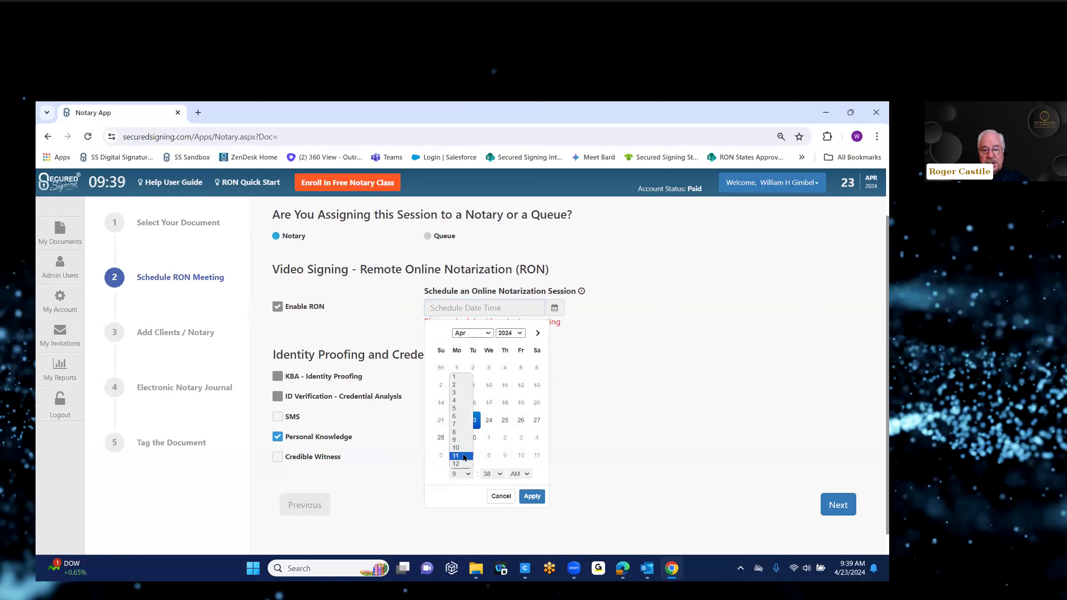
click(463, 457)
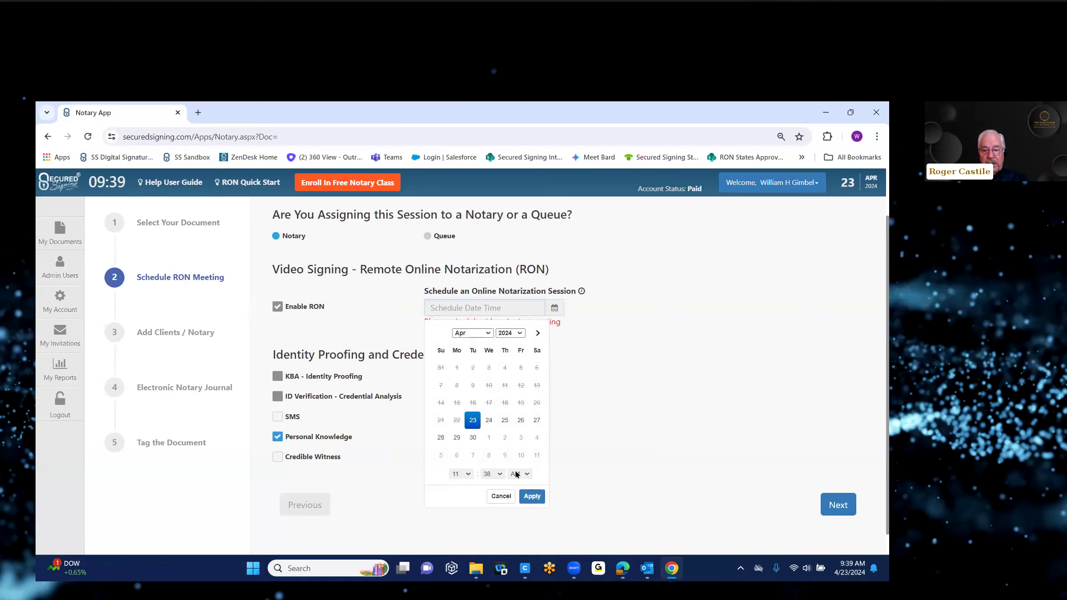
click(533, 497)
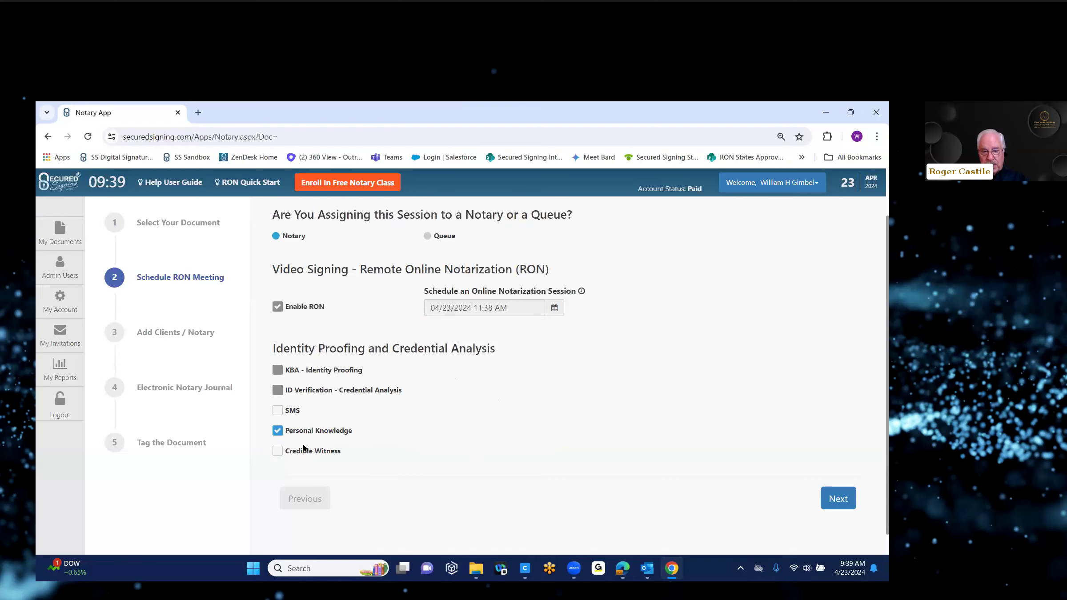
Step: Add the signer from suggested contacts as invitee, keeping the county as New York
click(841, 502)
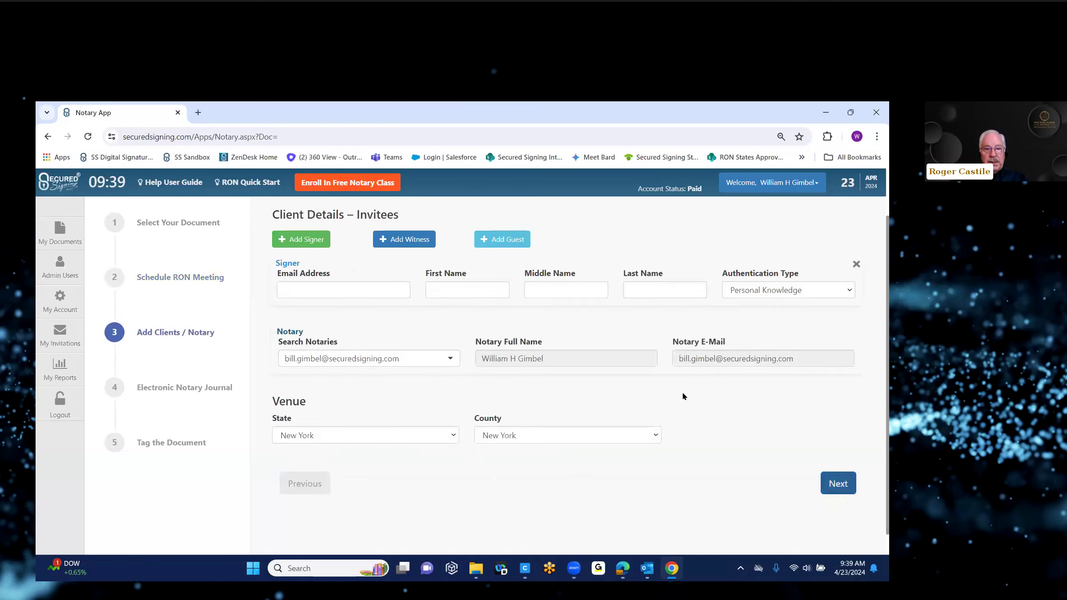
click(298, 294)
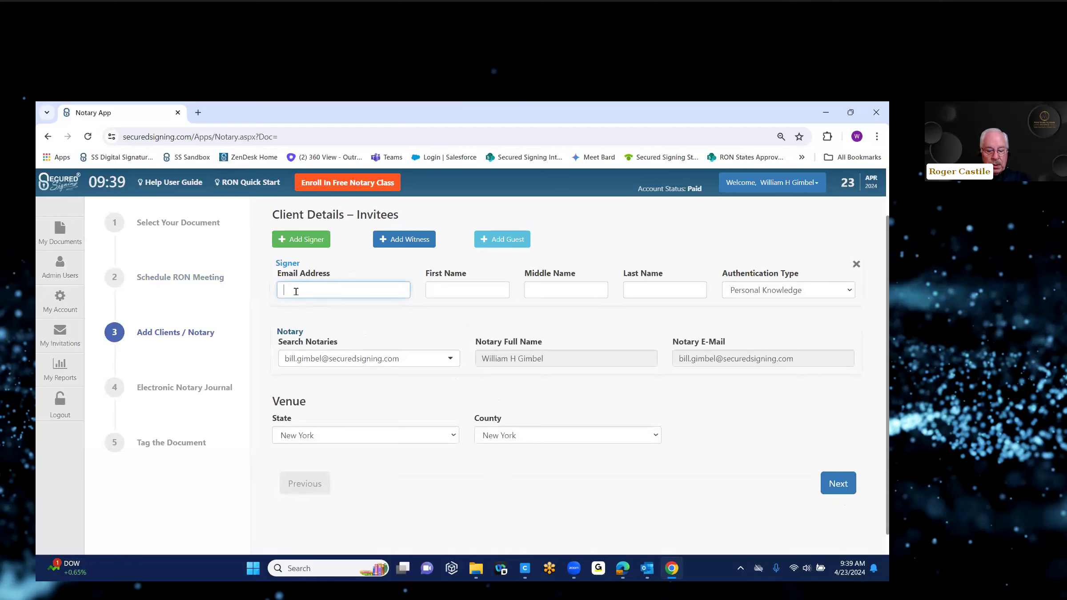
text(bg1)
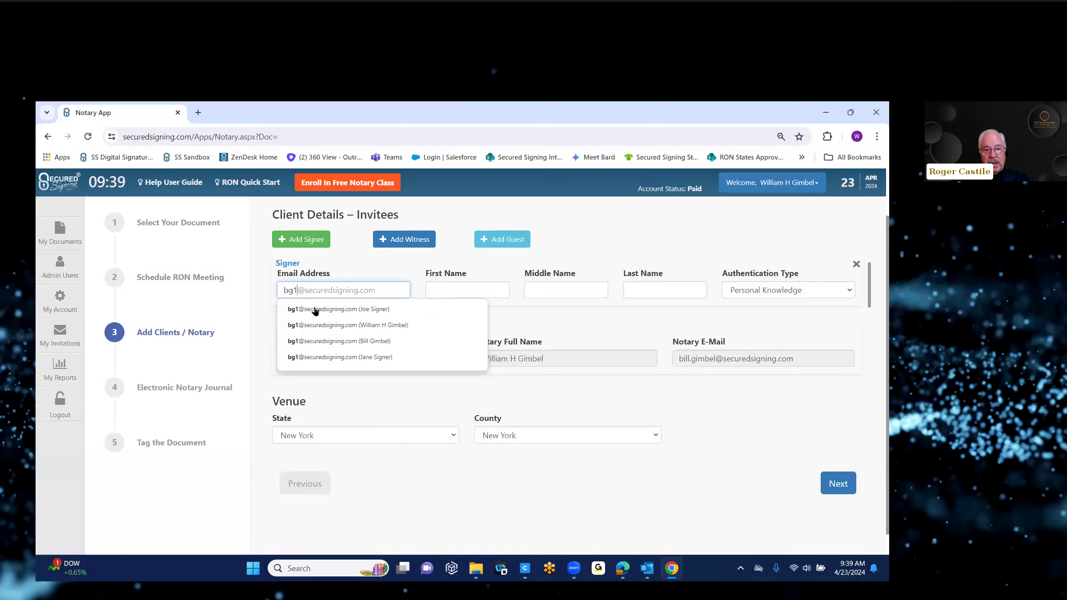
click(314, 308)
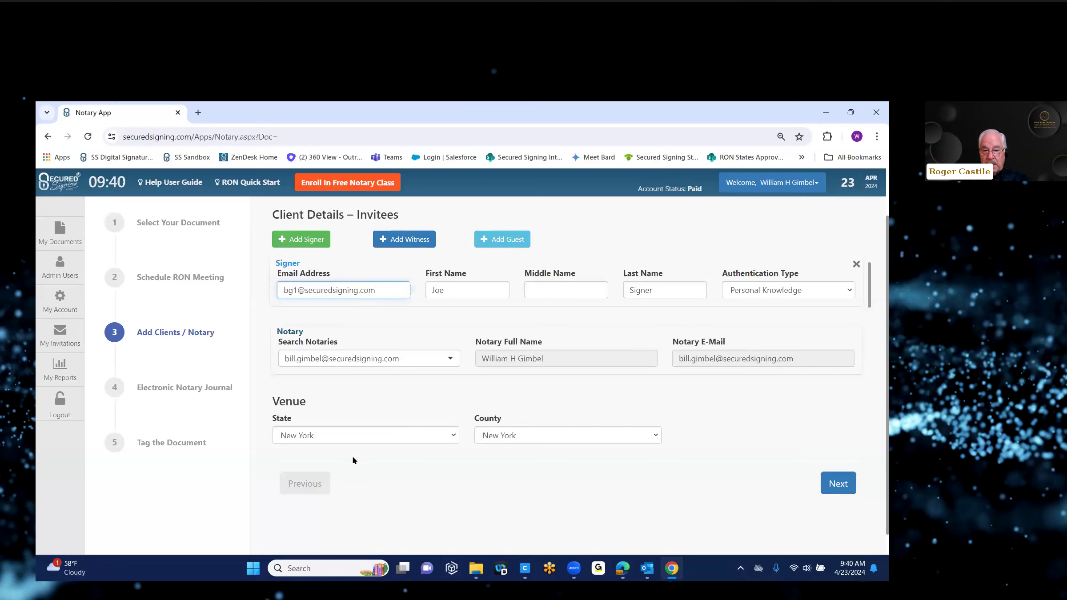
click(657, 436)
click(657, 436)
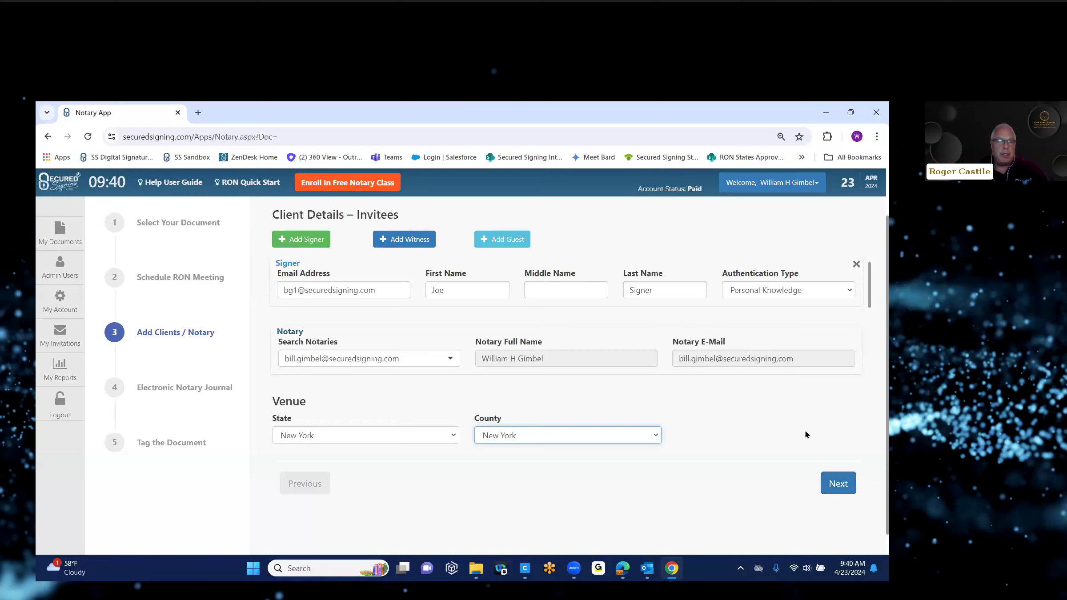
click(839, 490)
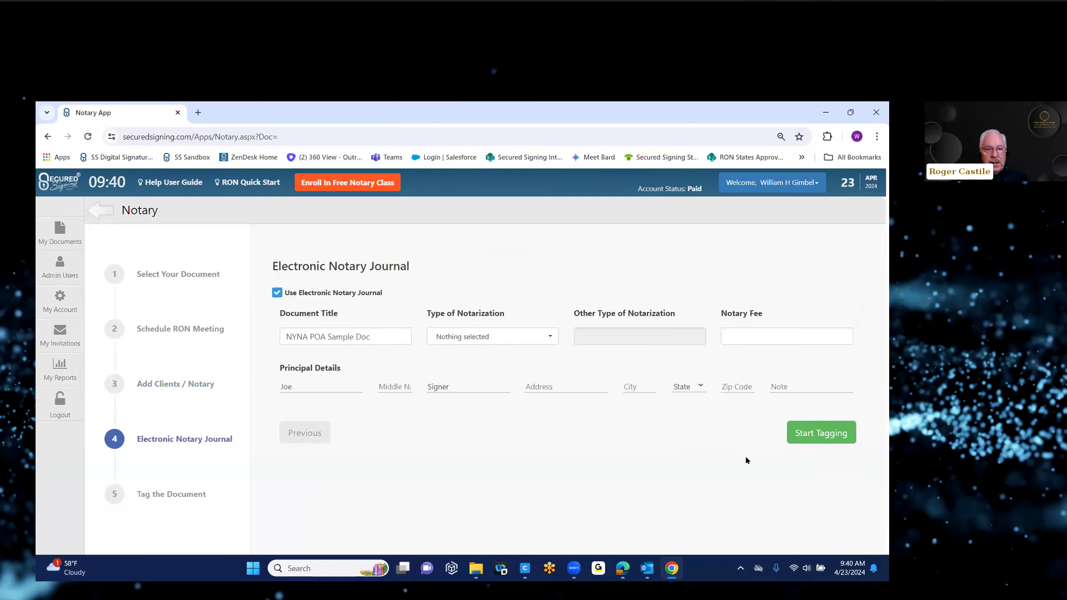
Step: Set the journal's notarization type to Acknowledgment with a $25.00 fee
click(535, 330)
click(481, 356)
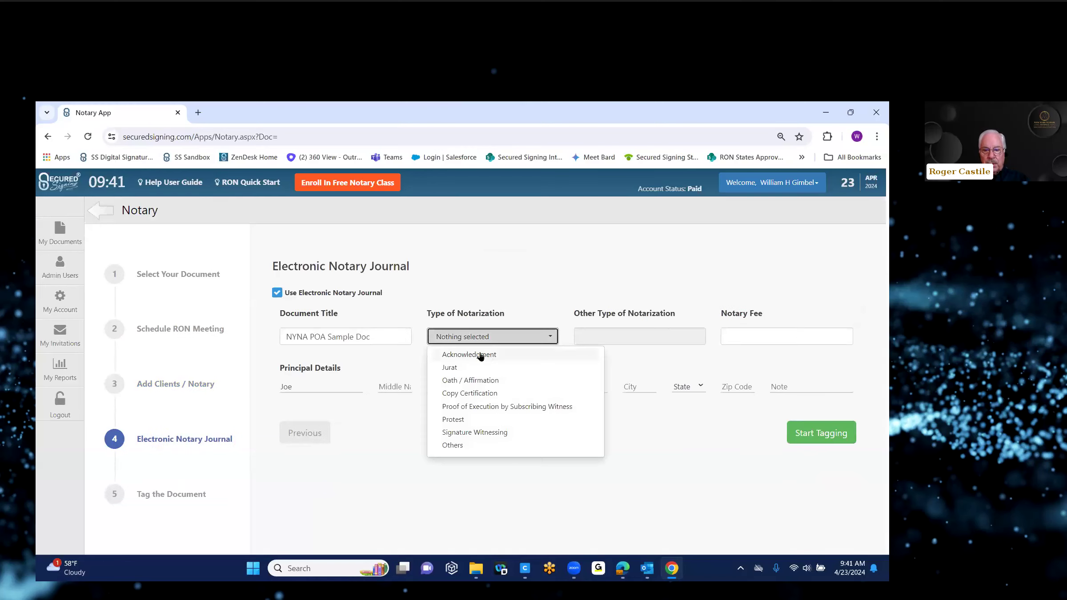
click(732, 340)
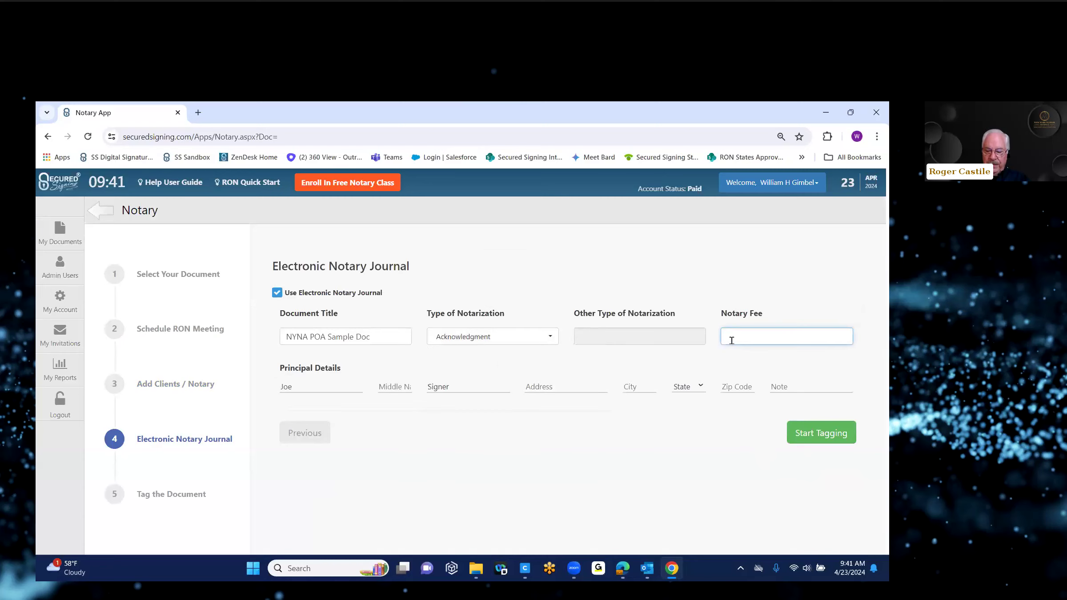
text($25.00)
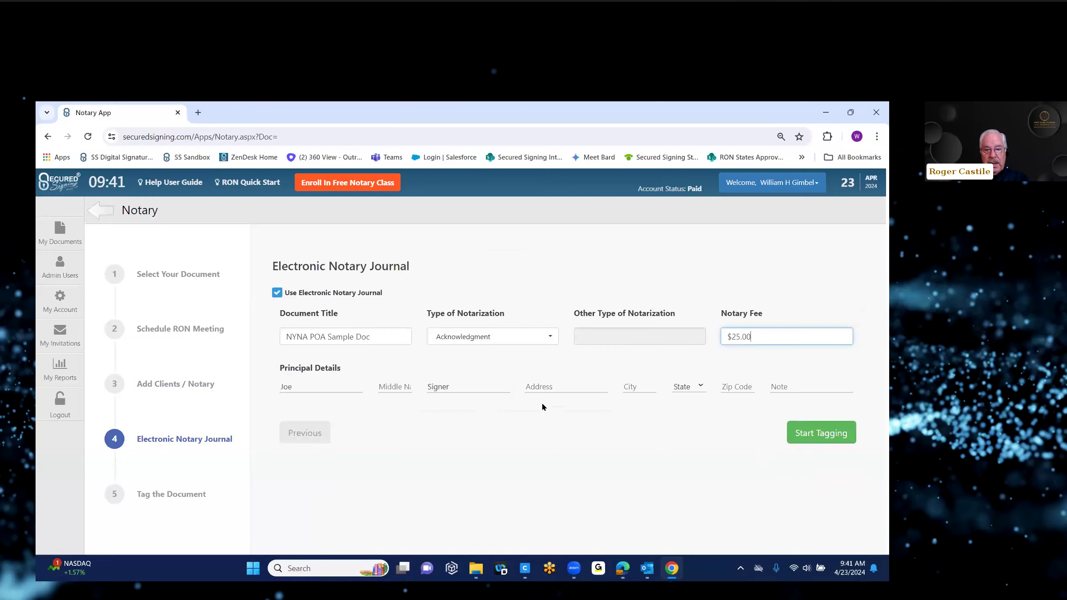
Step: Enter the principal's address '123 Main' and city 'NewYork'
click(527, 381)
text(123)
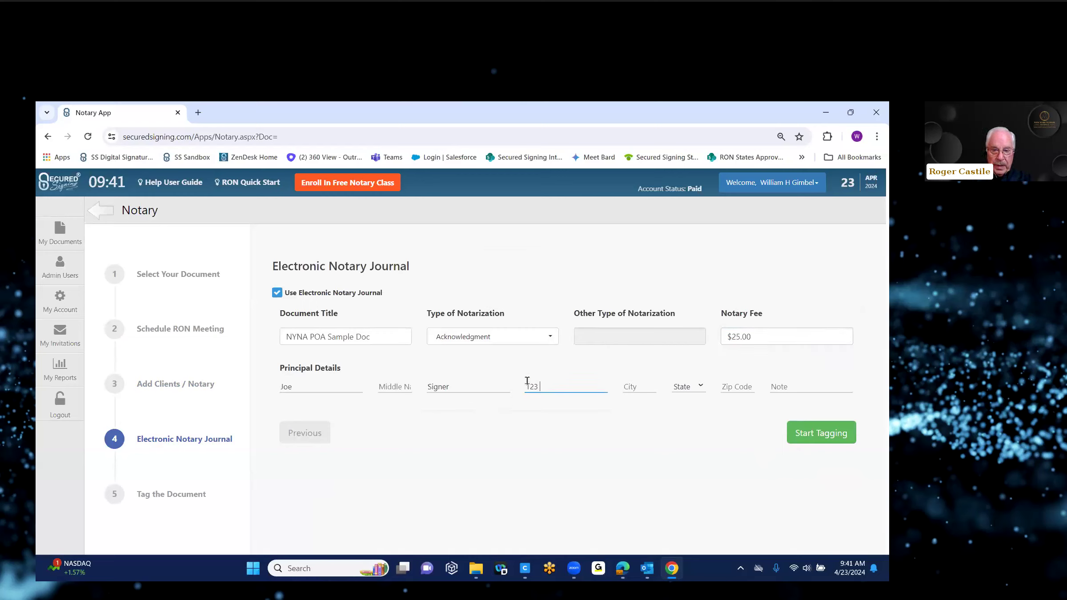
text( Main)
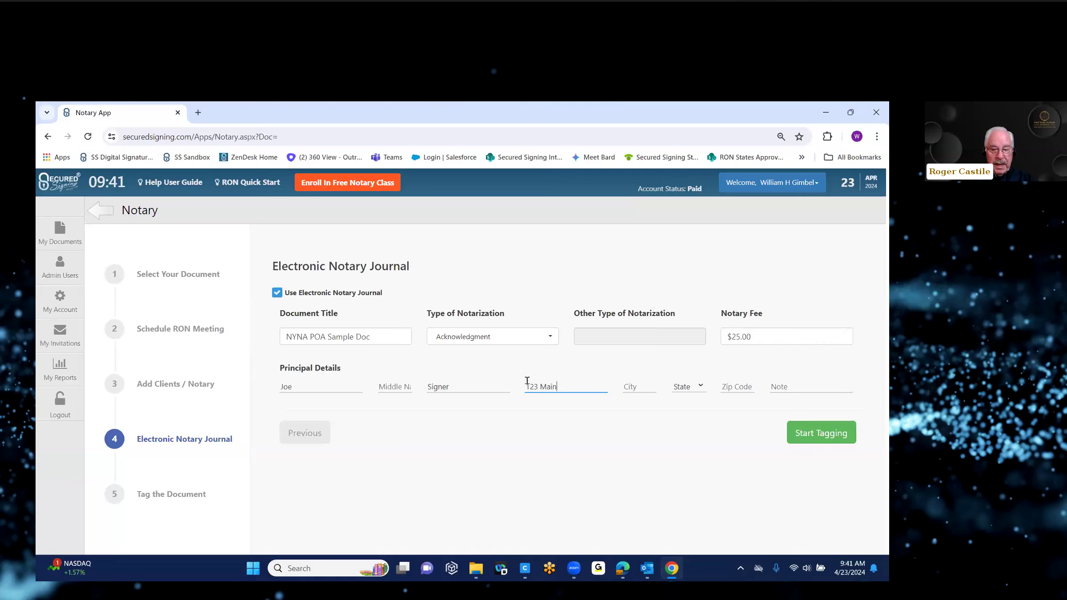
click(627, 385)
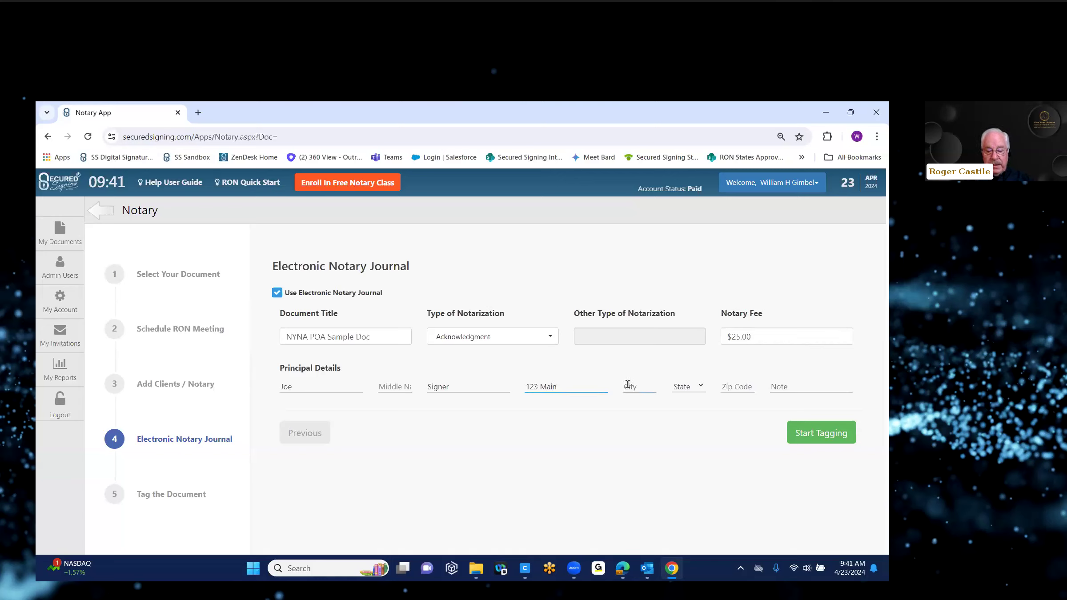
text(NewYork)
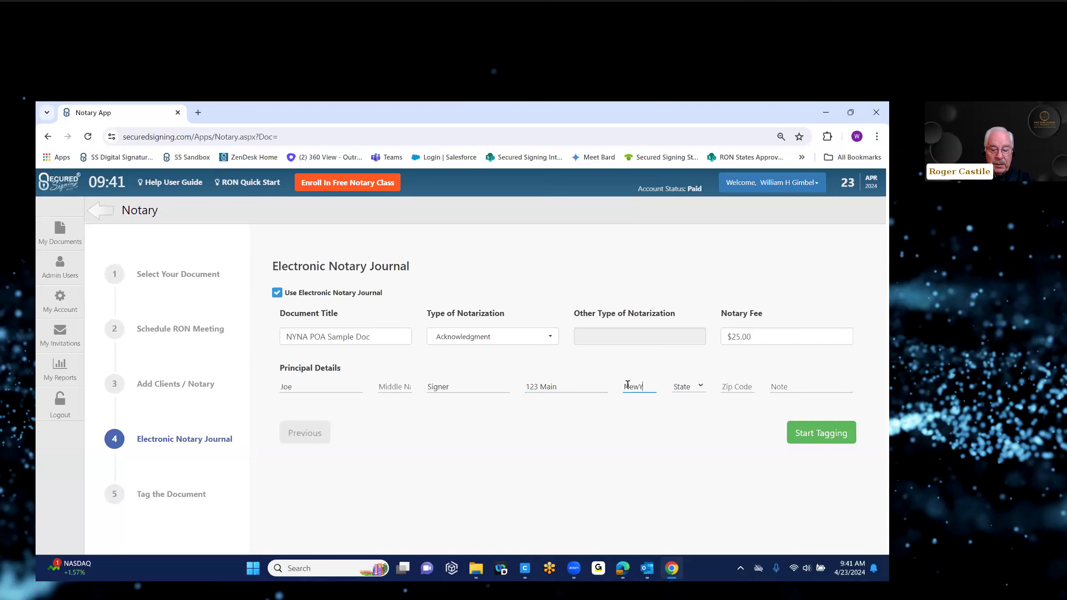
Step: Set the principal's country to United States and state to New York
click(702, 388)
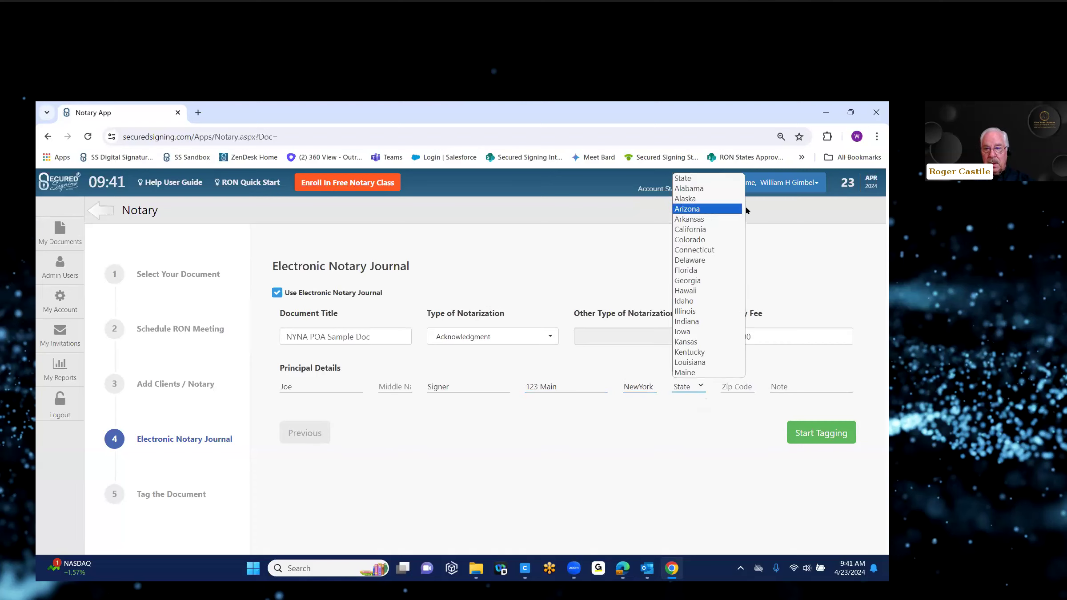
drag(742, 215, 738, 352)
click(712, 374)
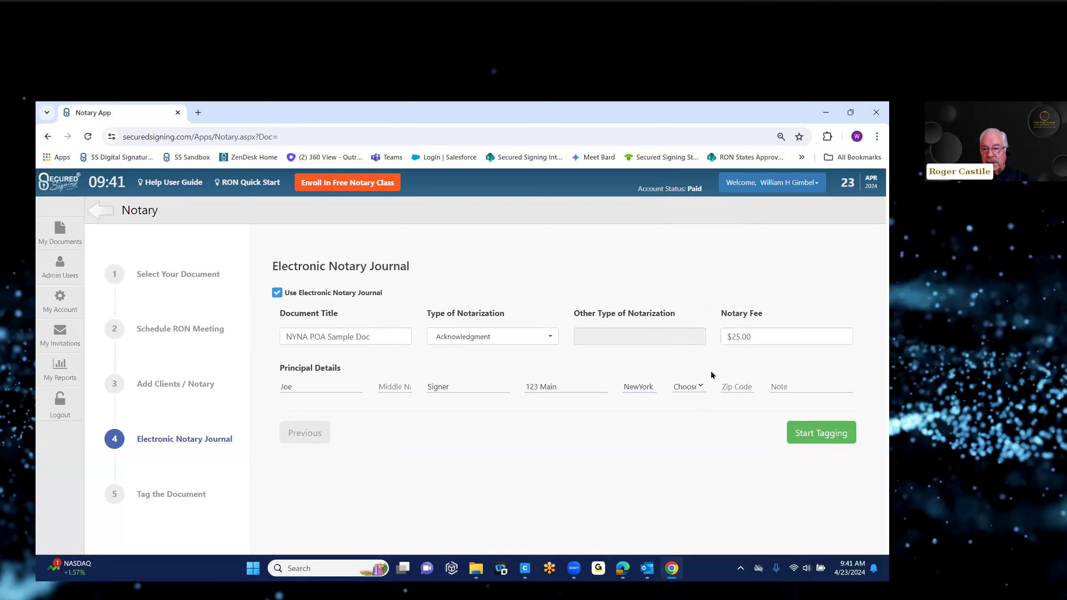
click(701, 388)
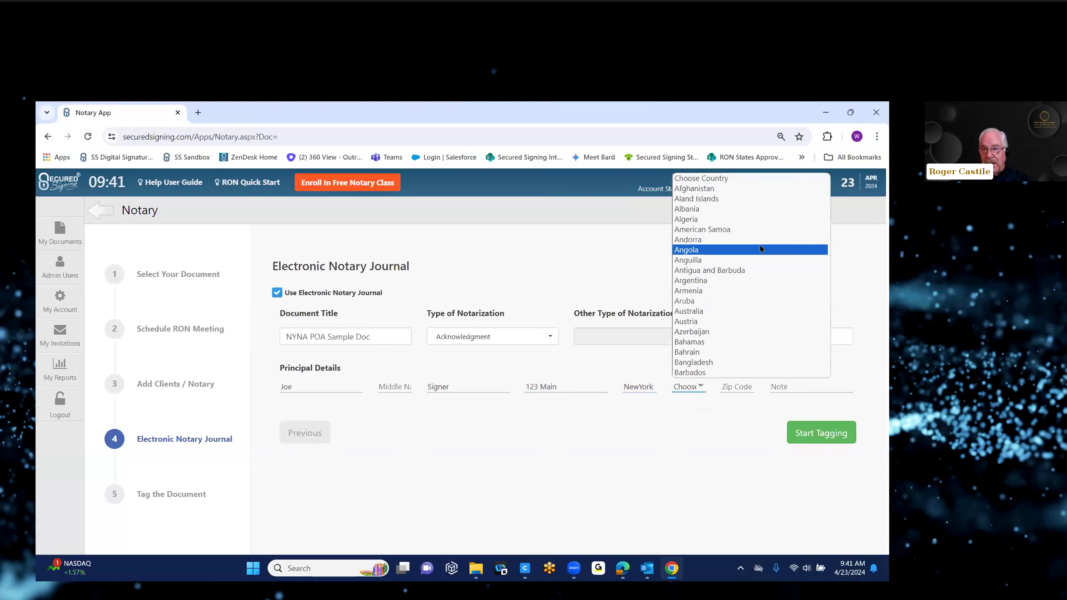
click(724, 180)
click(699, 388)
drag(830, 208, 829, 371)
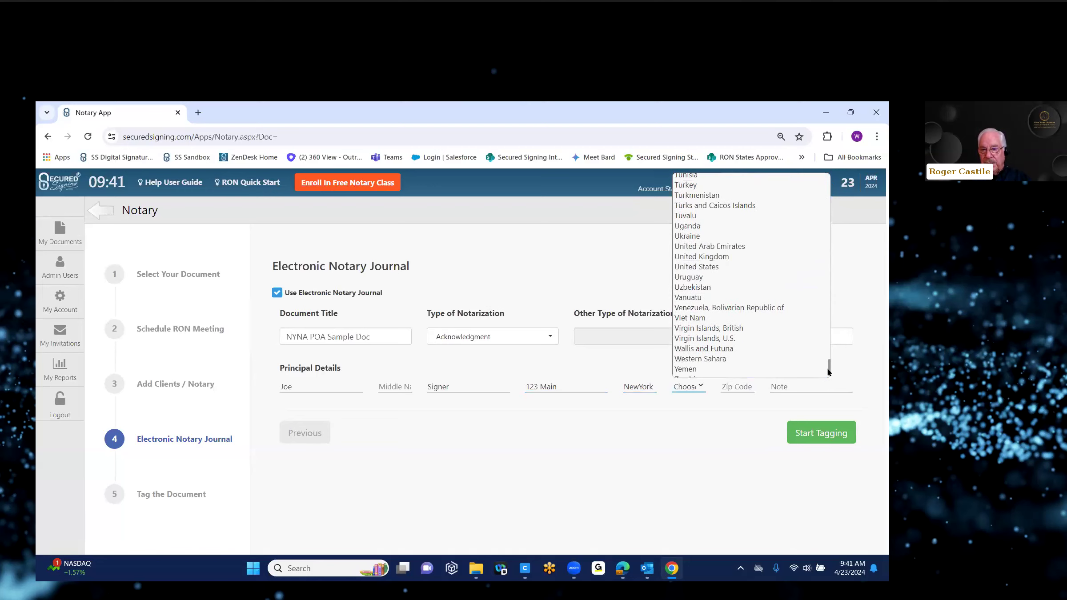
click(724, 267)
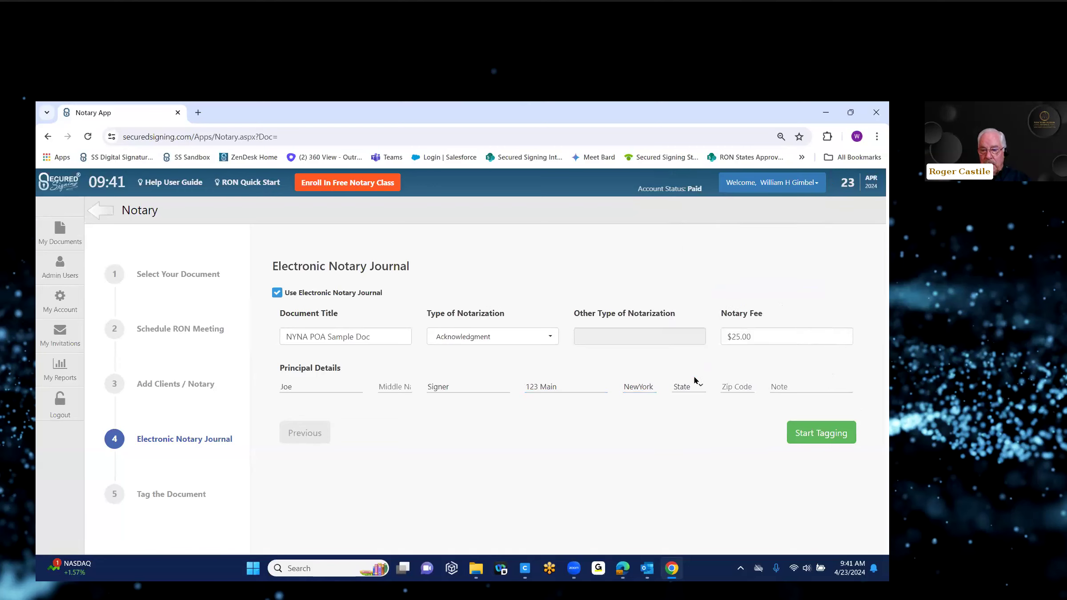
click(699, 386)
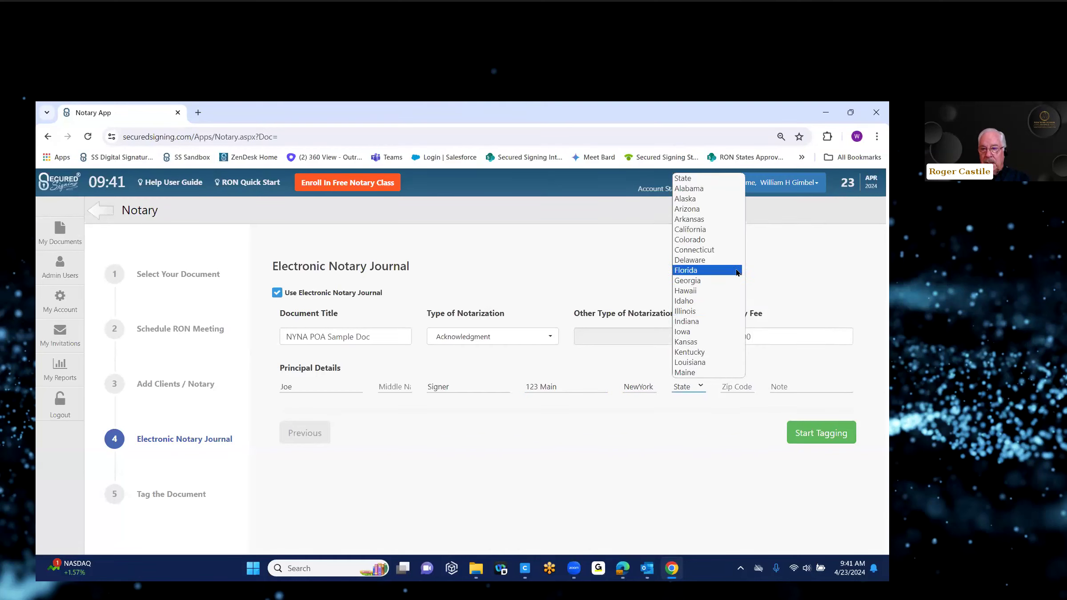
drag(743, 211, 742, 274)
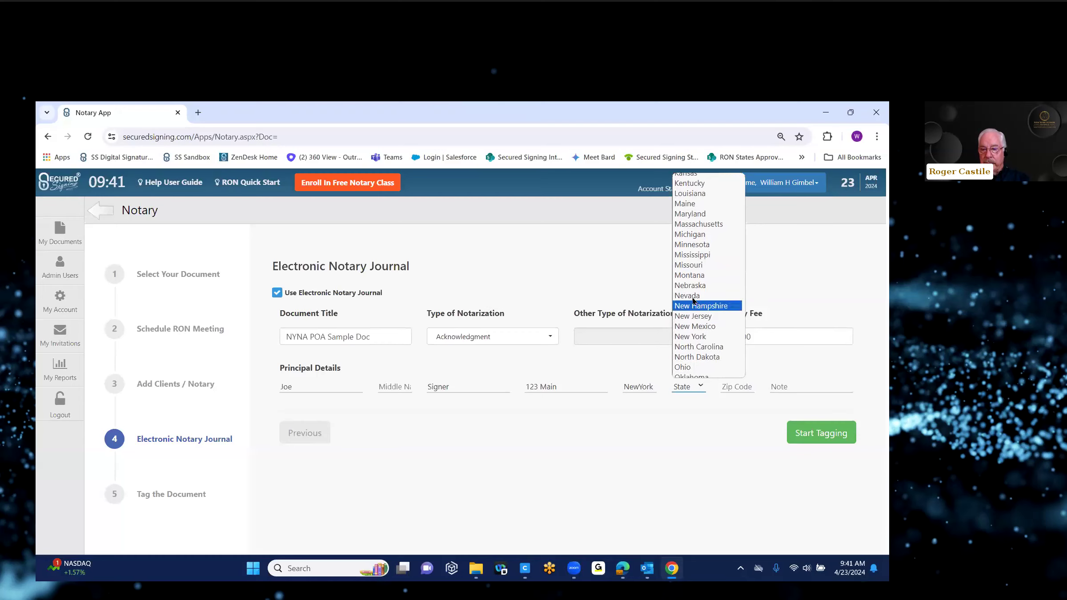
click(693, 336)
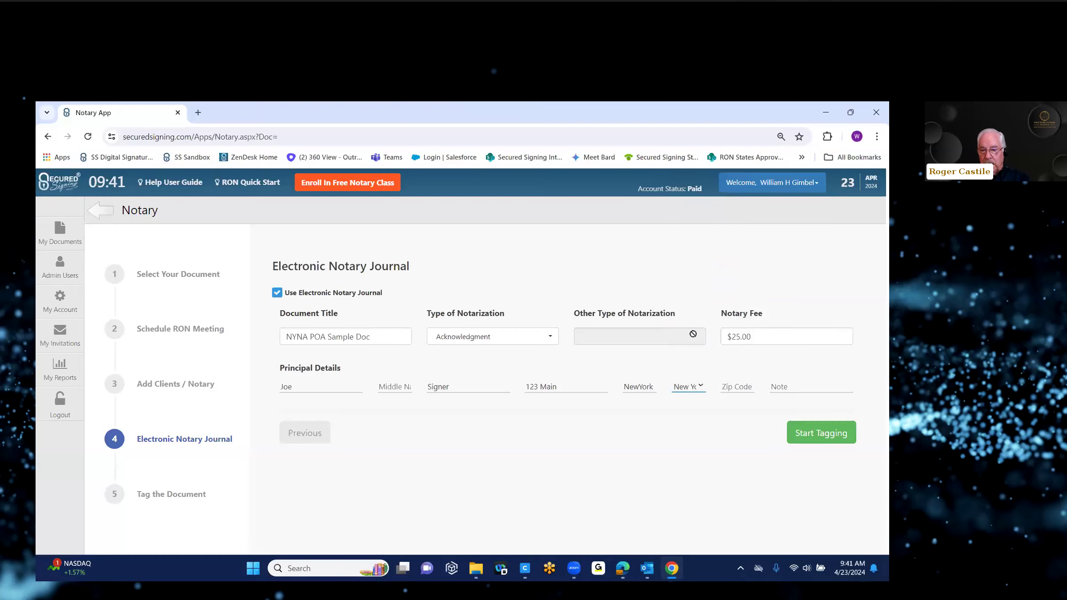
Step: Enter zip code 051 and note 'Test', then start tagging the document
click(730, 388)
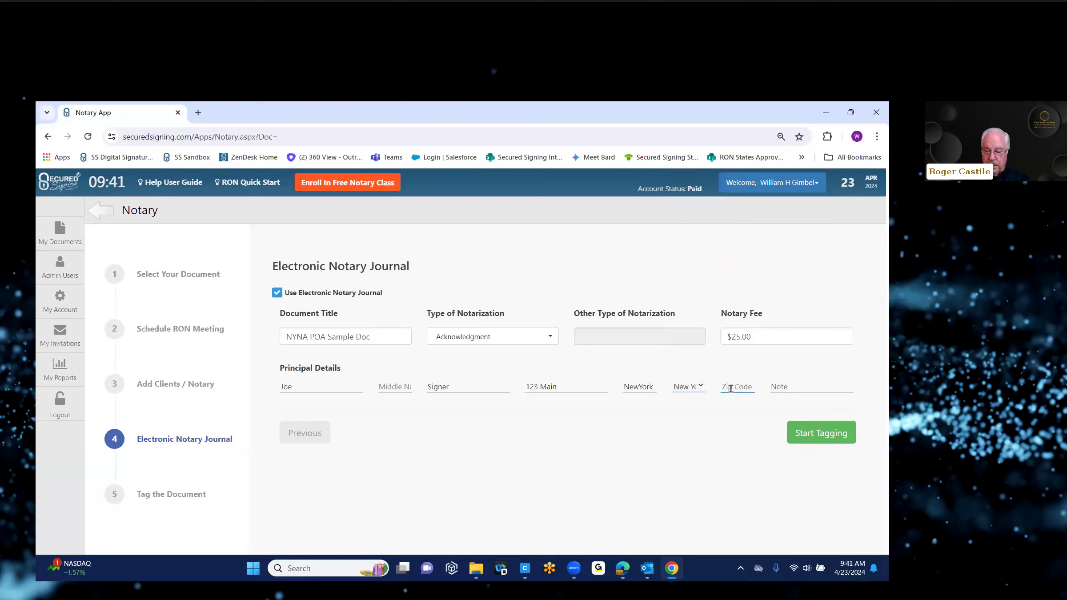
text(051)
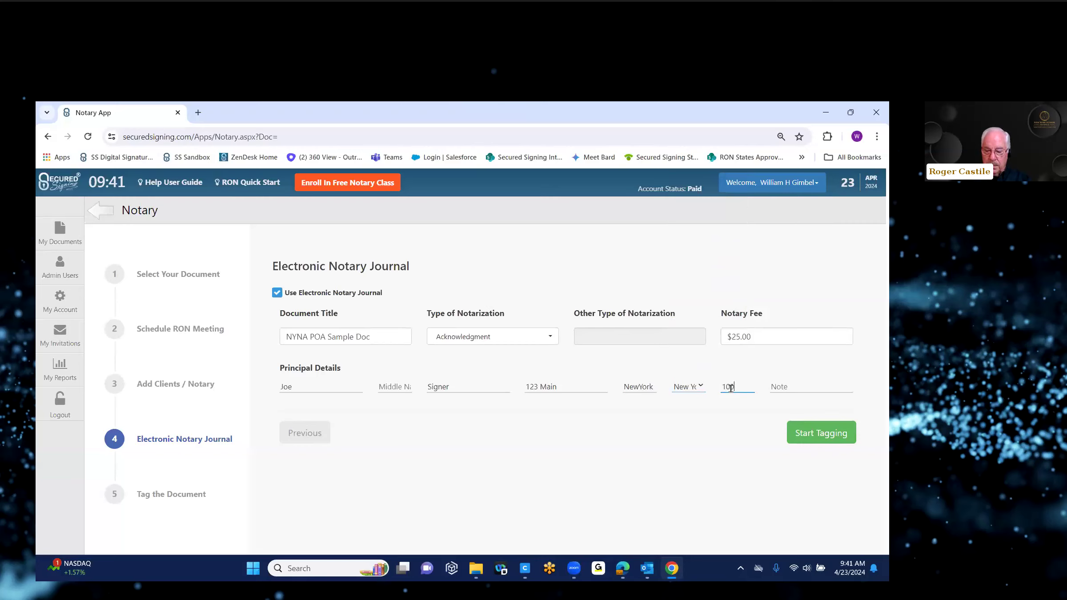
click(787, 386)
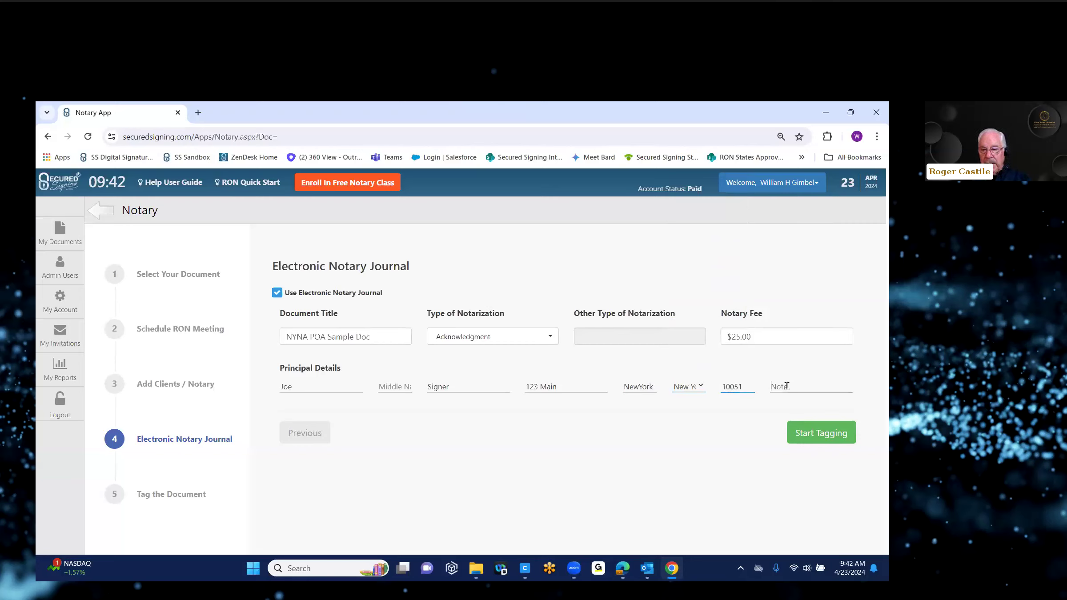
text(Test)
click(818, 434)
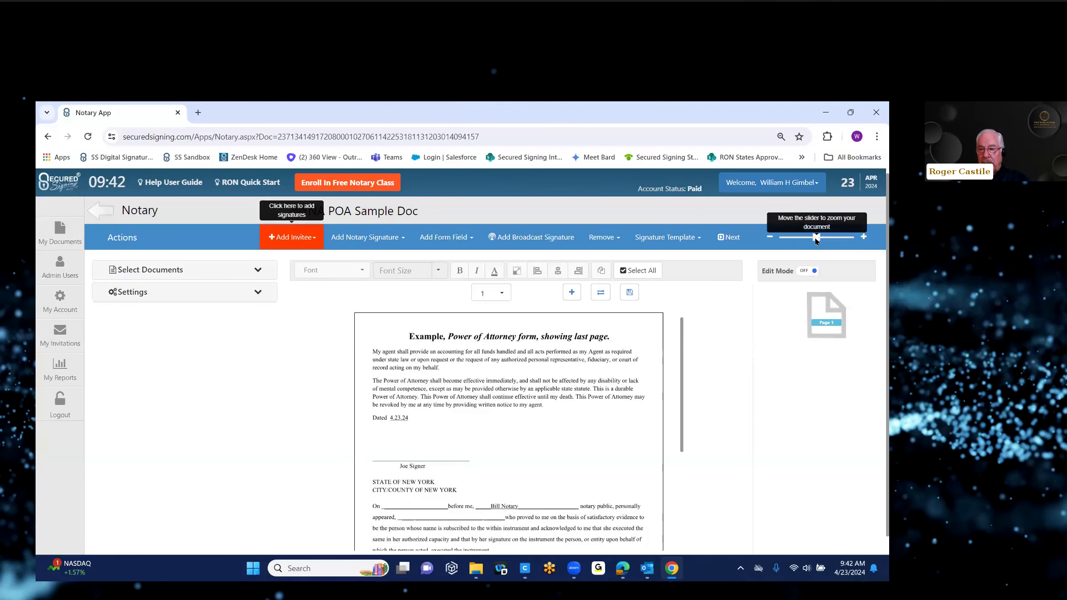
Step: Zoom in on the NYNA POA Sample Doc and scroll down to the signature and acknowledgment area
drag(816, 238, 855, 238)
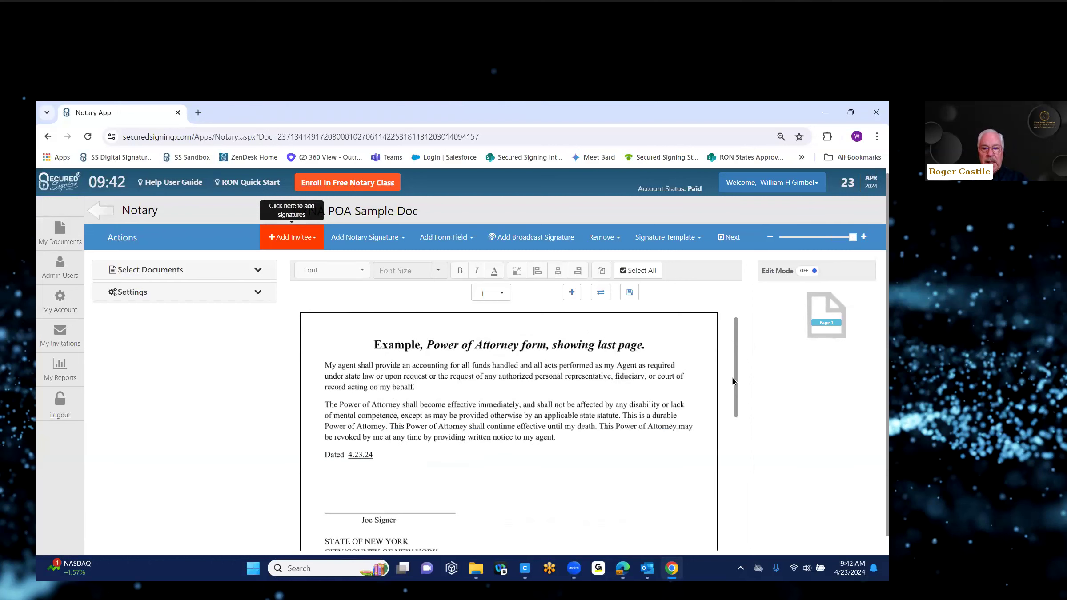
scroll(738, 387, down, 3)
scroll(739, 391, down, 5)
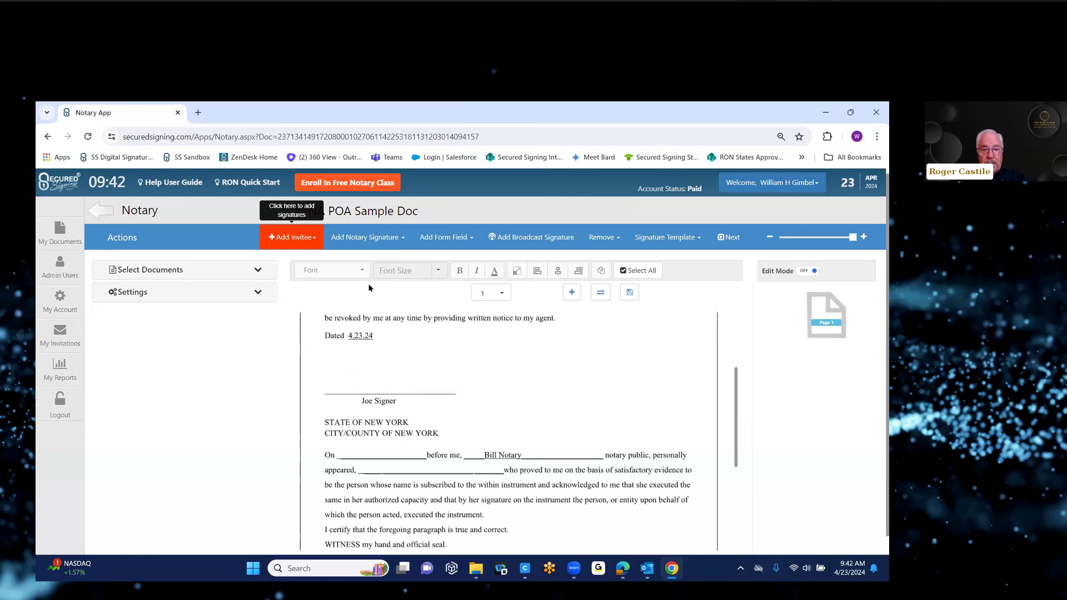
click(314, 240)
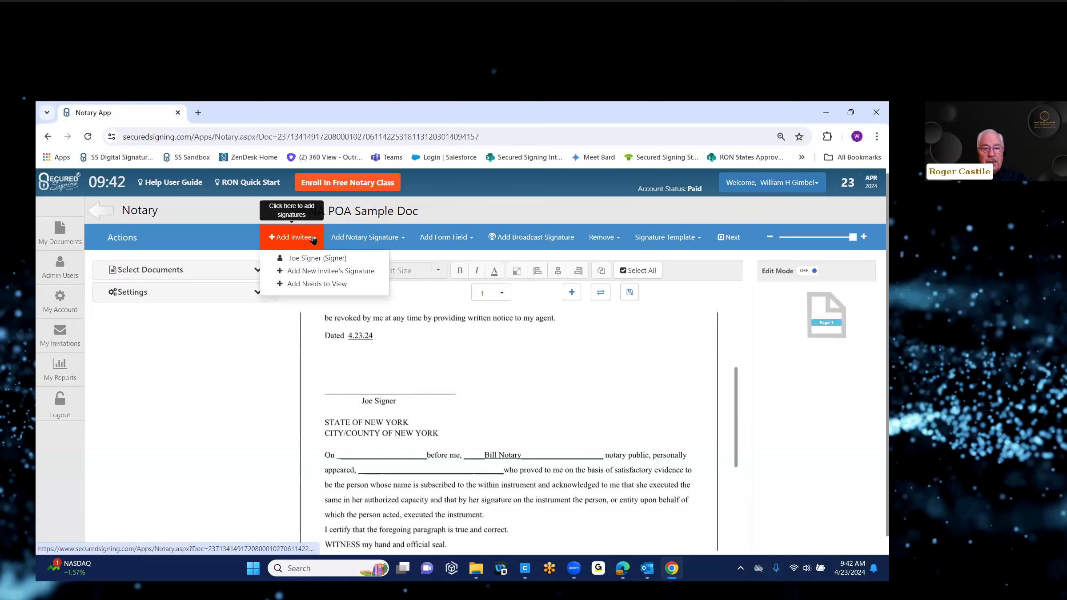
Step: Place the signer's signature field and resize it over the line above the signer's printed name
click(314, 259)
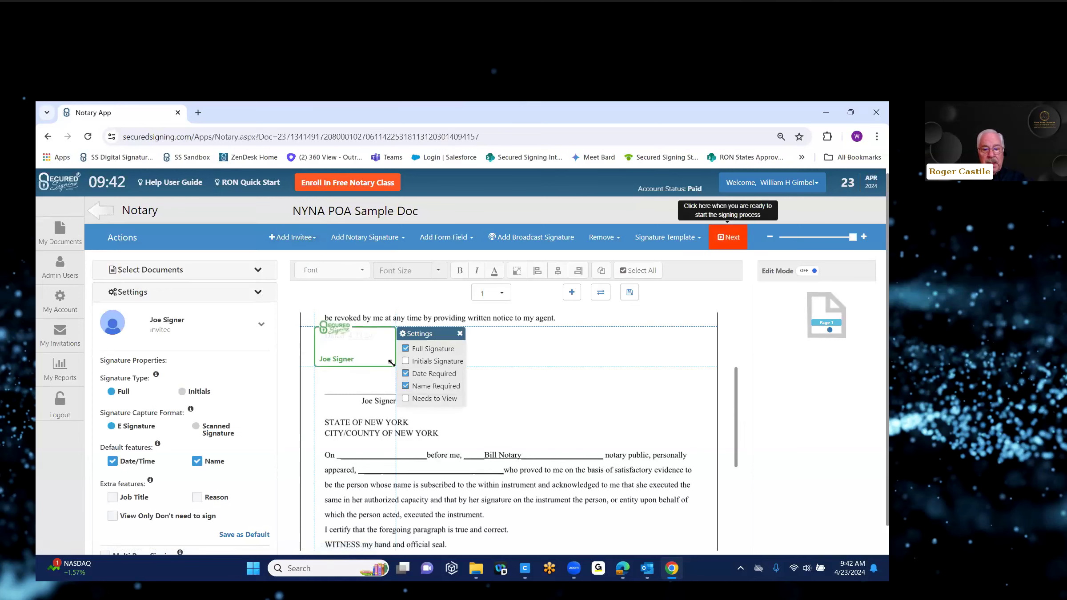
mouse_move(386, 359)
mouse_down()
mouse_move(418, 358)
mouse_move(391, 369)
mouse_move(395, 383)
mouse_up()
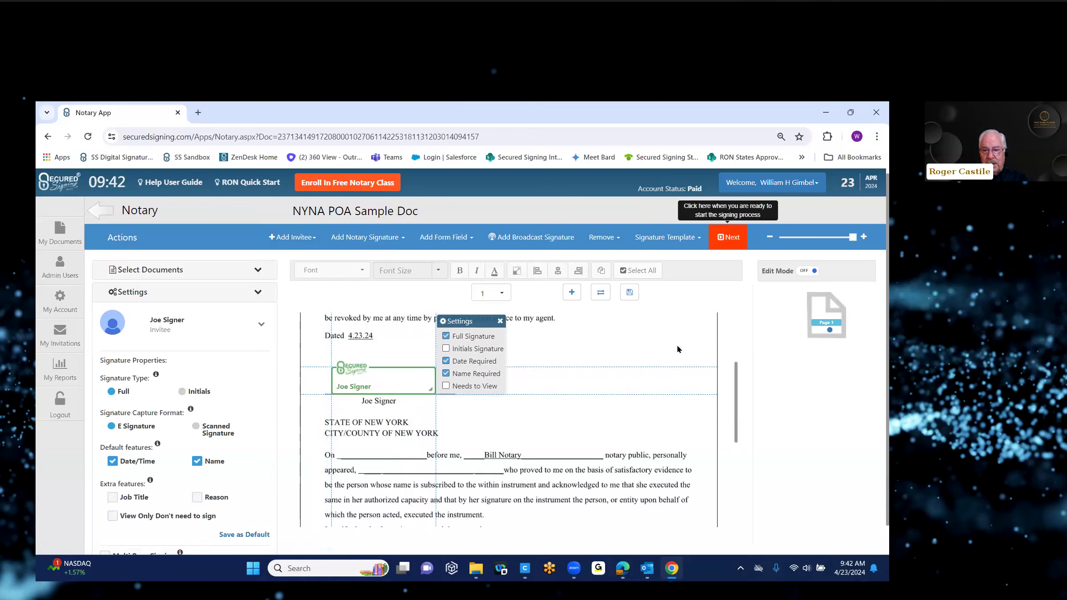
drag(735, 384, 730, 412)
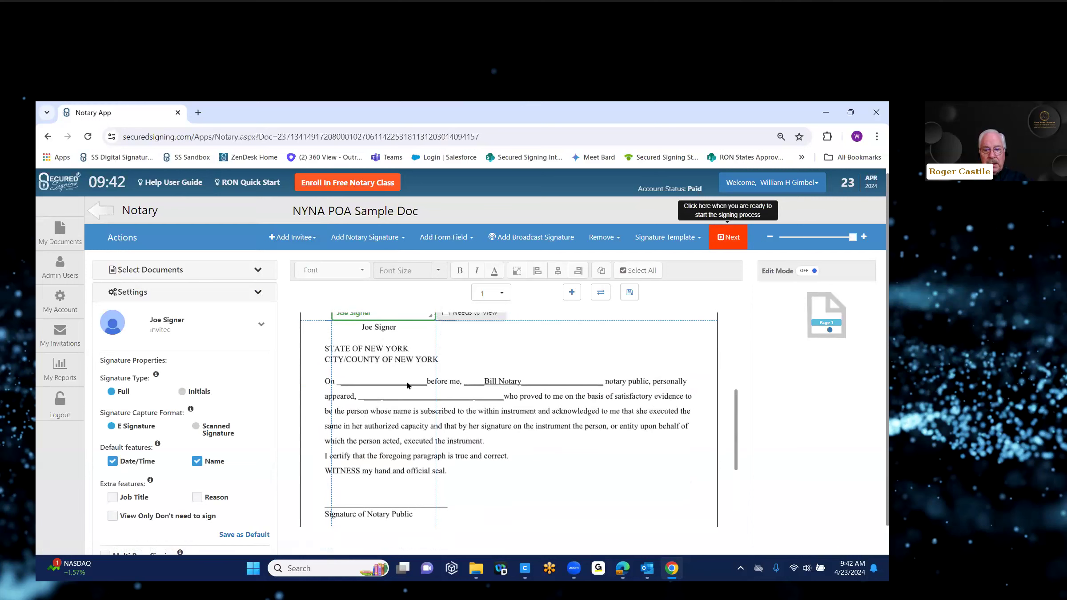
click(366, 237)
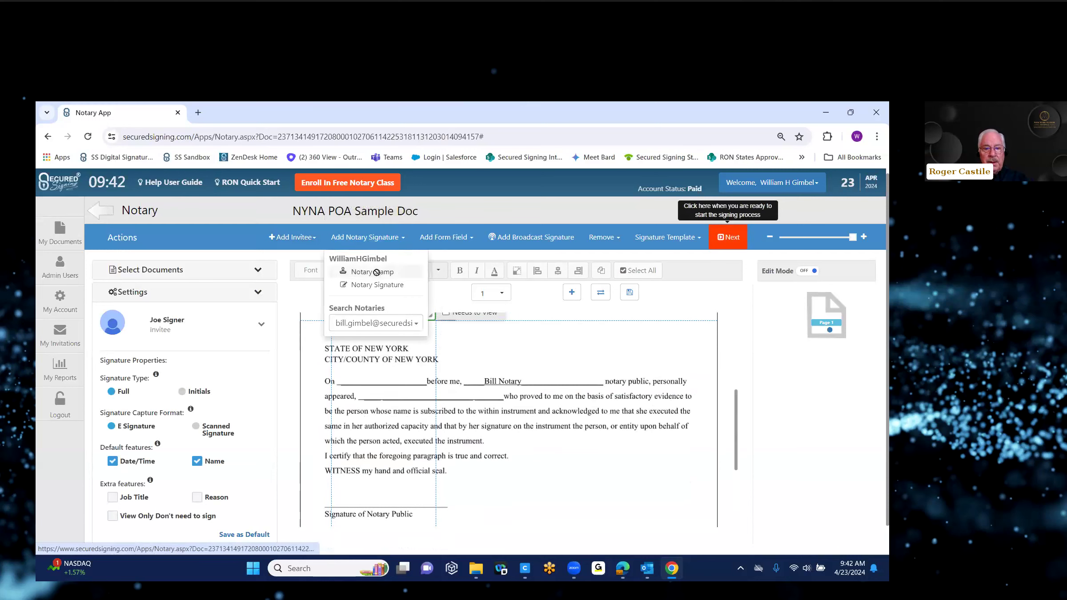
Step: Place the notary's eNotary Seal beside the Seal arrow and remove the duplicate seal
click(376, 272)
drag(391, 365, 441, 433)
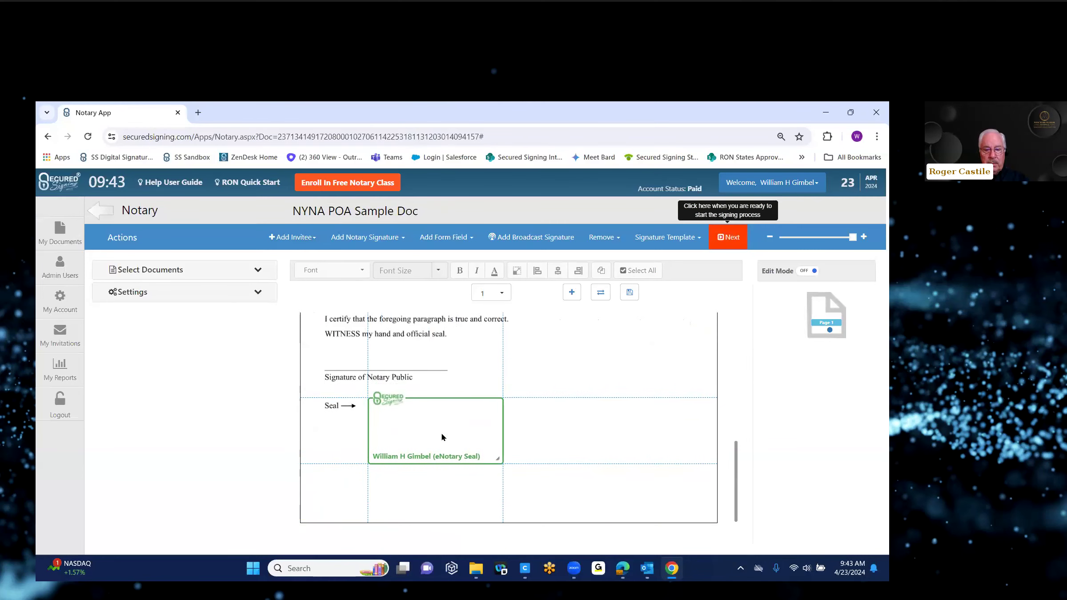
click(395, 239)
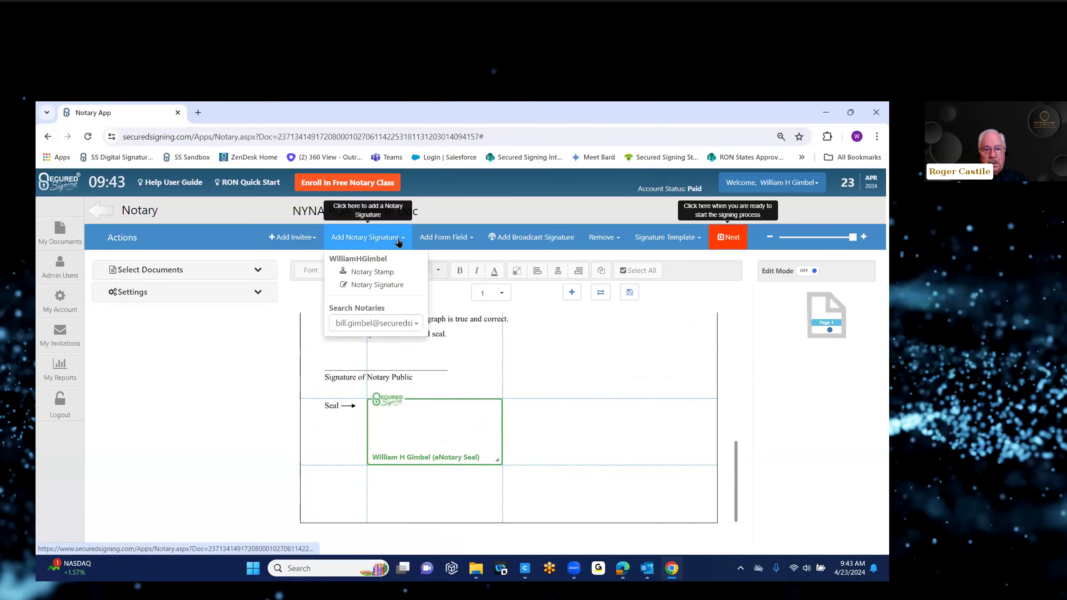
click(386, 286)
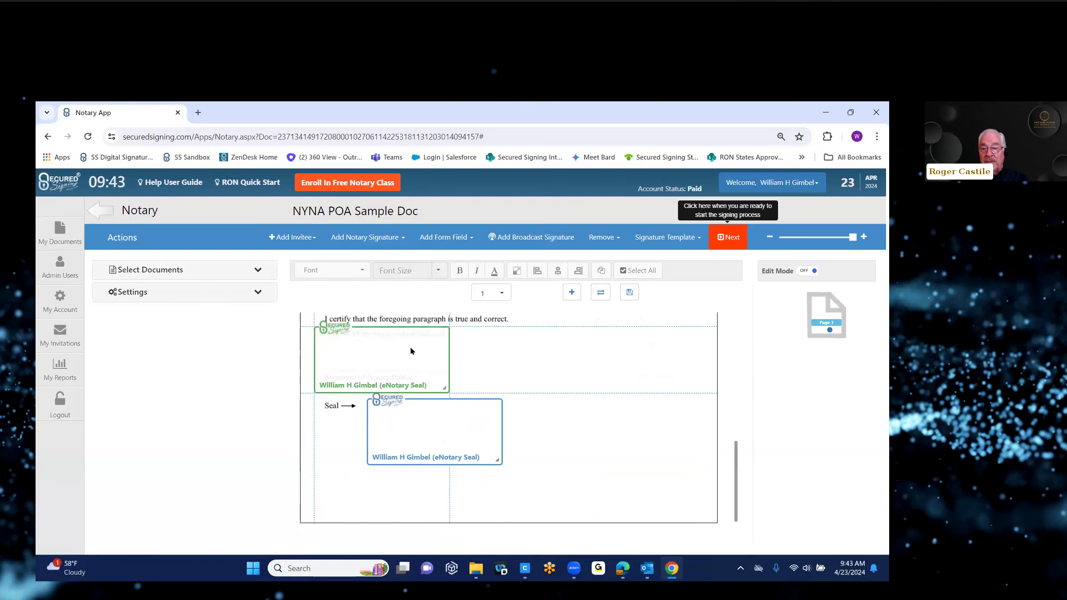
click(615, 243)
click(620, 270)
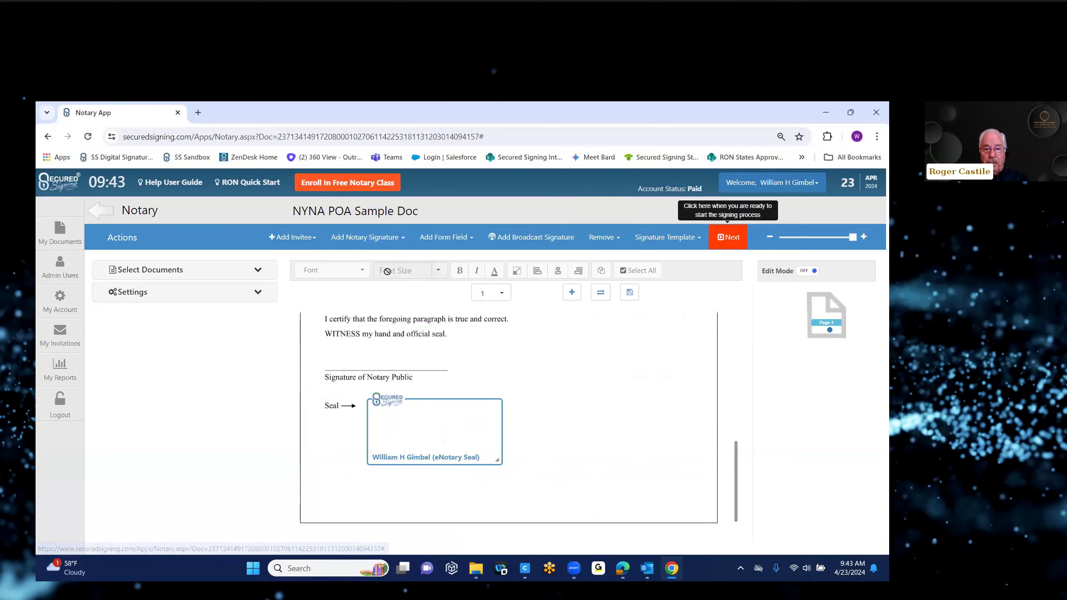
click(400, 243)
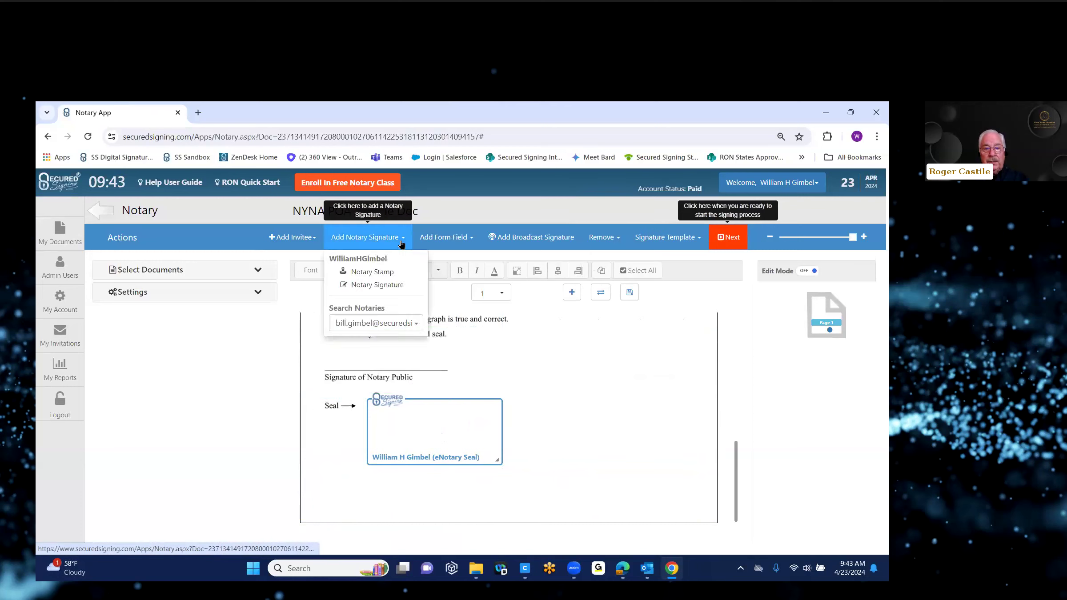
Step: Fit the notary's signature field on the Notary Public line, then scroll back to the Dated line
click(389, 285)
mouse_move(414, 376)
mouse_down()
mouse_move(449, 358)
mouse_move(423, 359)
mouse_up()
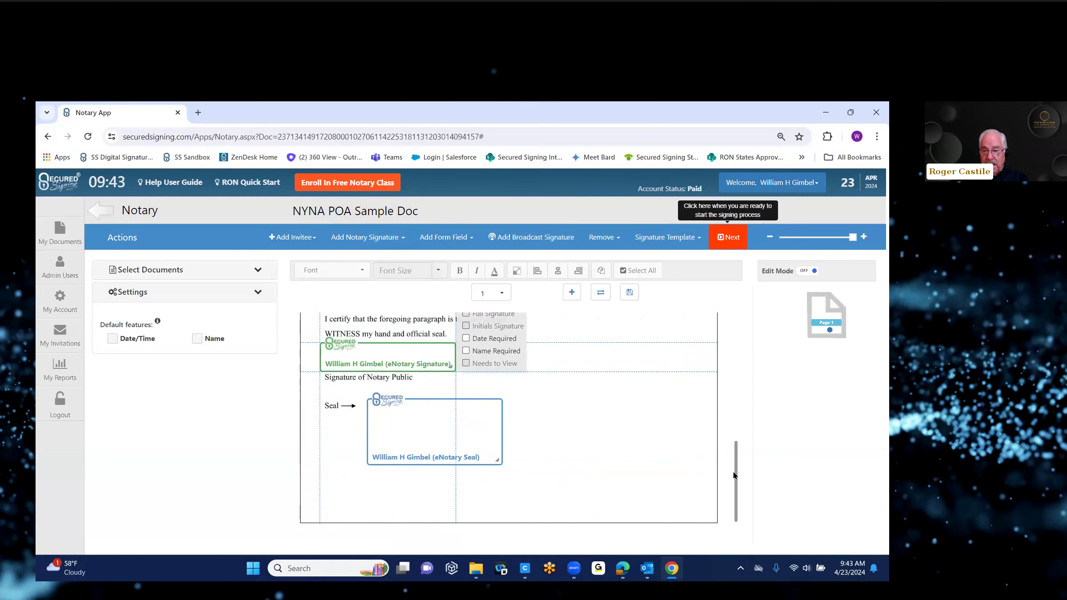
drag(735, 475, 736, 451)
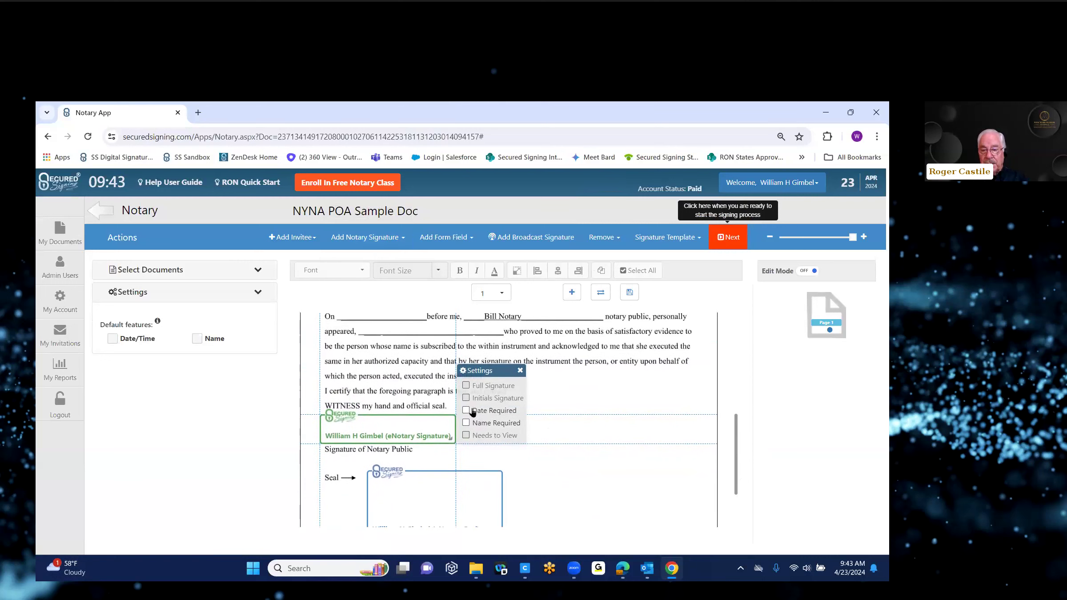
click(698, 415)
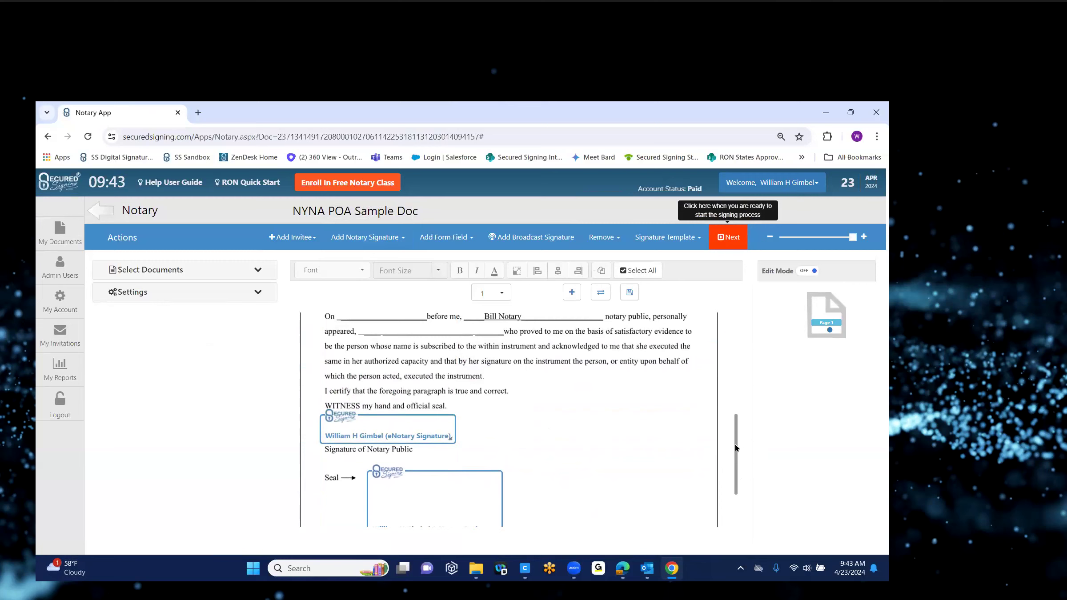
scroll(731, 413, up, 2)
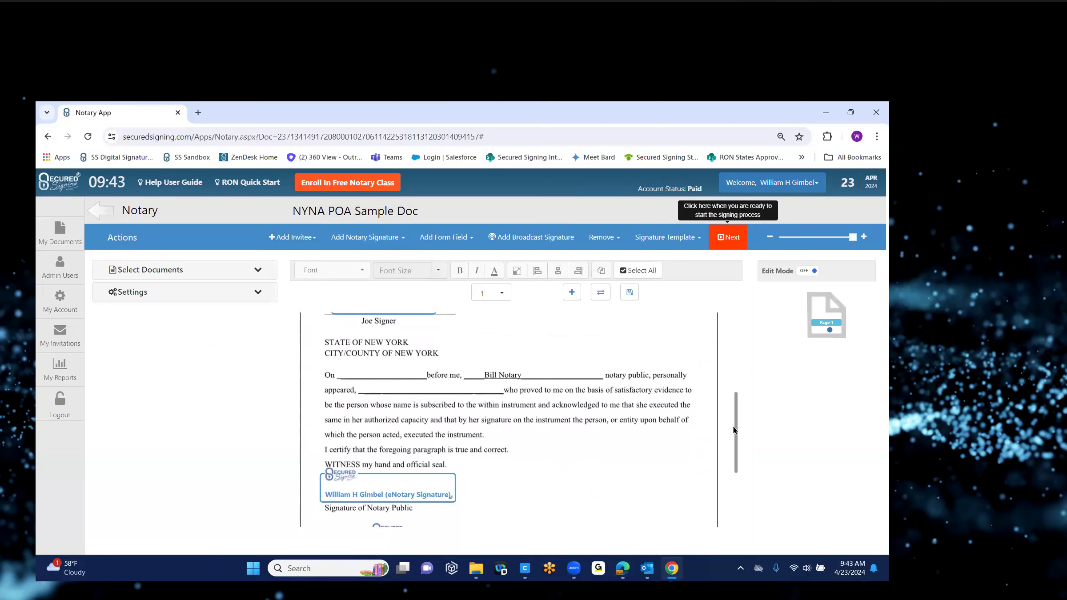
scroll(732, 414, up, 3)
scroll(730, 411, down, 1)
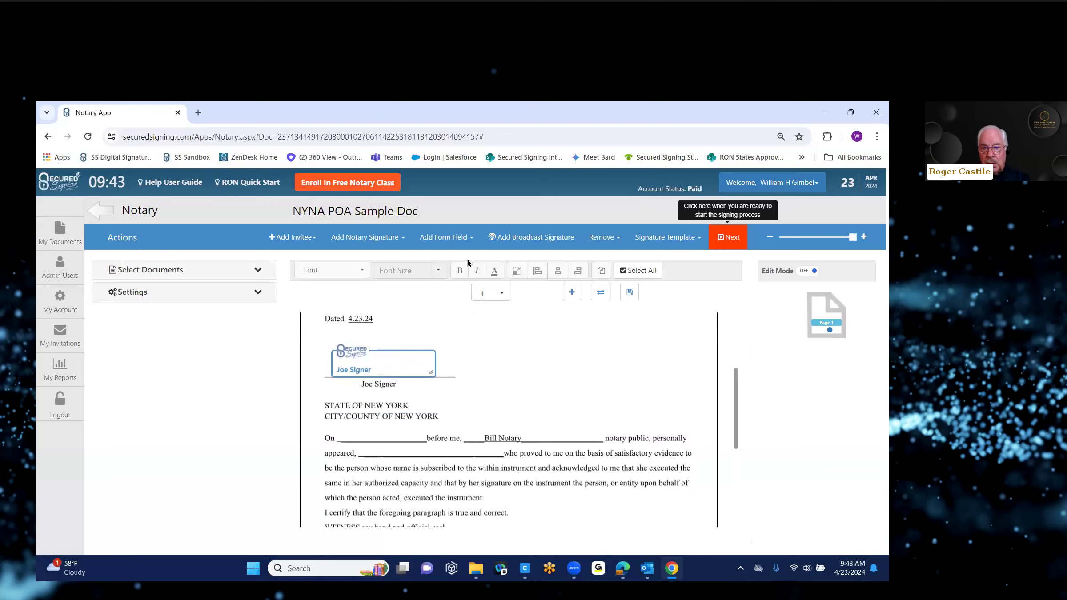
Step: Add a checkbox field and drag it right of the signer's signature box
click(472, 245)
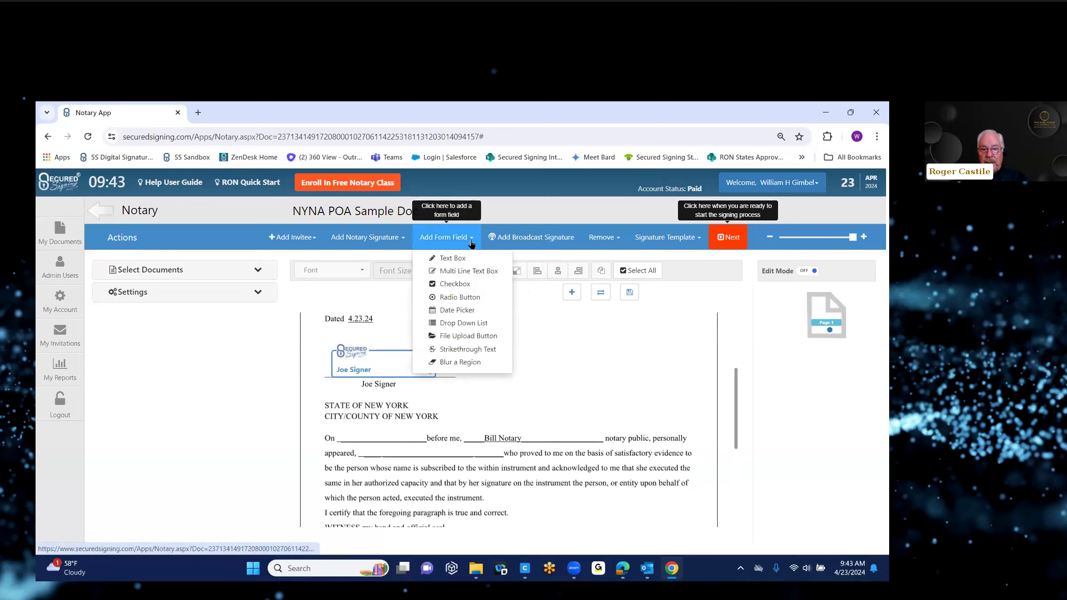
click(454, 285)
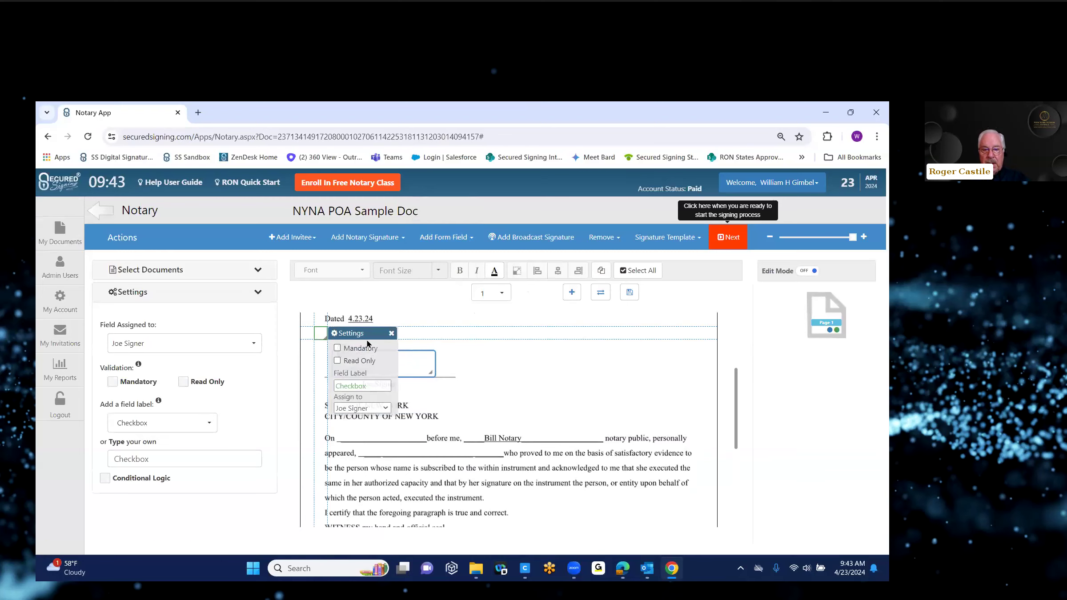
drag(369, 340, 572, 379)
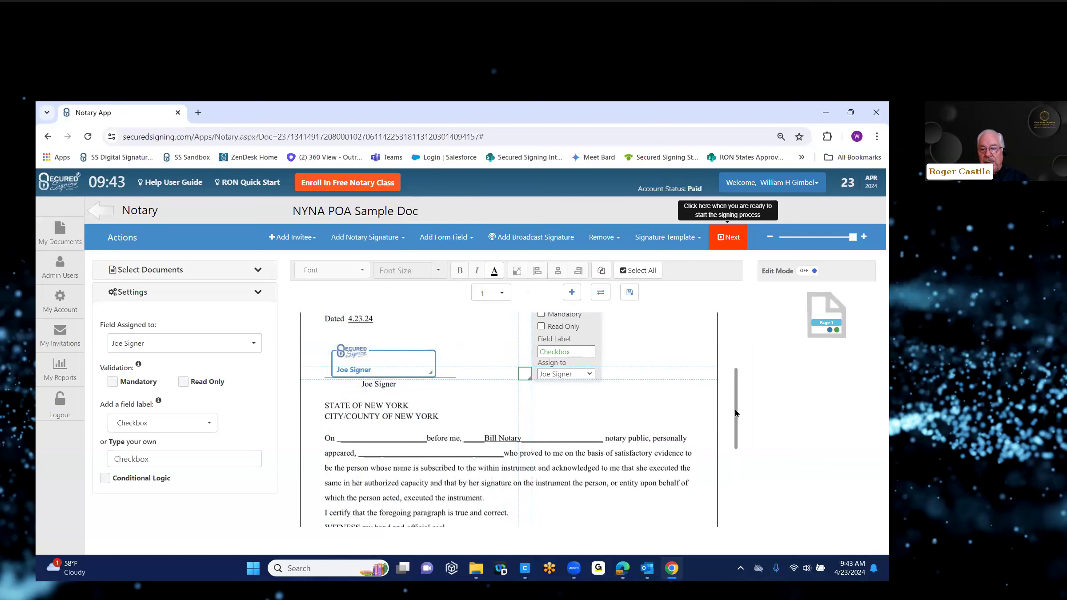
scroll(736, 411, up, 1)
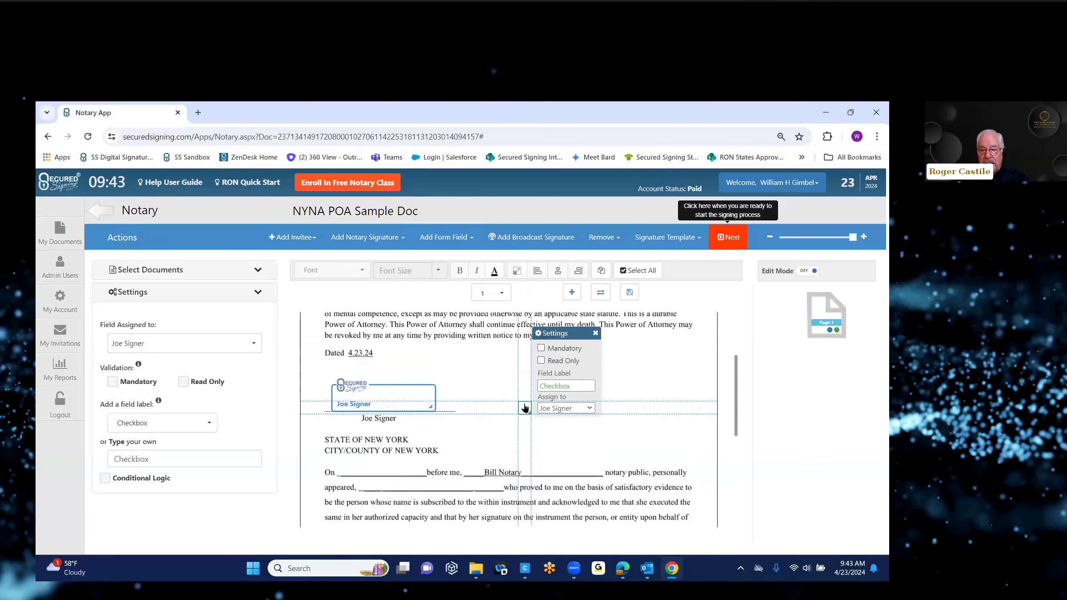
Step: Toggle the checkbox's Read Only setting on and back off, leaving it editable
click(542, 361)
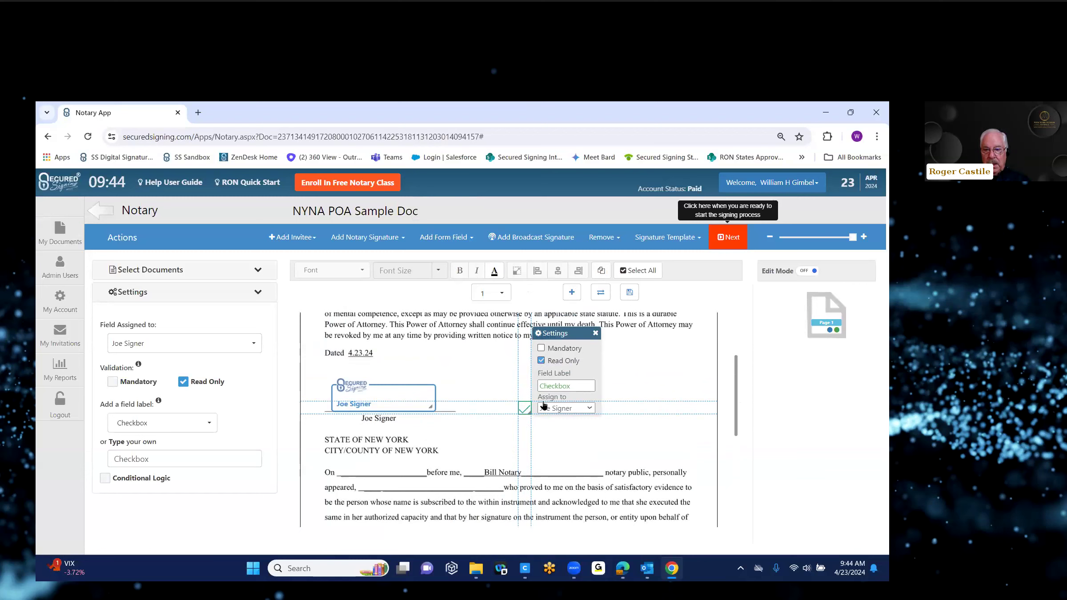
click(525, 412)
click(539, 362)
click(539, 362)
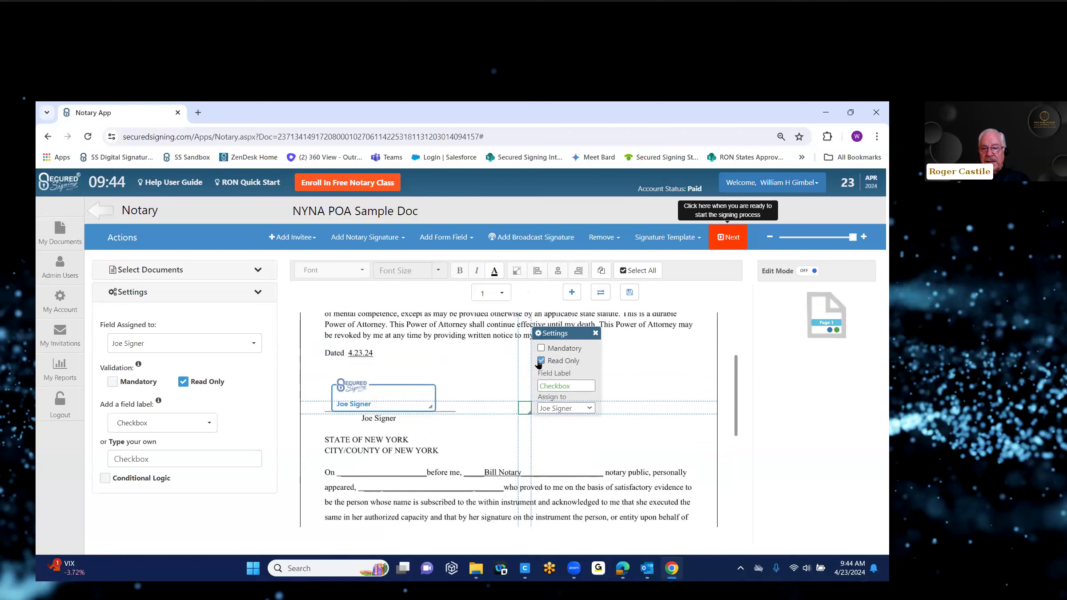
click(541, 361)
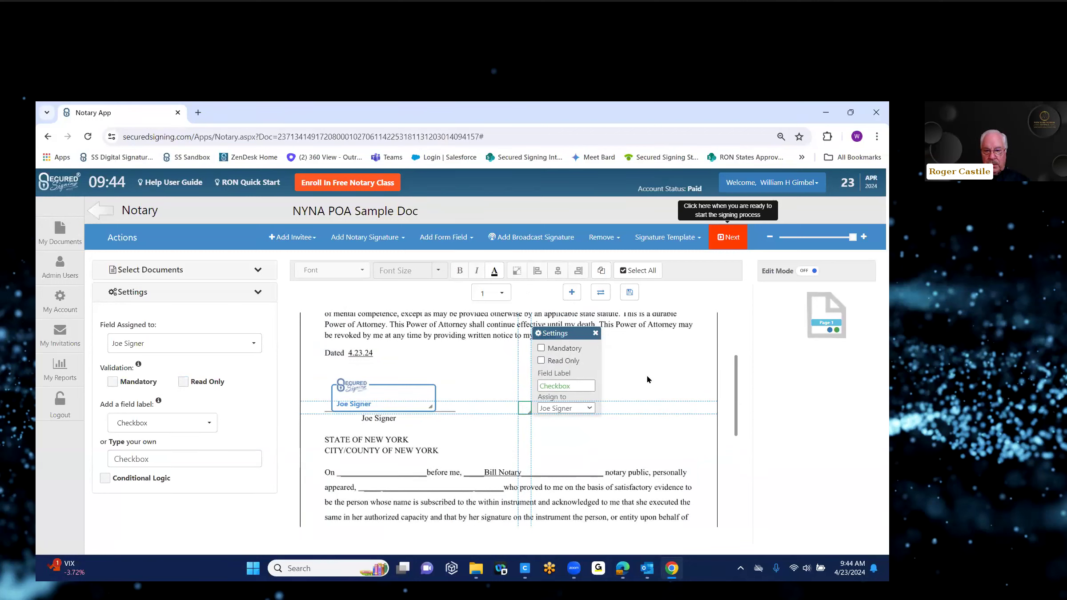
click(650, 437)
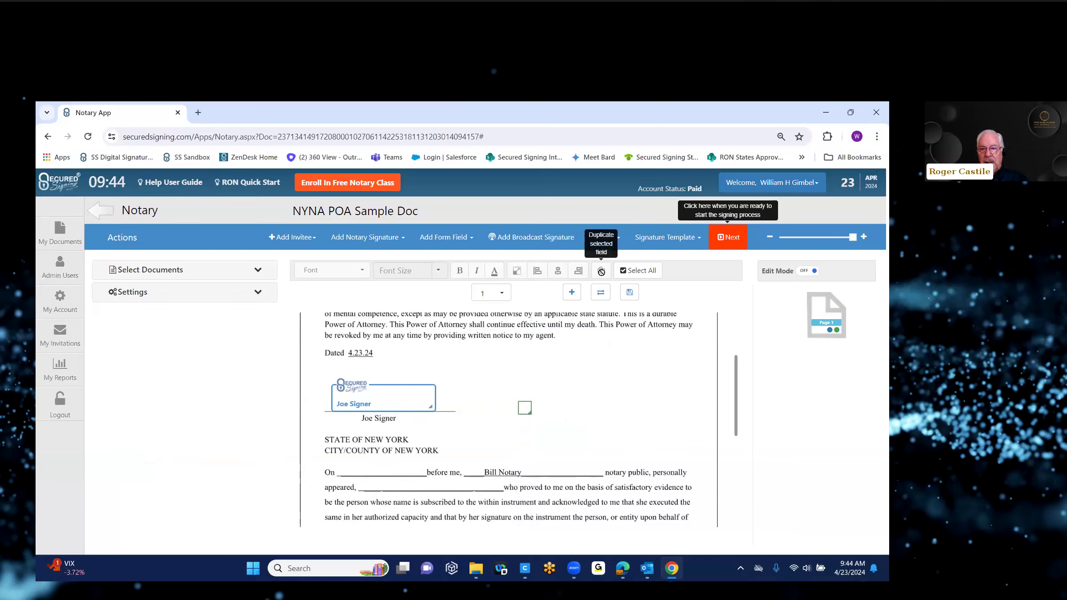
click(525, 409)
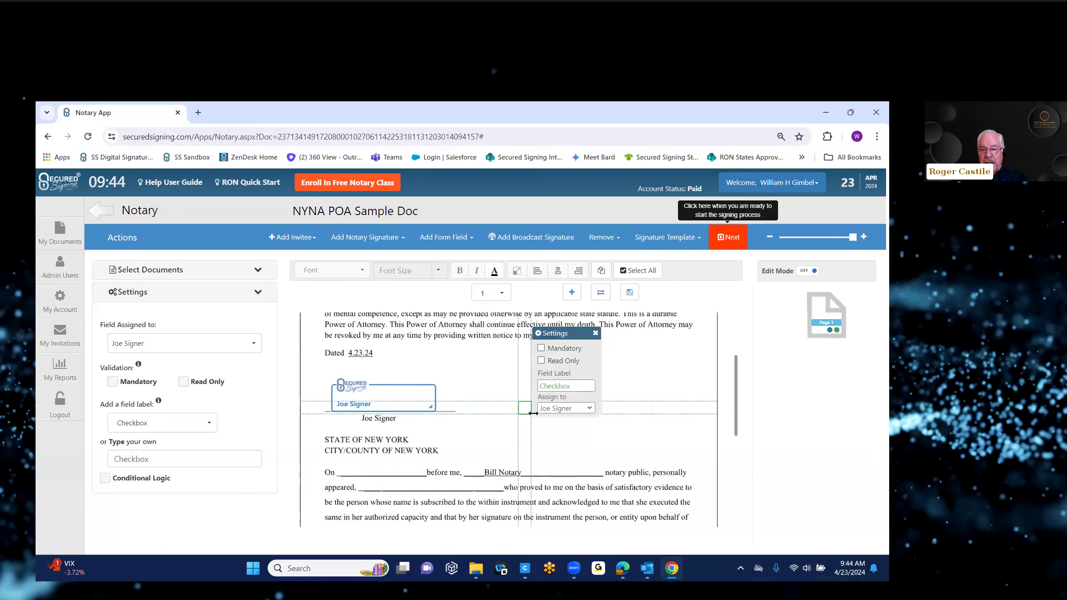
click(627, 344)
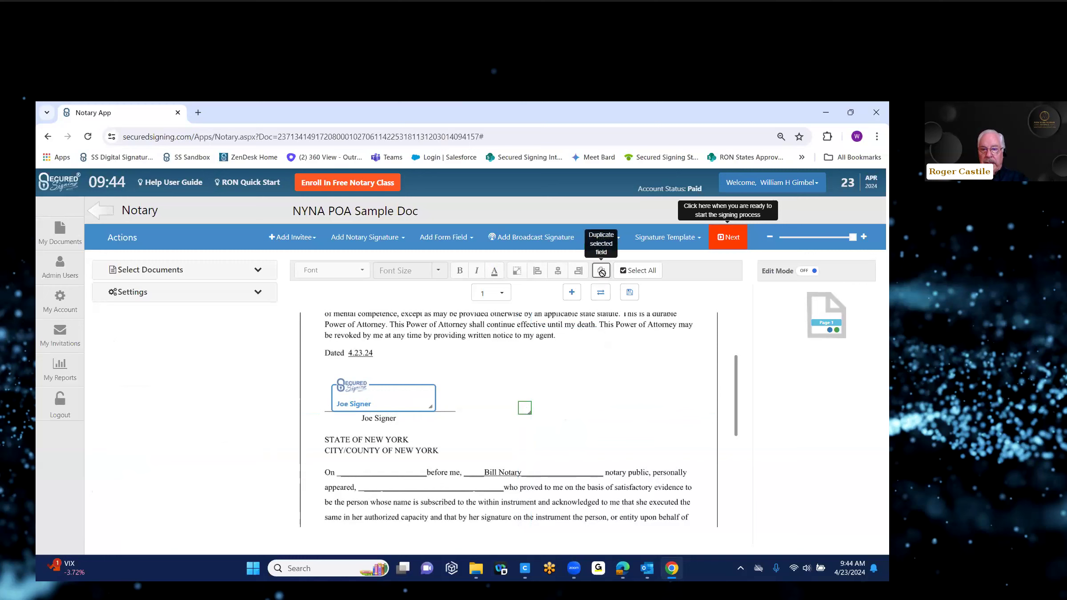
Step: Add a text box field, then remove it again
click(463, 237)
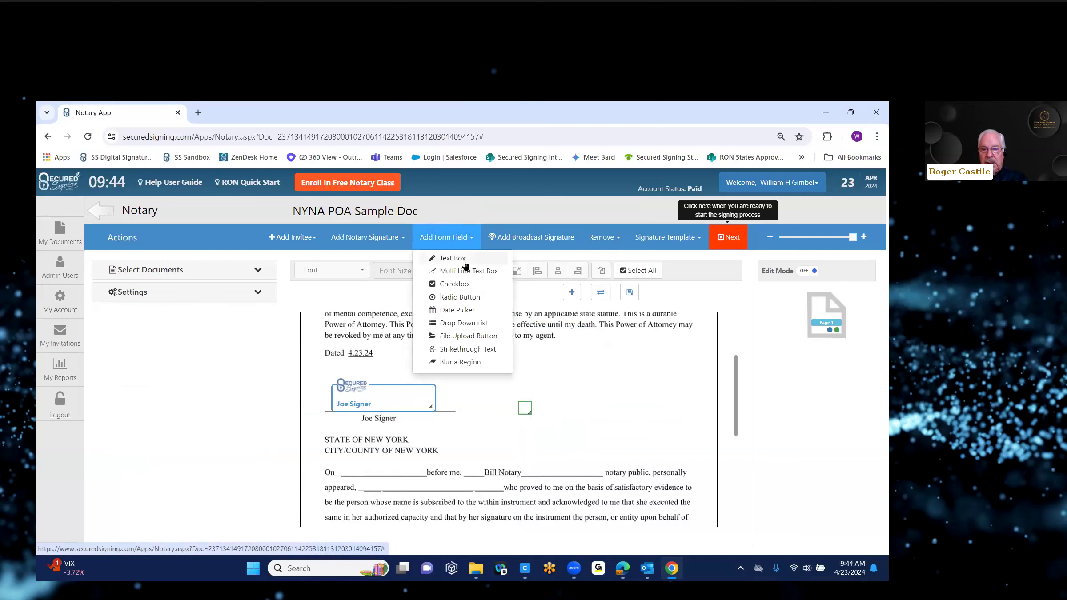
click(452, 258)
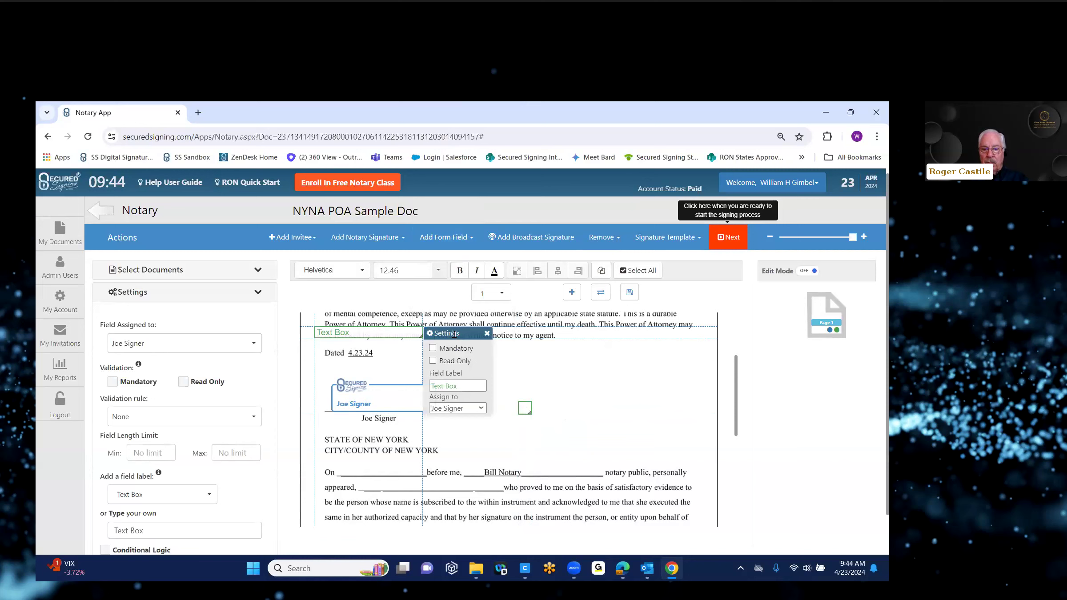
click(603, 237)
click(618, 263)
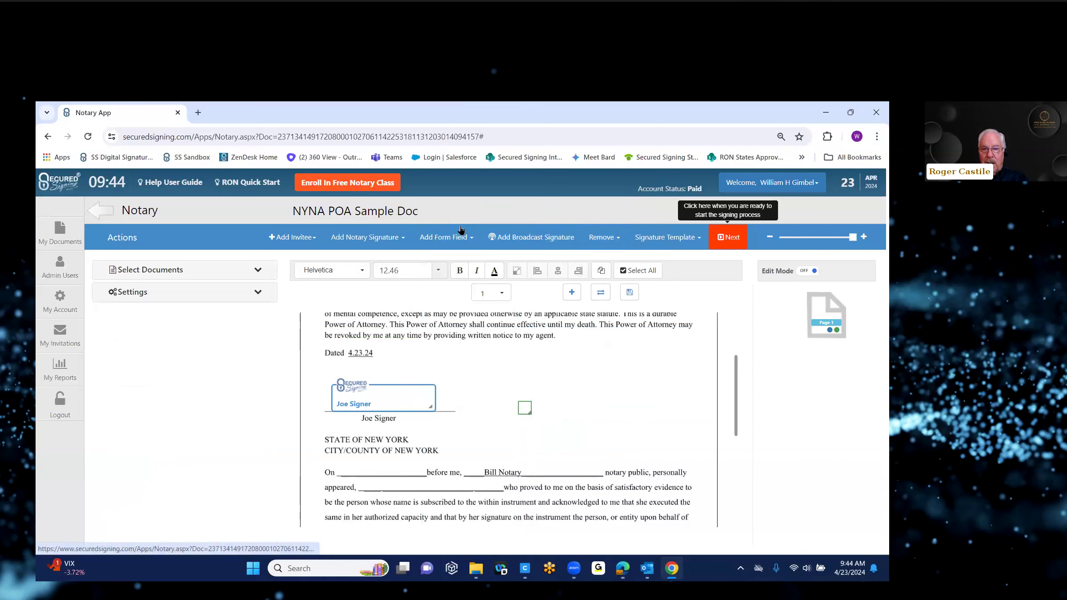
Step: Add a checkbox, duplicate it, and drag the copies into a row of four beside the signature
click(445, 237)
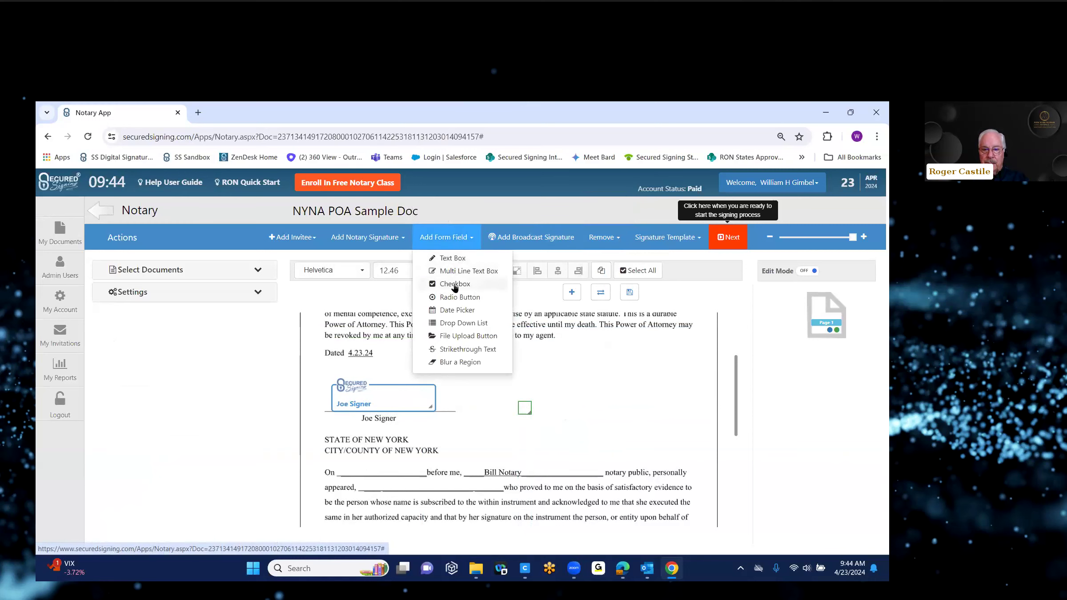
click(454, 285)
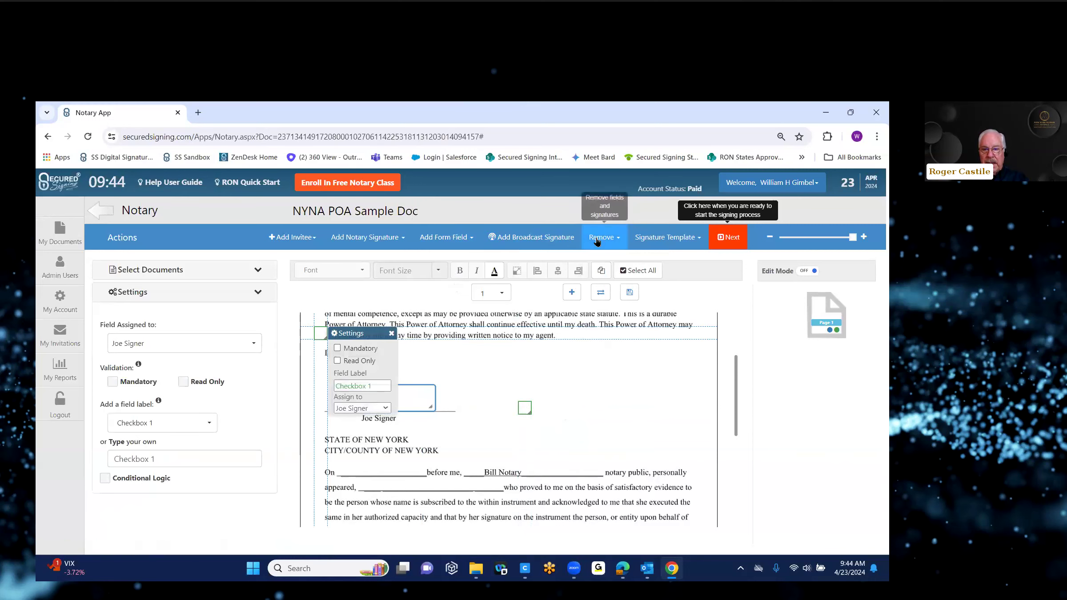
click(601, 271)
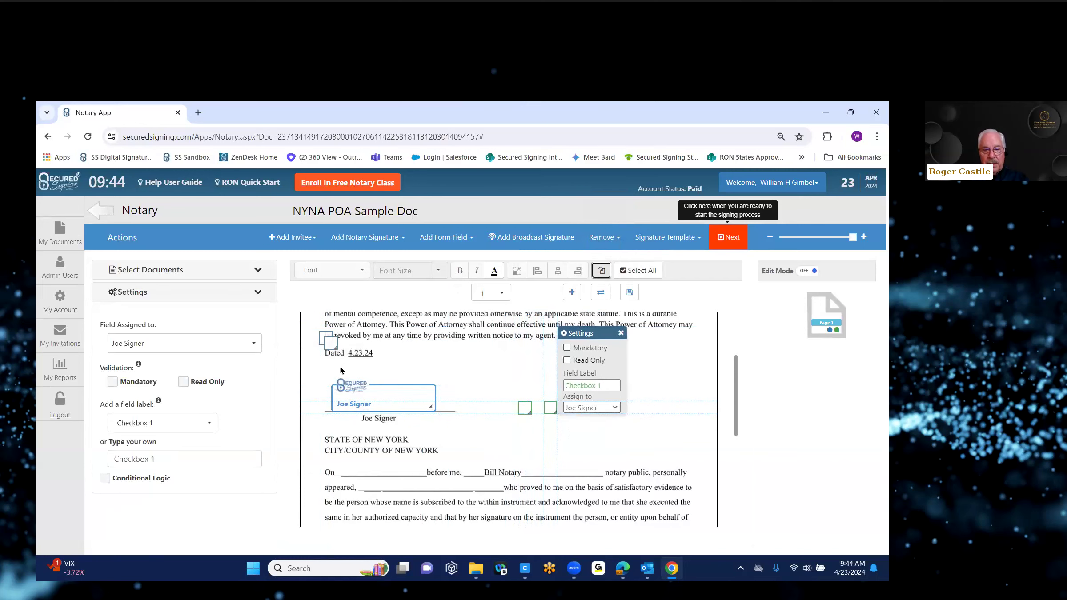
click(333, 348)
drag(361, 345, 612, 412)
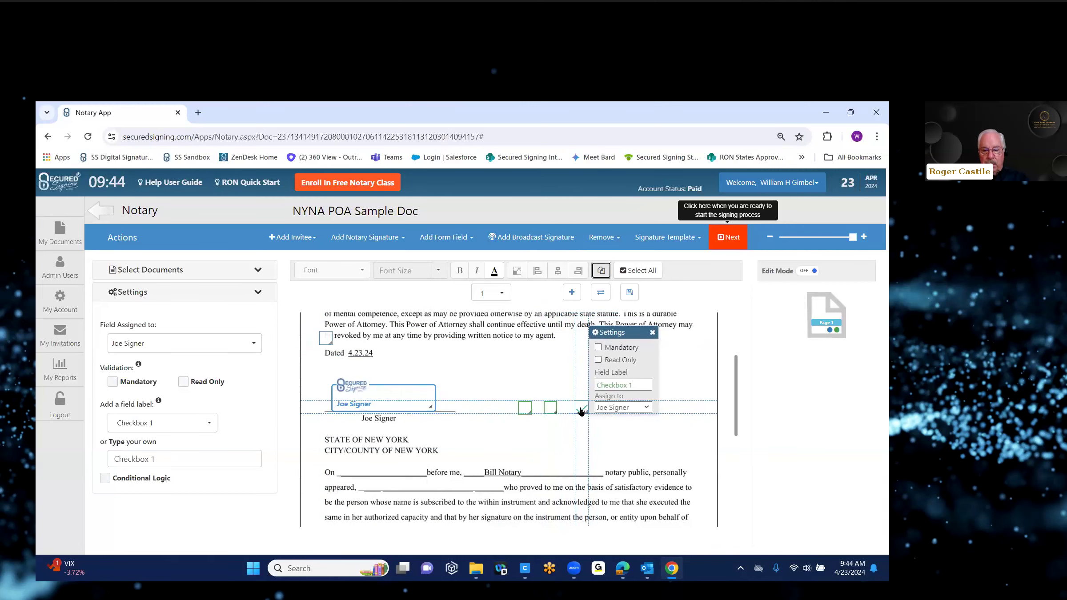
click(326, 338)
drag(372, 341, 605, 416)
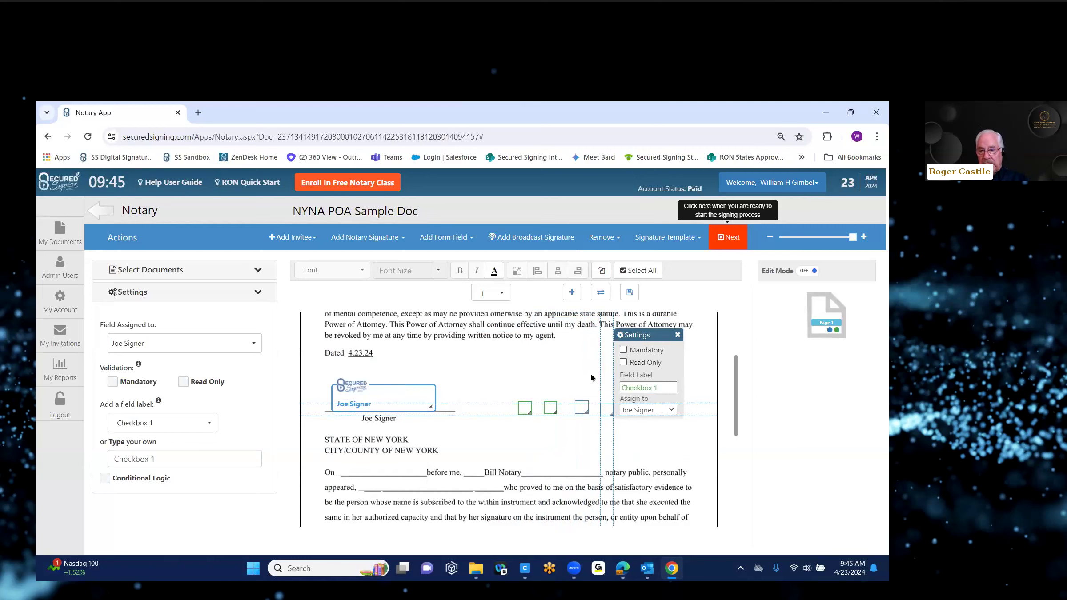
Step: Make the first checkbox in the row mandatory and check its assignee options
click(524, 408)
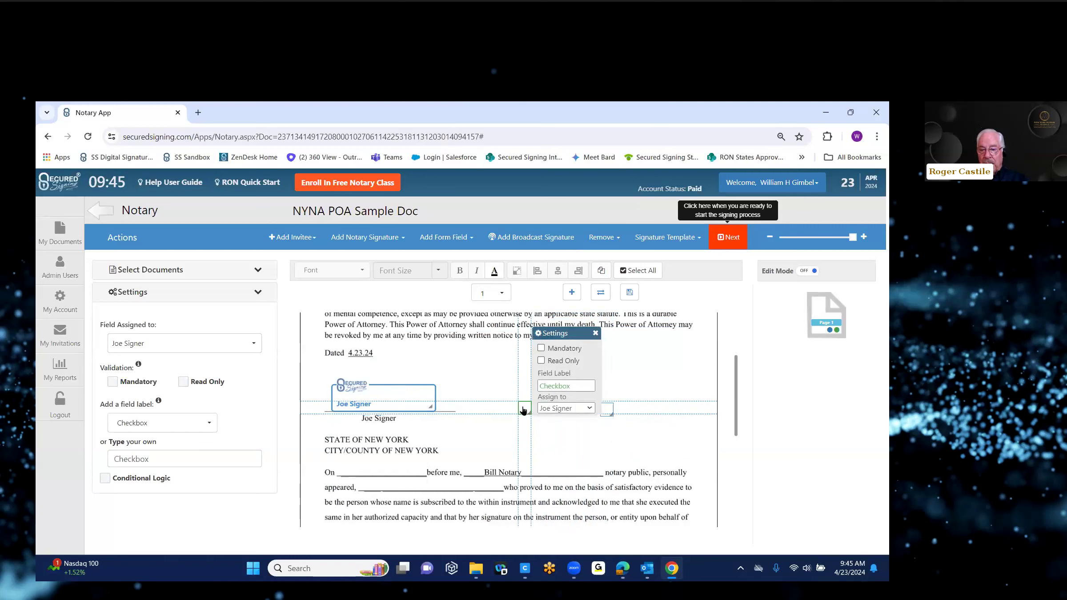
click(541, 349)
click(590, 408)
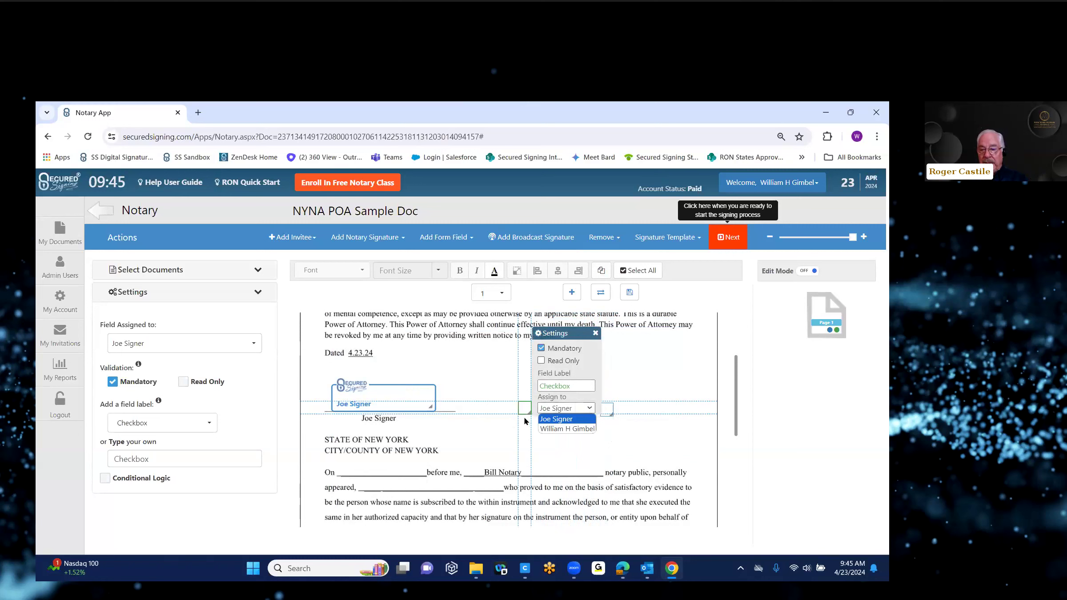
click(670, 367)
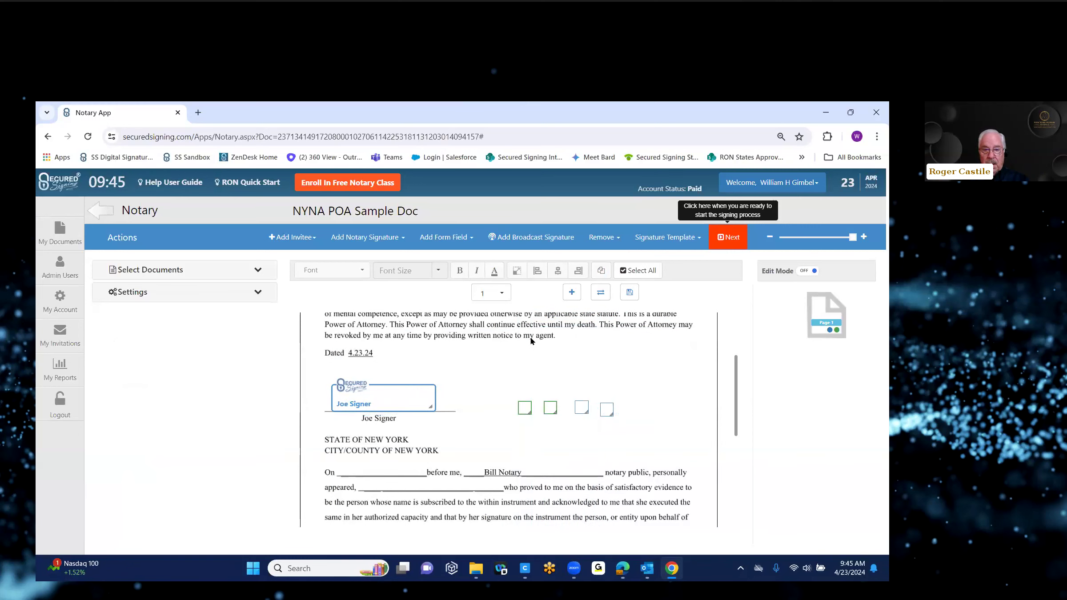
Step: Add a date field to the document and narrow it
click(462, 238)
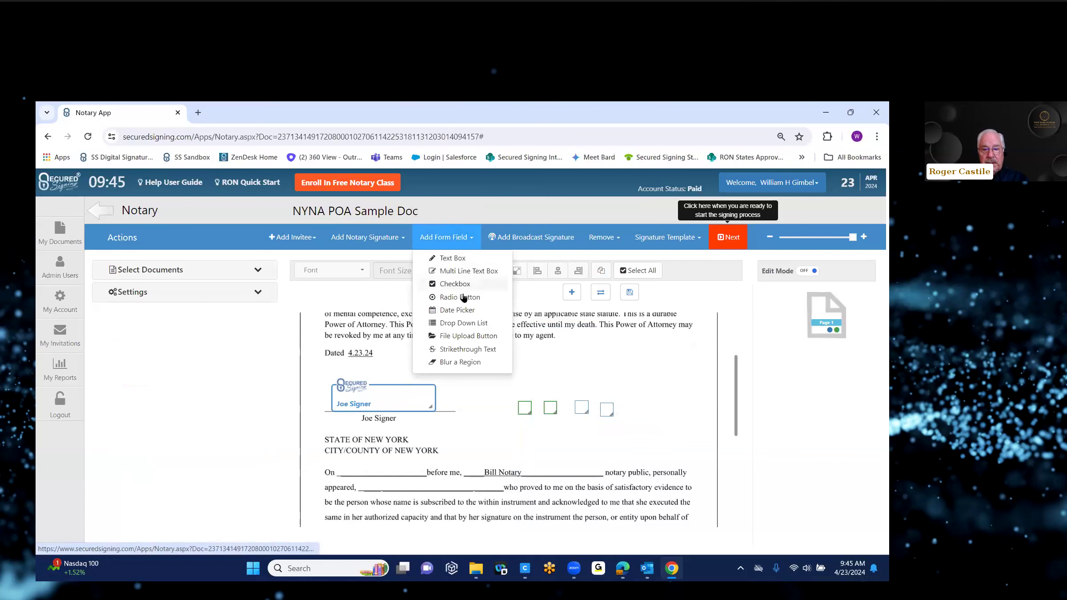
click(465, 313)
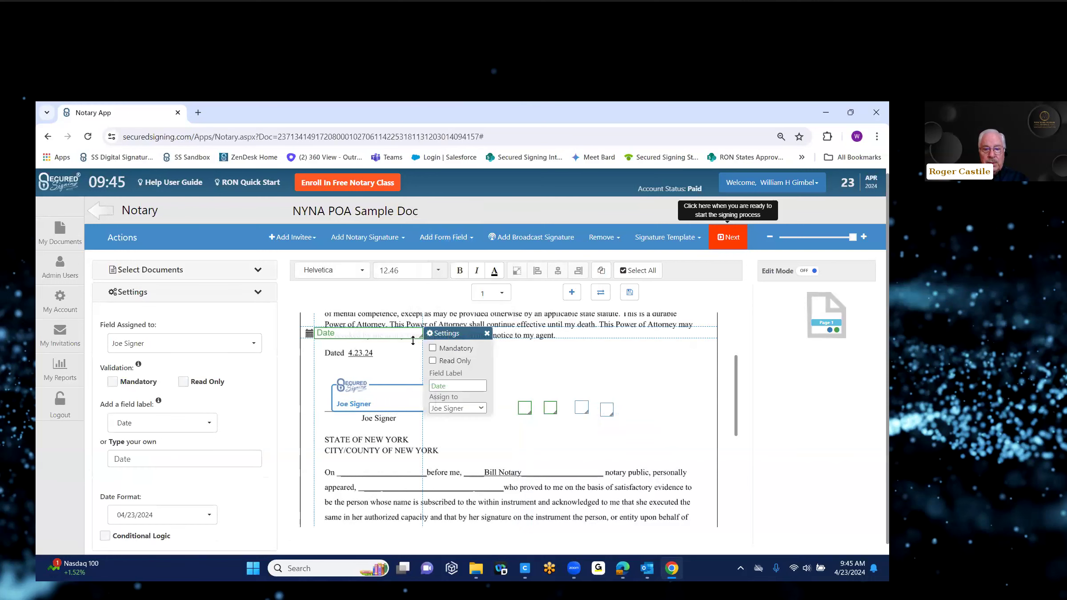
mouse_move(421, 336)
mouse_down()
mouse_move(380, 337)
mouse_move(452, 375)
mouse_move(470, 470)
mouse_up()
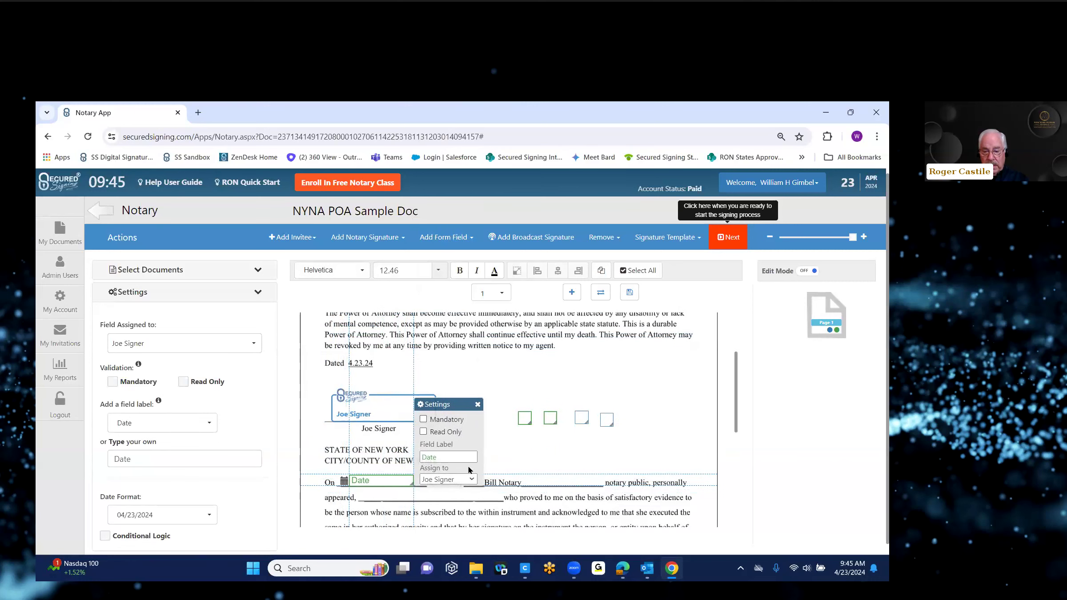
drag(739, 369, 737, 403)
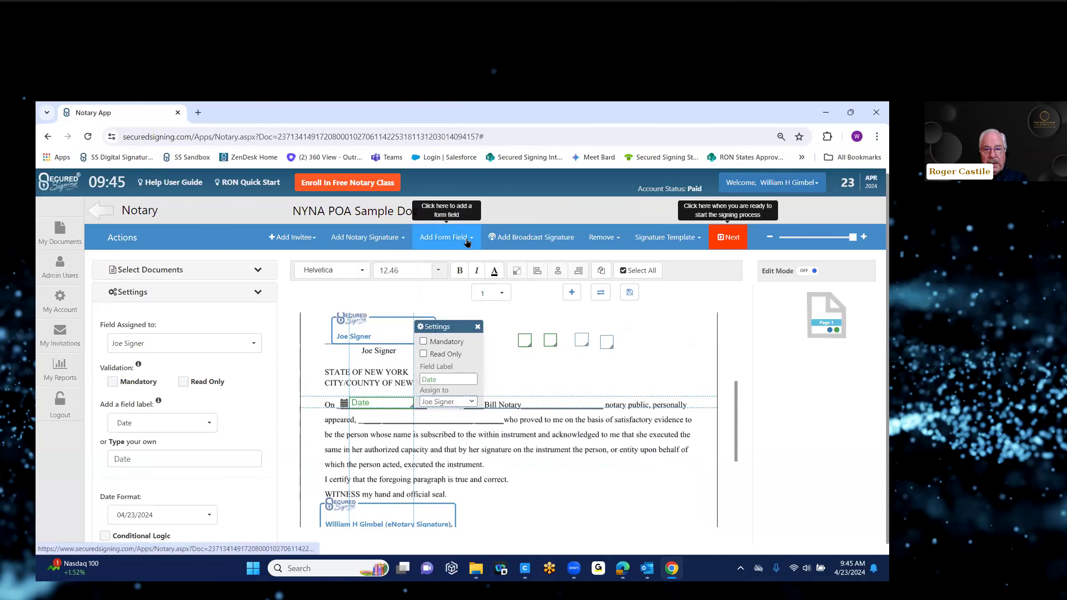
Step: Add a text box with the signer's name, correct its spelling, and place it on the 'appeared,' line
click(446, 237)
click(446, 259)
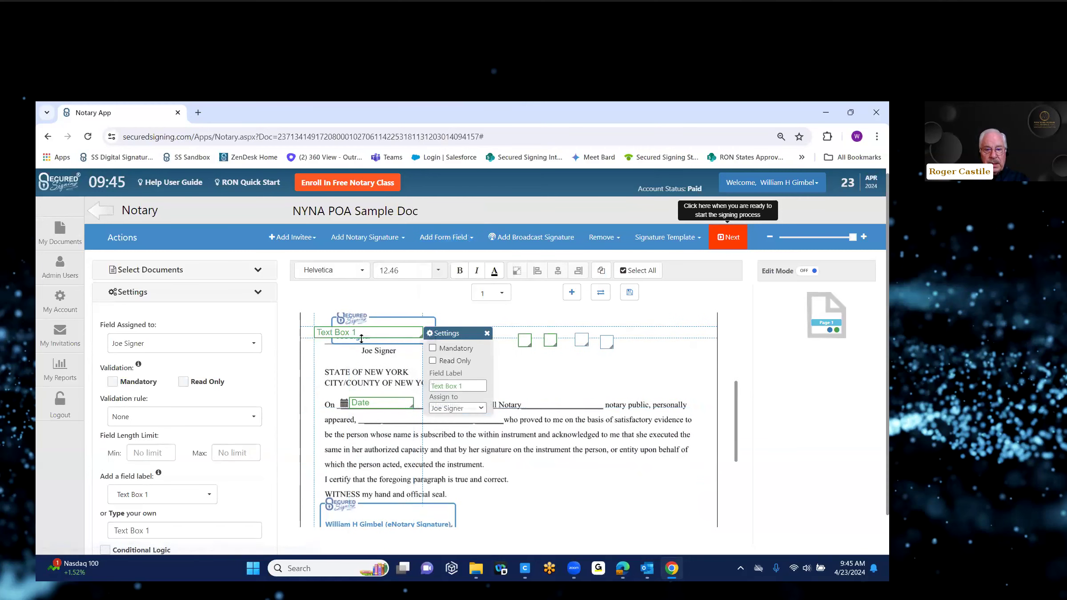
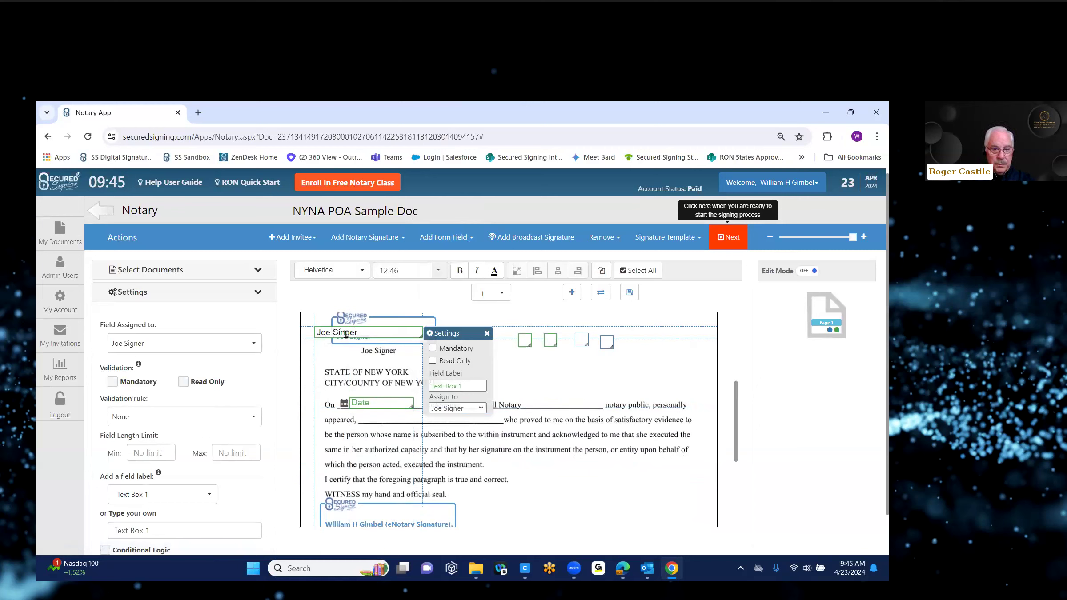
click(341, 334)
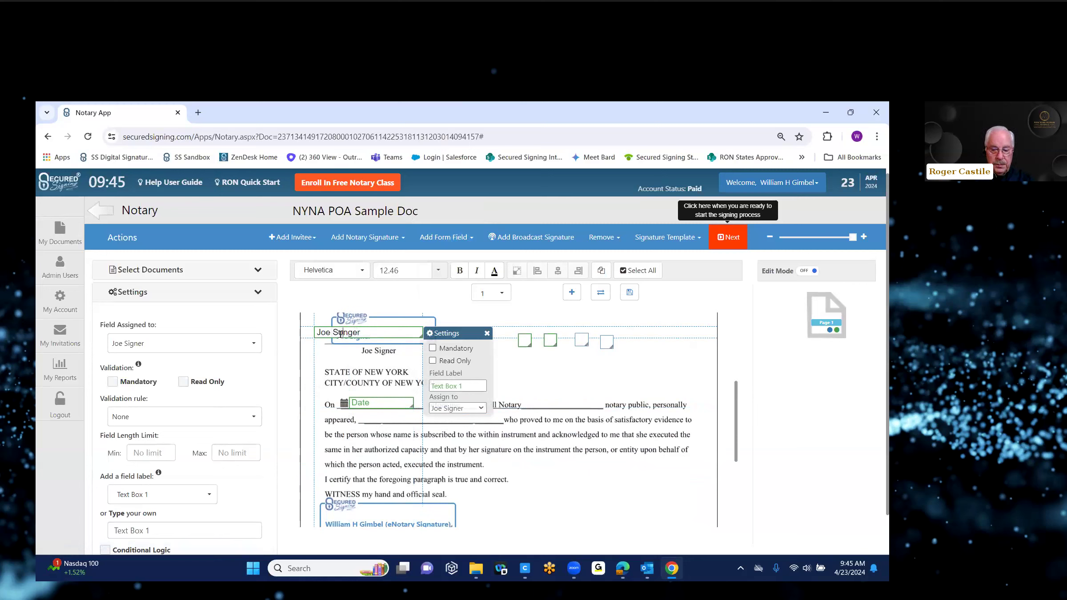
key(BackSpace)
text(i)
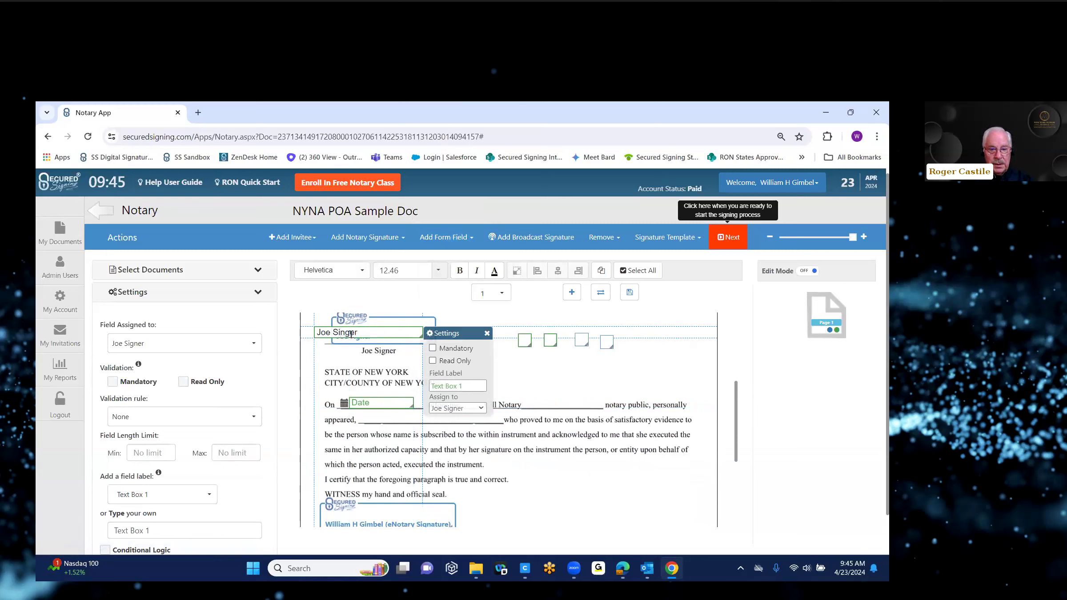
key(BackSpace)
key(BackSpace)
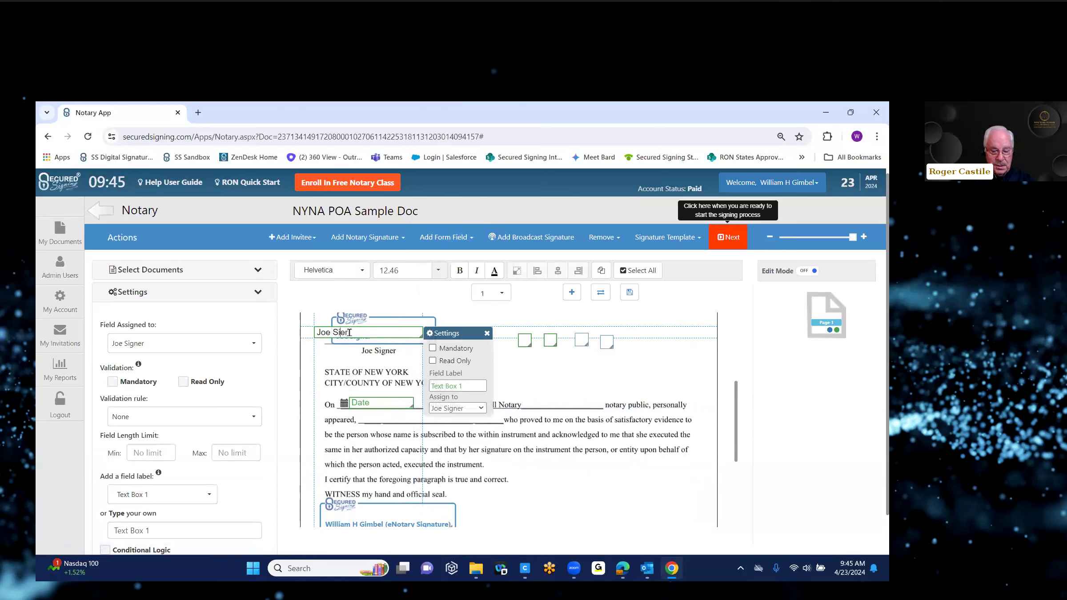
text(ng)
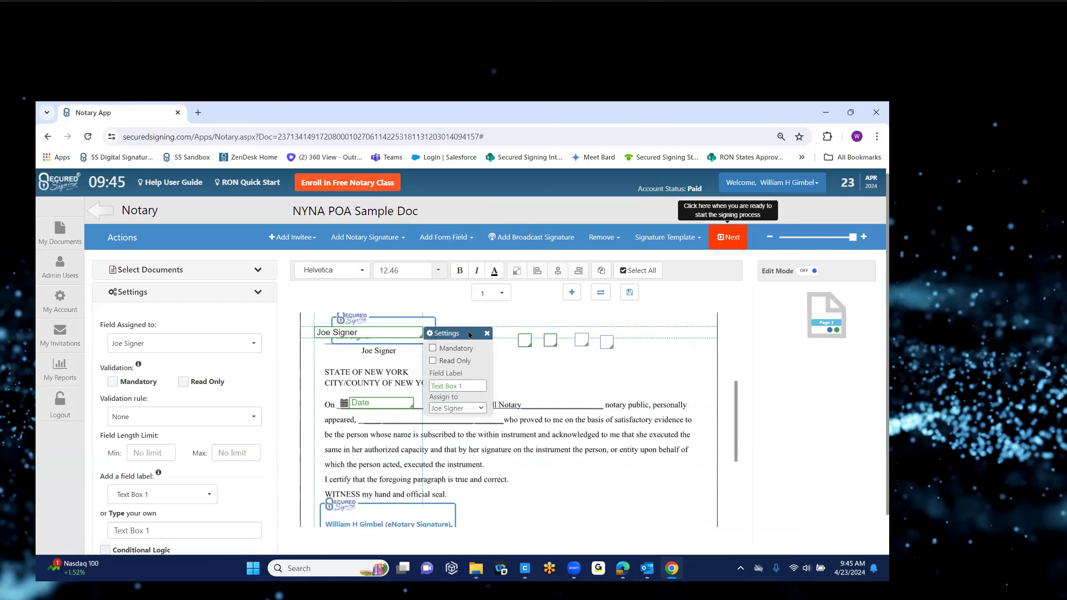
mouse_move(469, 335)
mouse_down()
mouse_move(507, 423)
mouse_move(521, 422)
mouse_up()
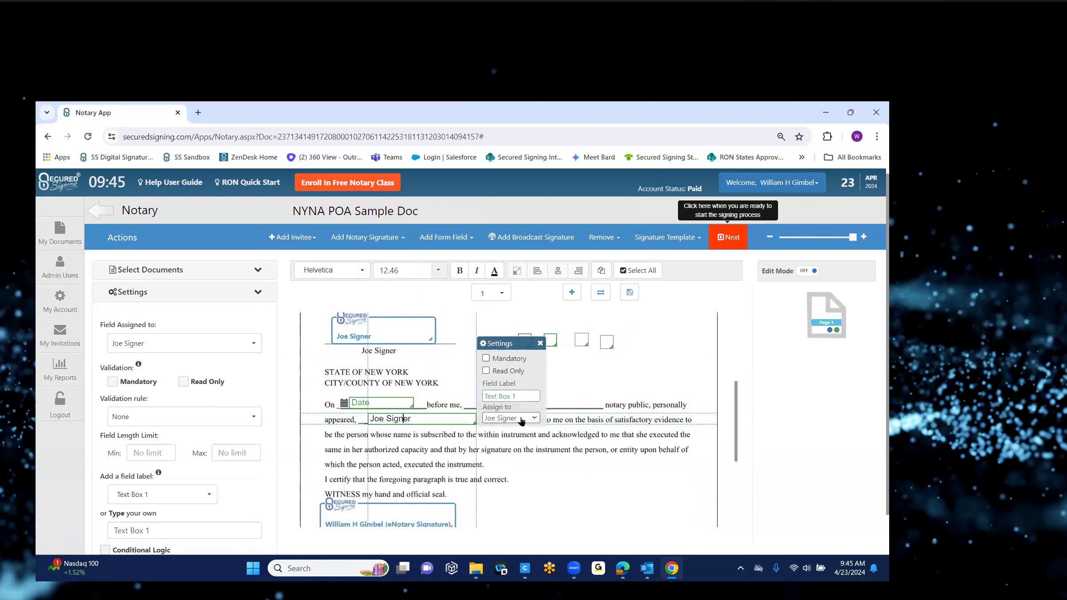
click(688, 351)
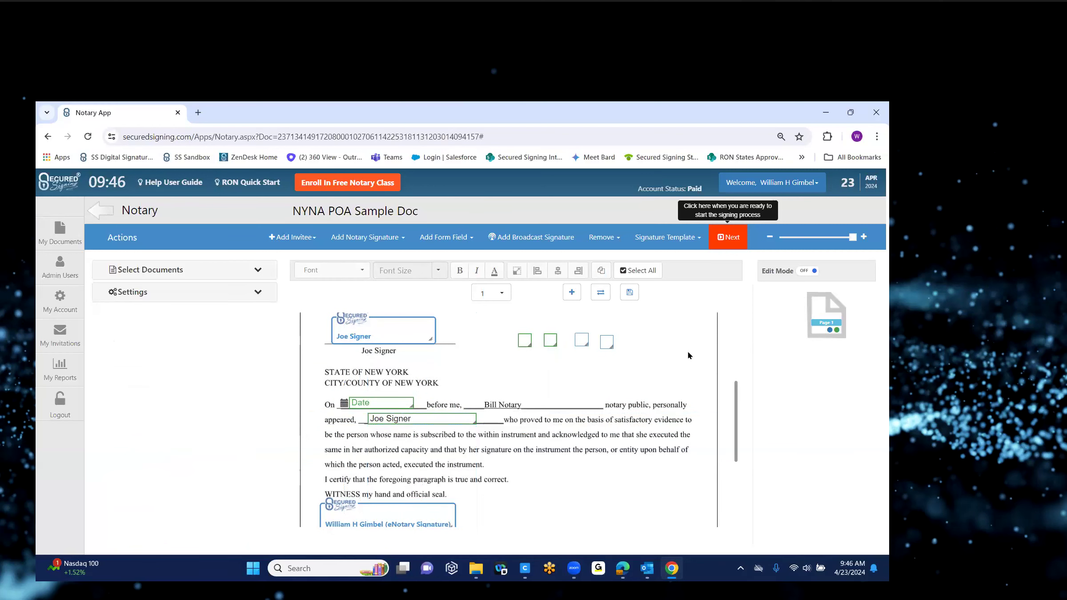
Step: Add a white Blur a Region box over NEW YORK on the CITY/COUNTY OF line
click(473, 239)
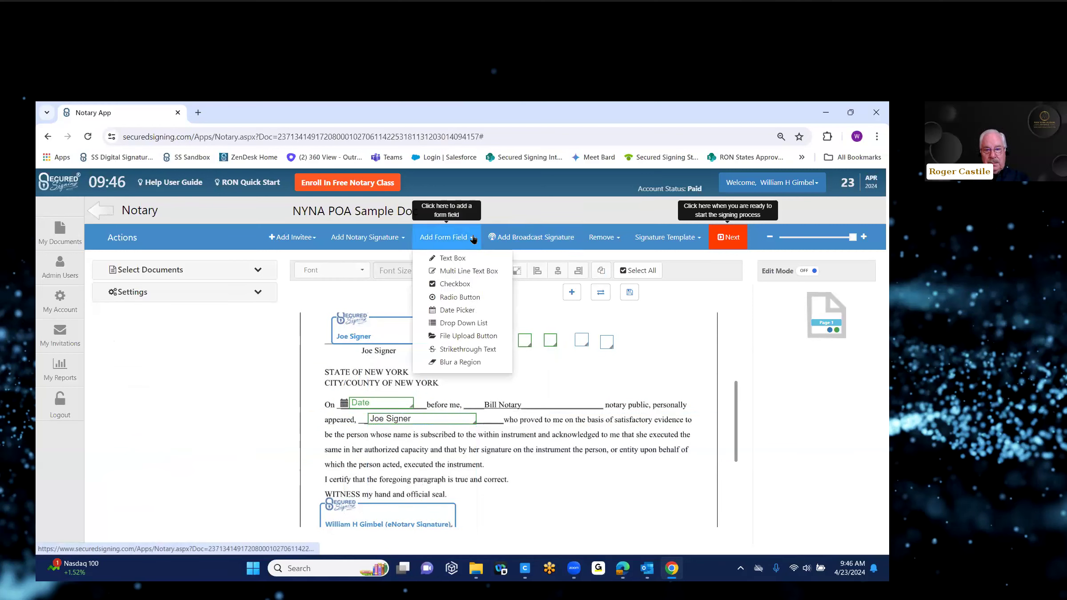
click(466, 362)
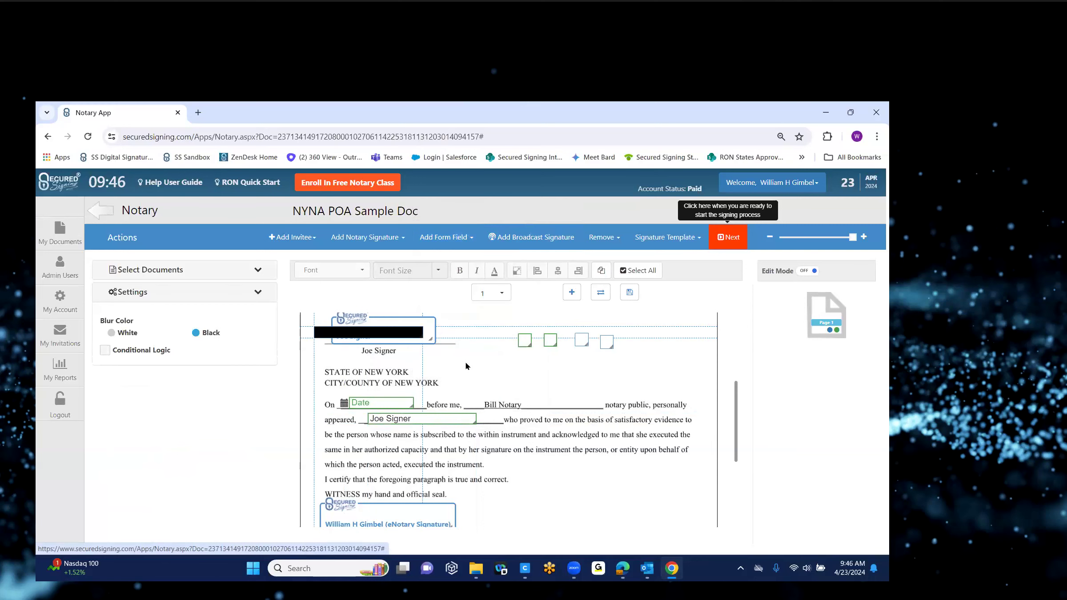
click(112, 333)
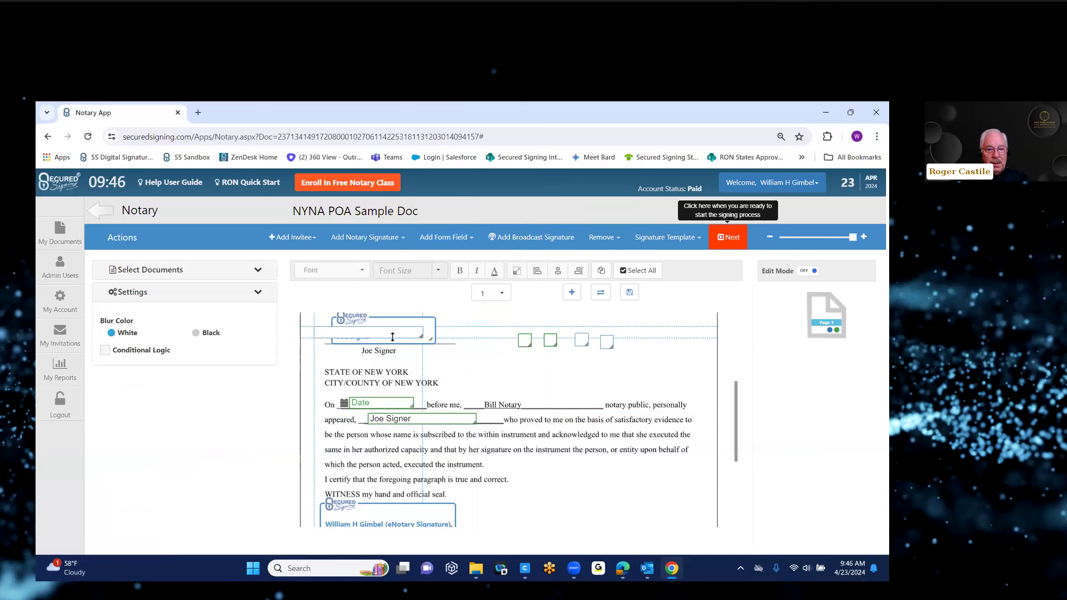
drag(395, 334, 476, 385)
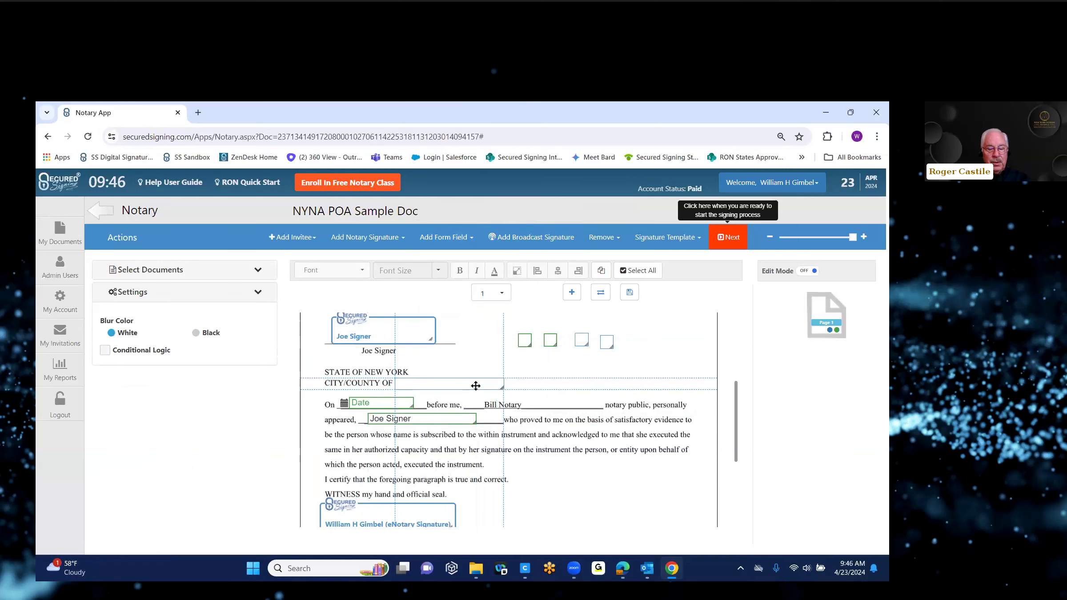
click(472, 238)
right_click(459, 262)
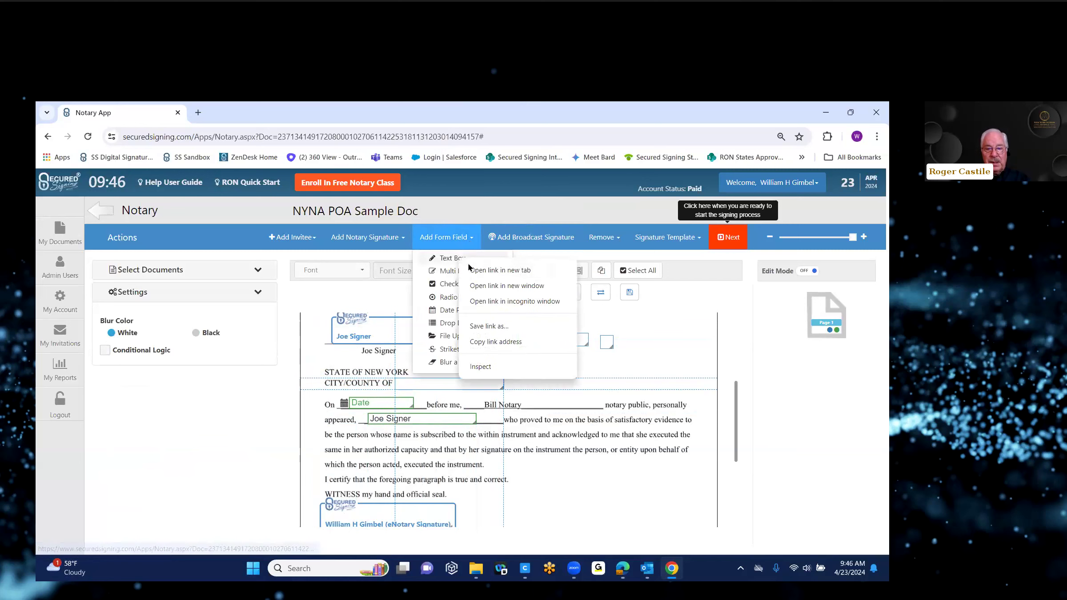
key(Escape)
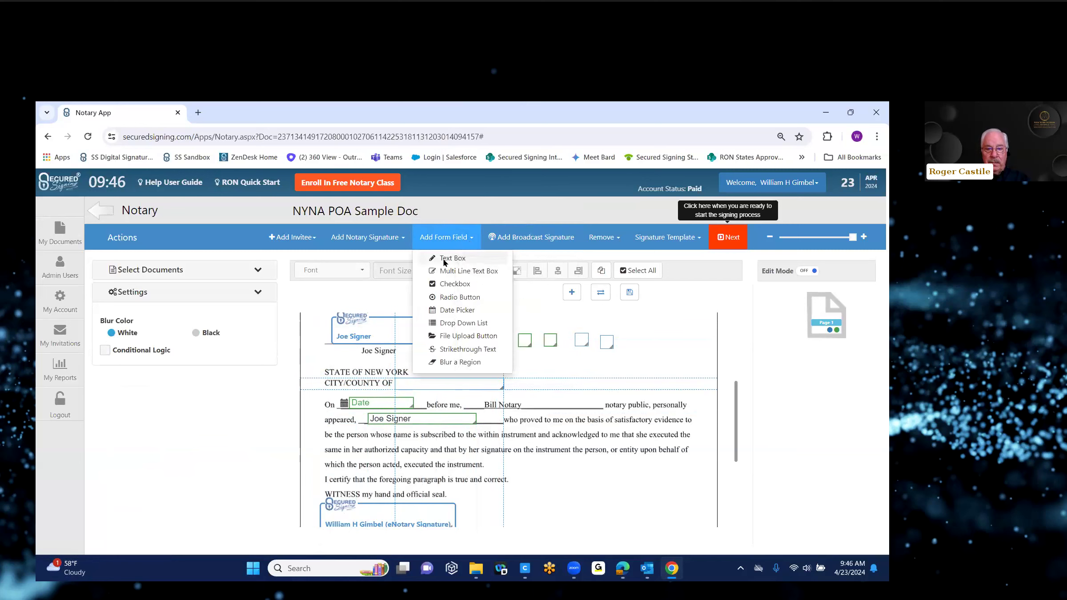
Step: Add a new text box and move the signer's signature field out of the way
click(445, 259)
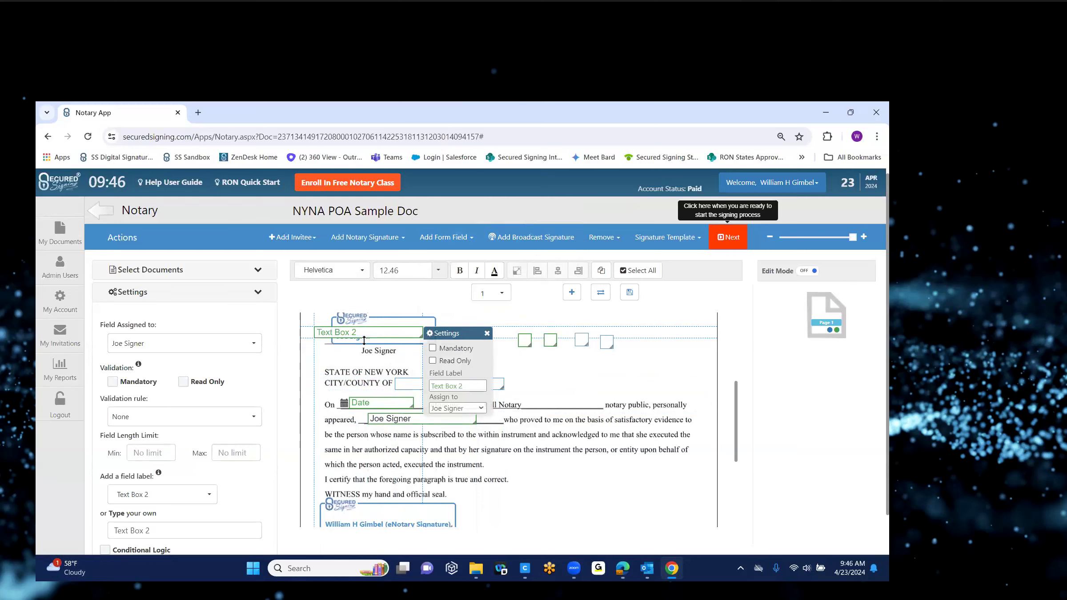
click(361, 329)
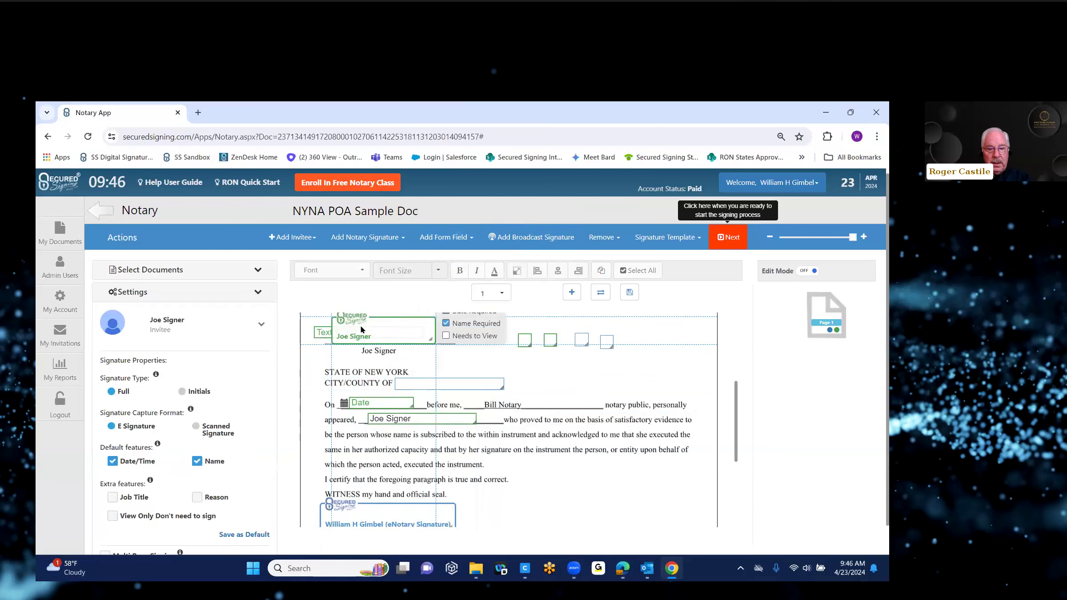
mouse_move(501, 343)
mouse_down()
mouse_move(517, 402)
mouse_move(586, 376)
mouse_move(613, 344)
mouse_up()
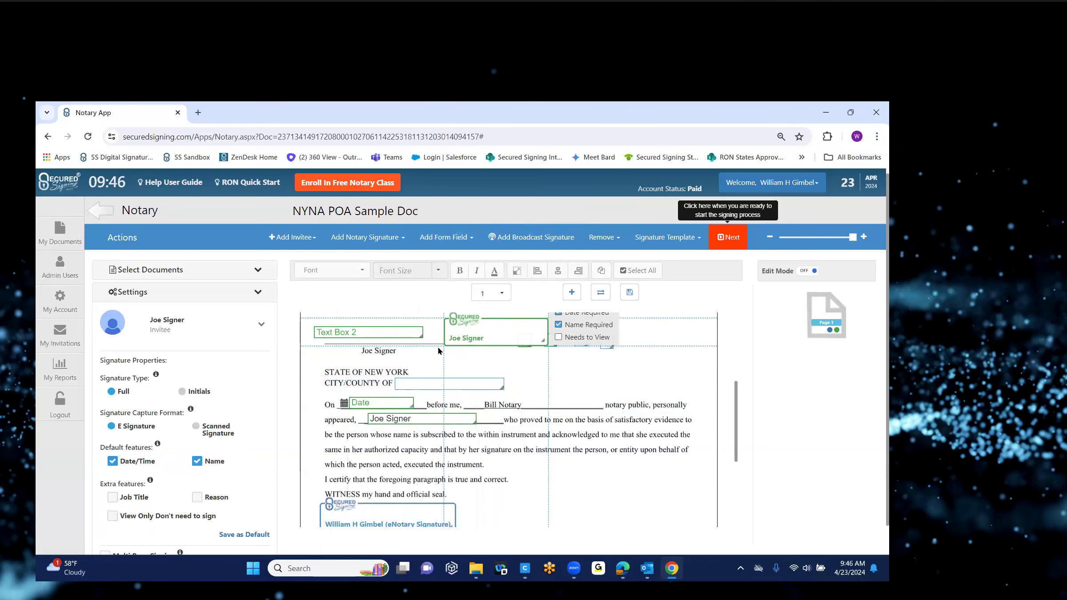
Step: Fill the text box with 'Bronx' and place it on the CITY/COUNTY OF line
click(379, 335)
text(Bronx)
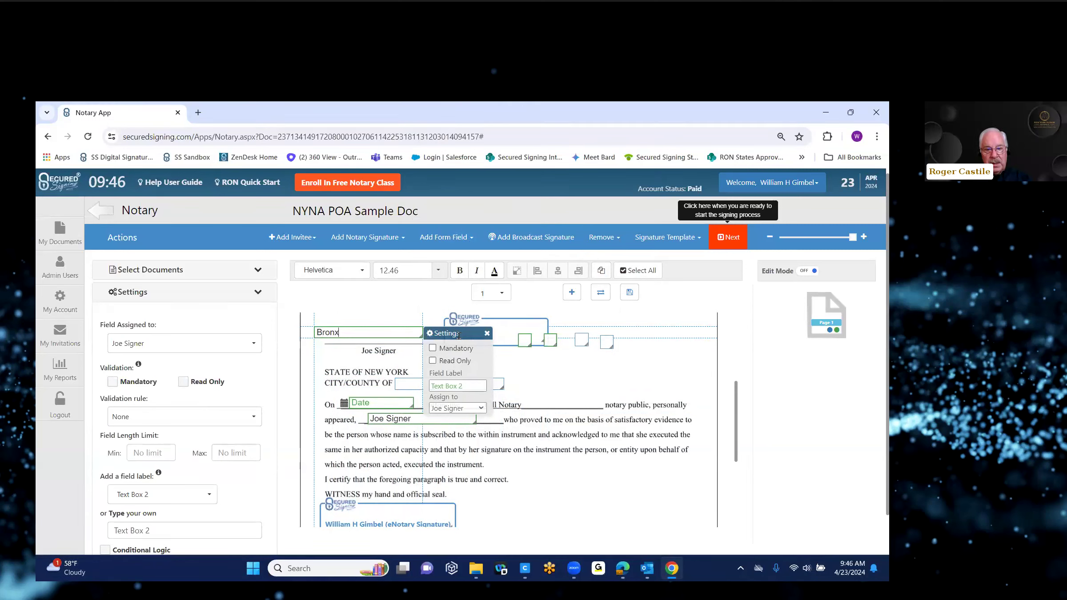
drag(448, 330, 539, 390)
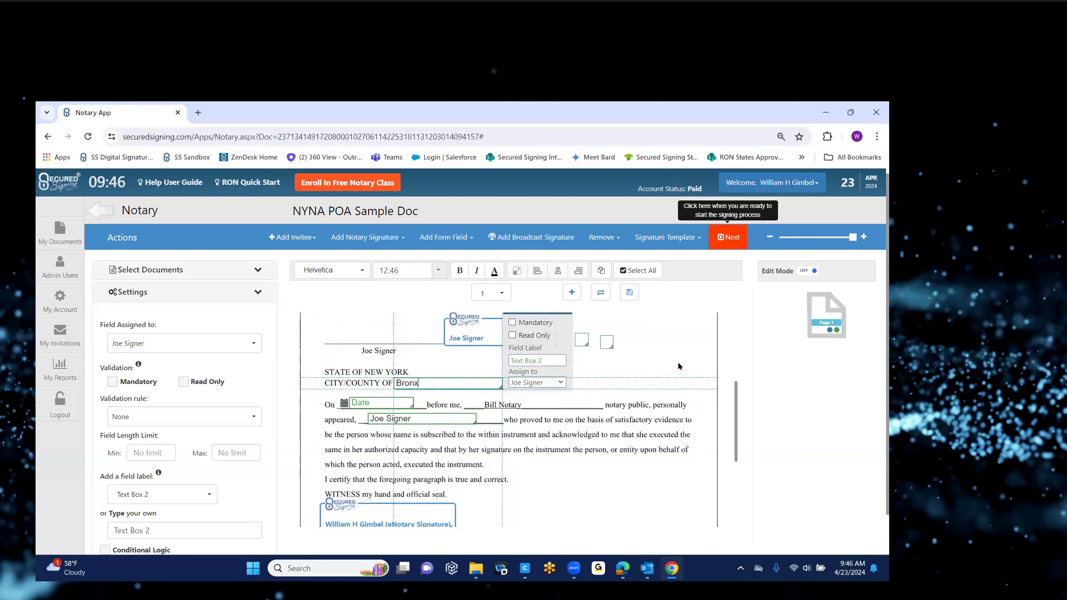
mouse_move(458, 332)
mouse_down()
mouse_move(406, 323)
mouse_move(378, 369)
mouse_move(378, 511)
mouse_move(382, 379)
mouse_up()
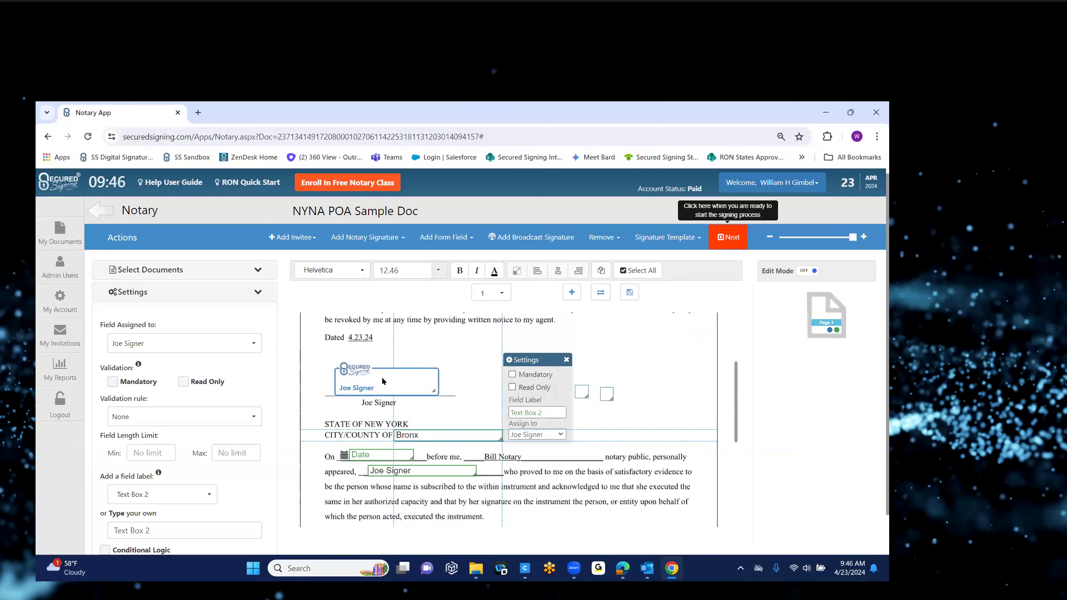
click(382, 379)
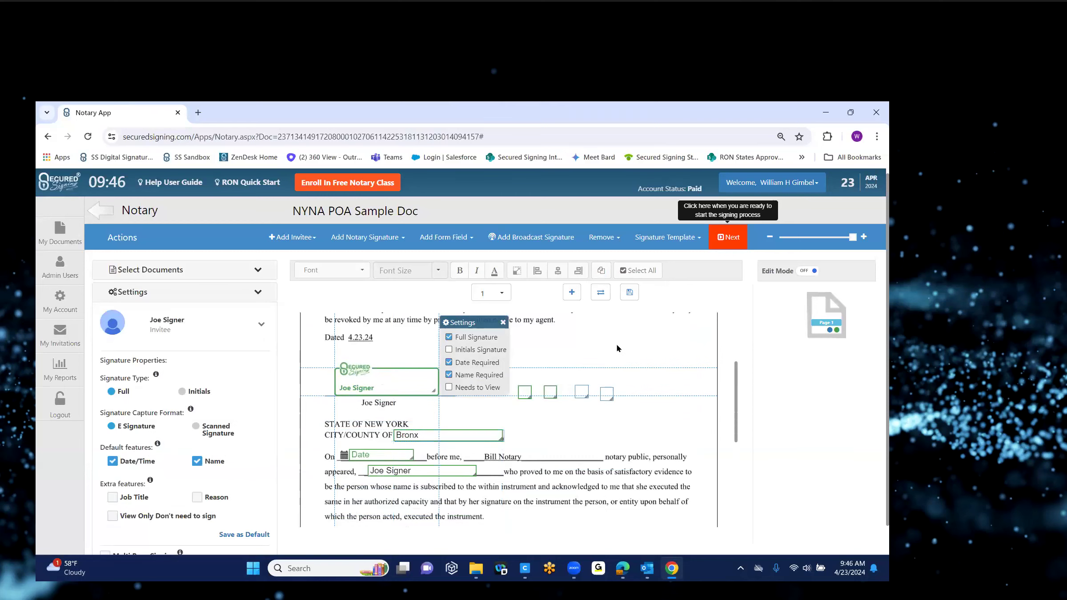
click(617, 347)
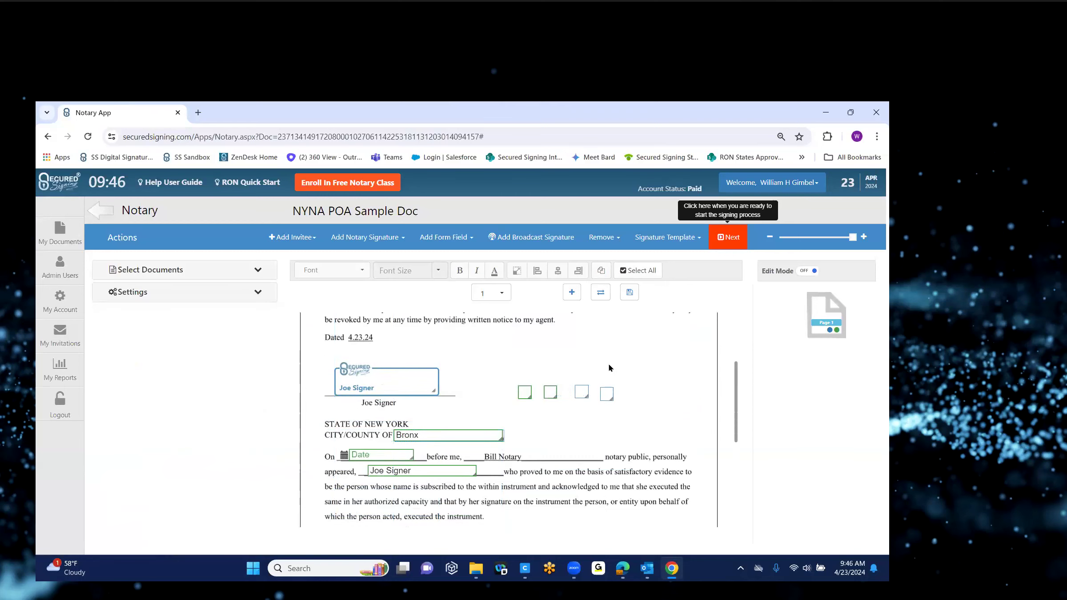
click(458, 435)
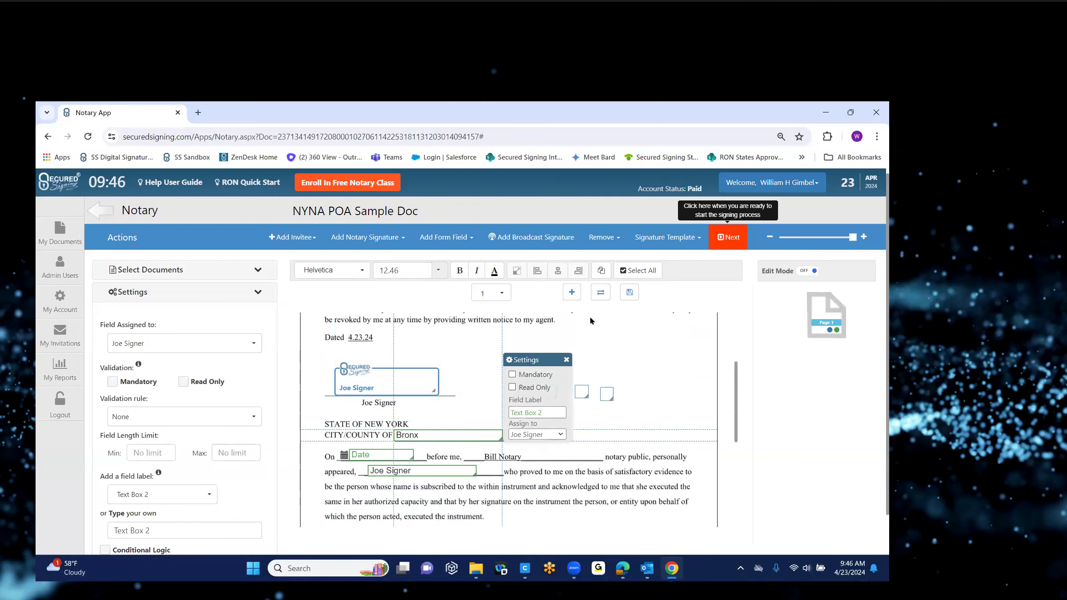
Step: Remove the Bronx text field and the white blur region from the CITY/COUNTY OF line
click(612, 239)
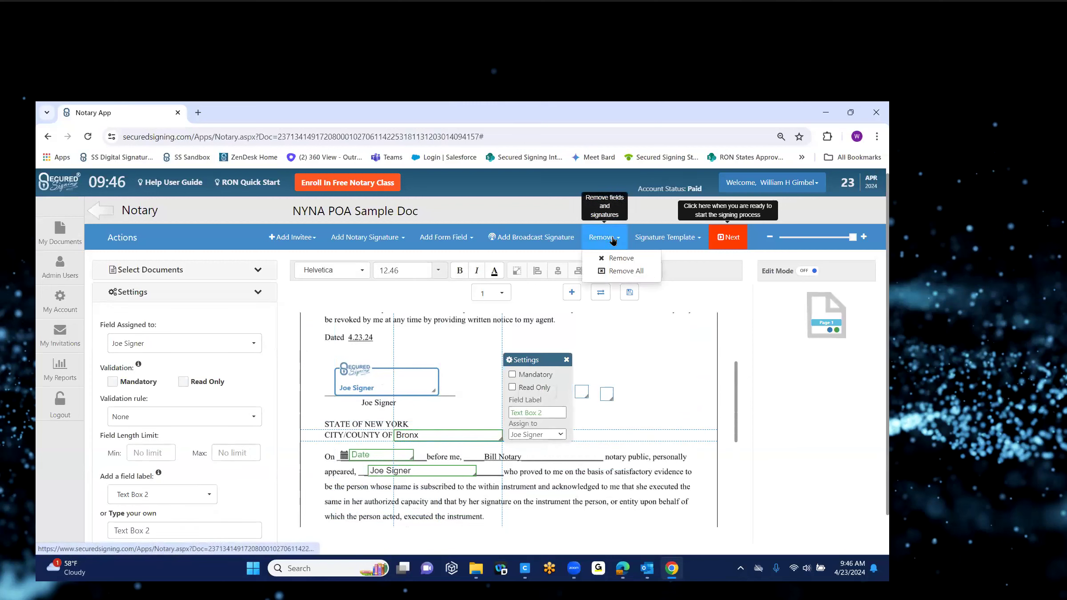
click(619, 261)
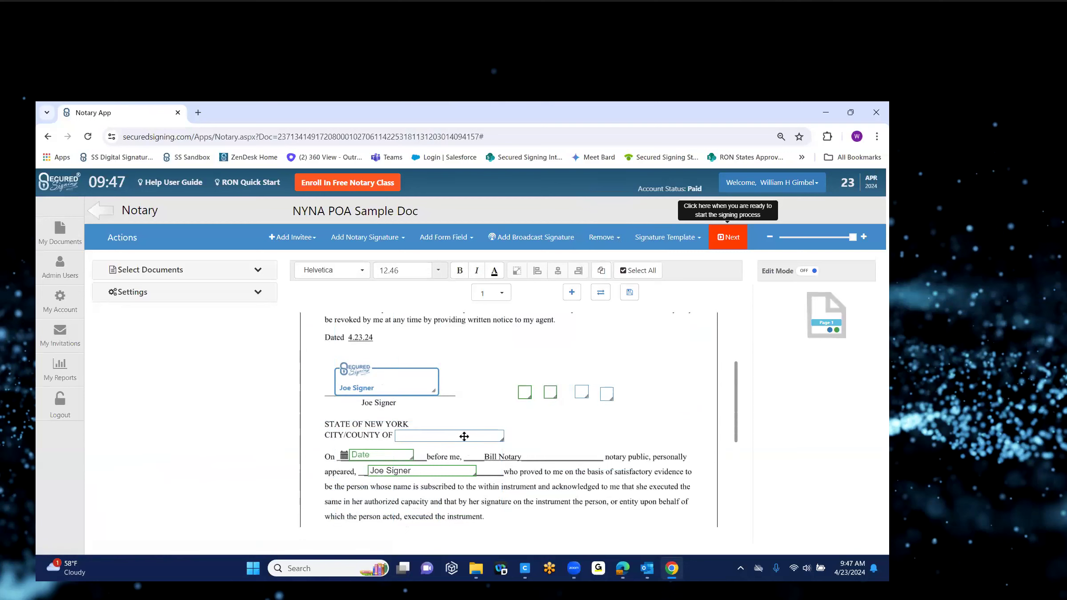
click(465, 436)
click(617, 242)
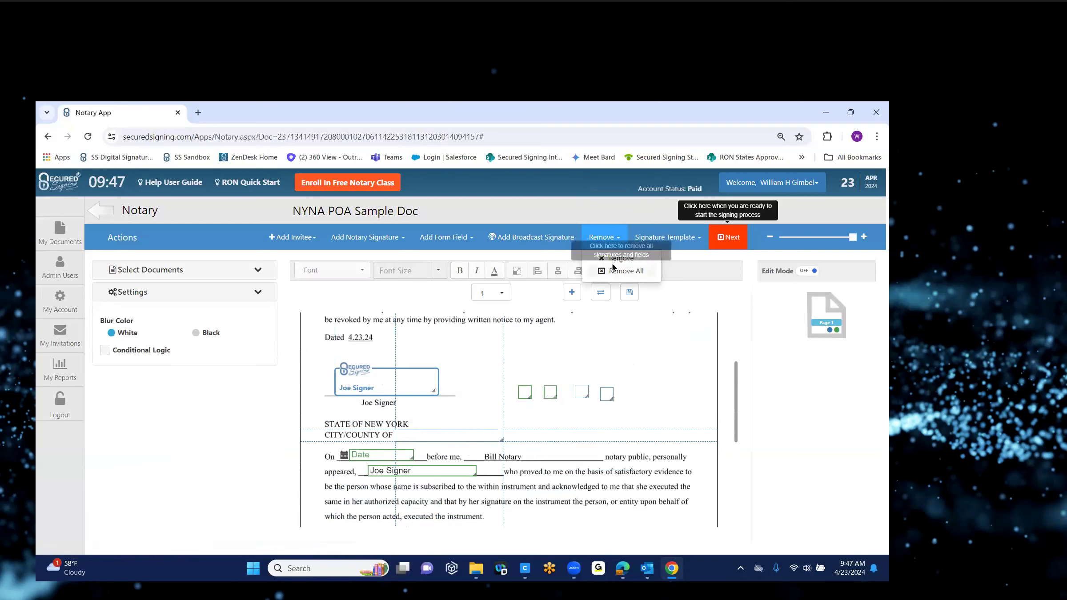
click(618, 259)
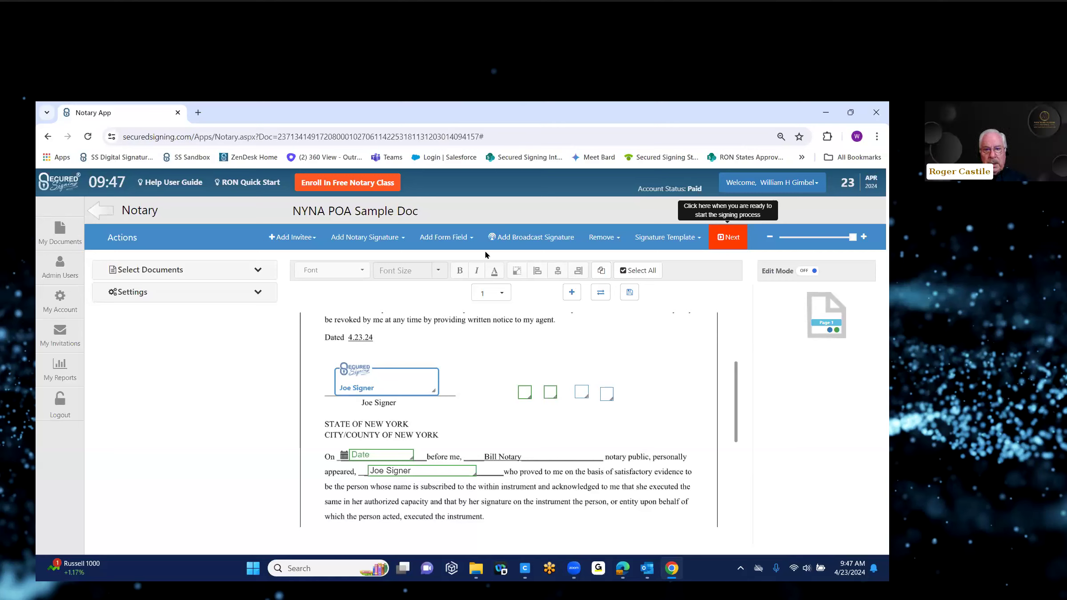
Step: Add an Upload File field right of the signature and label it 'POA Release'
click(473, 241)
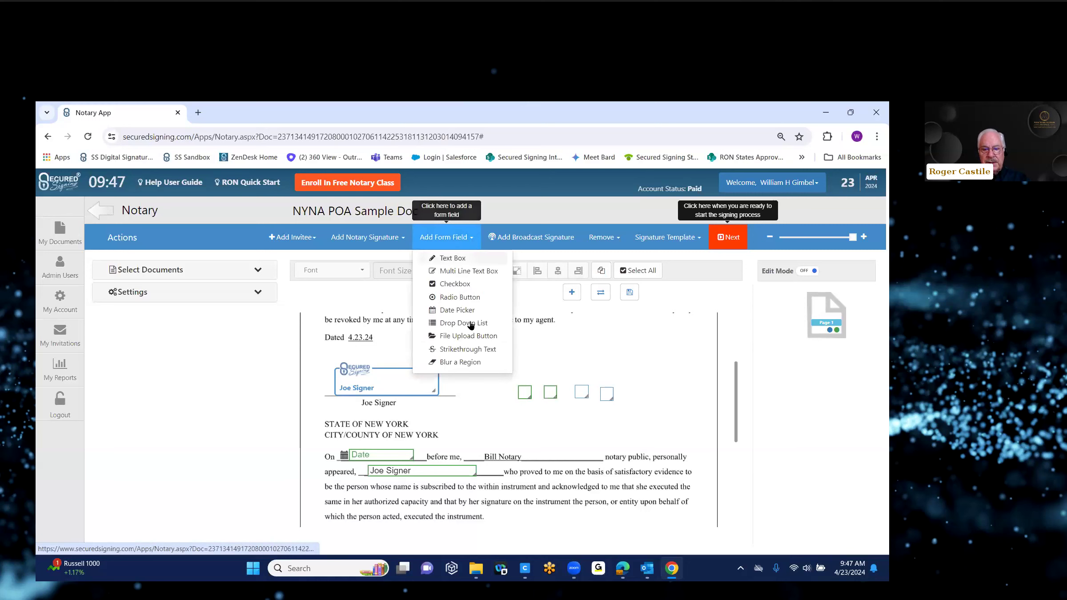
click(469, 336)
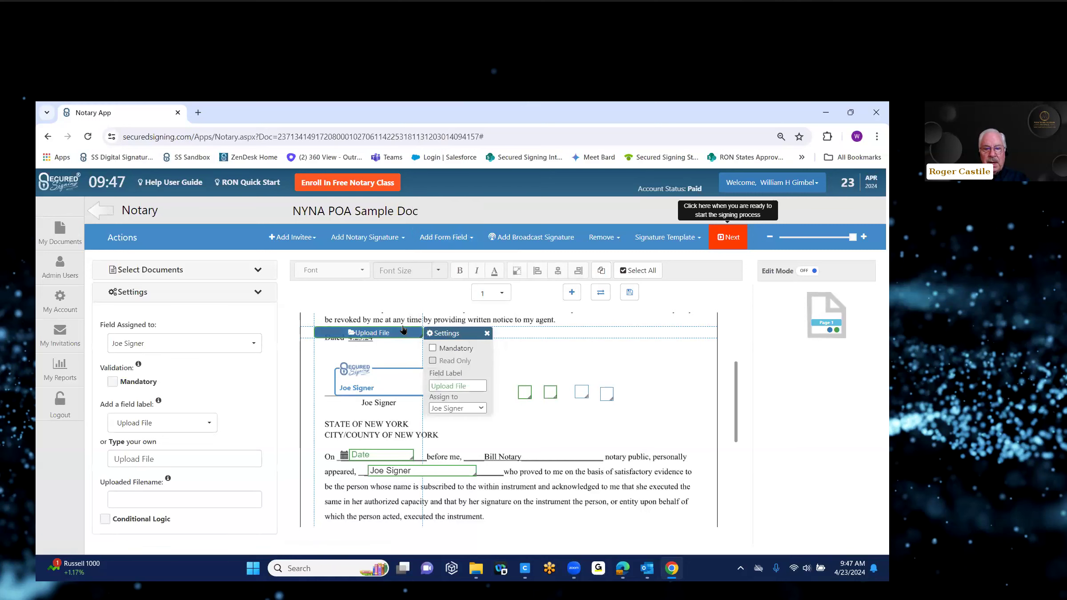
drag(470, 338, 659, 364)
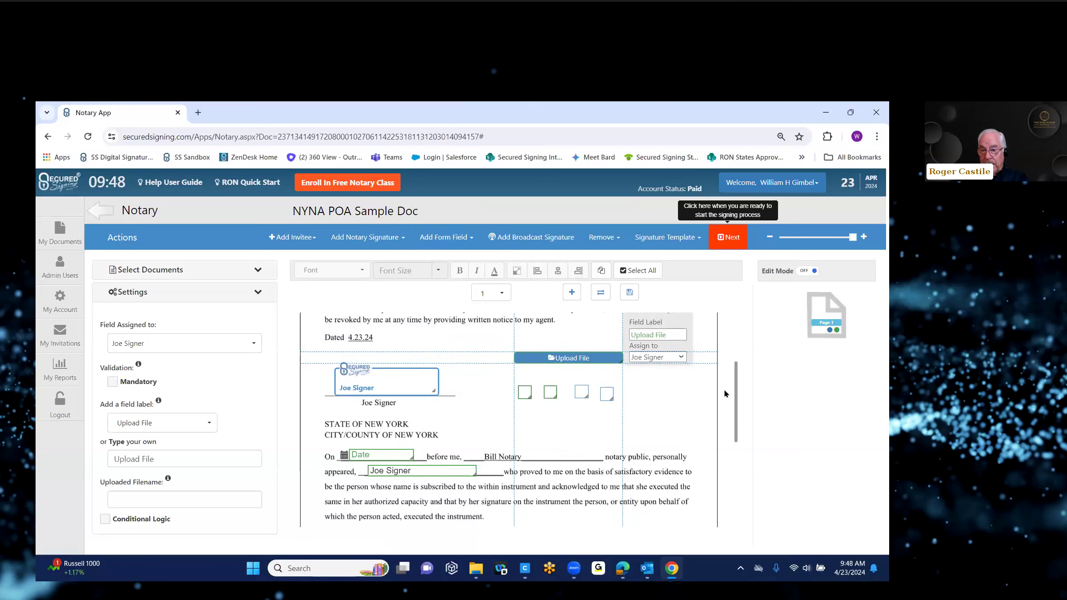
drag(736, 394, 736, 383)
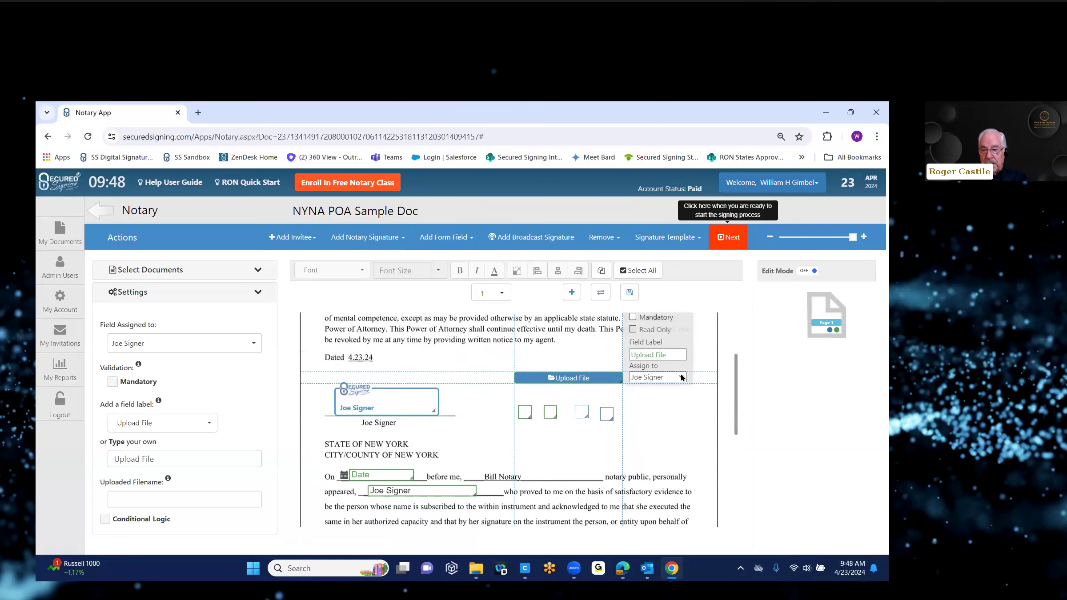
click(631, 356)
text(POA Rel)
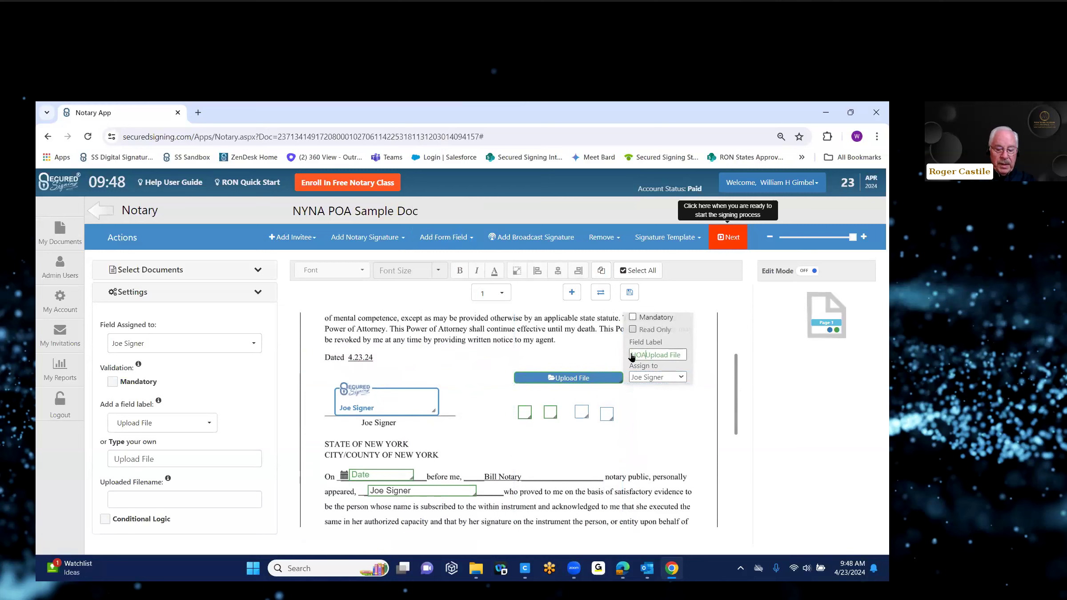
text(easeUplc)
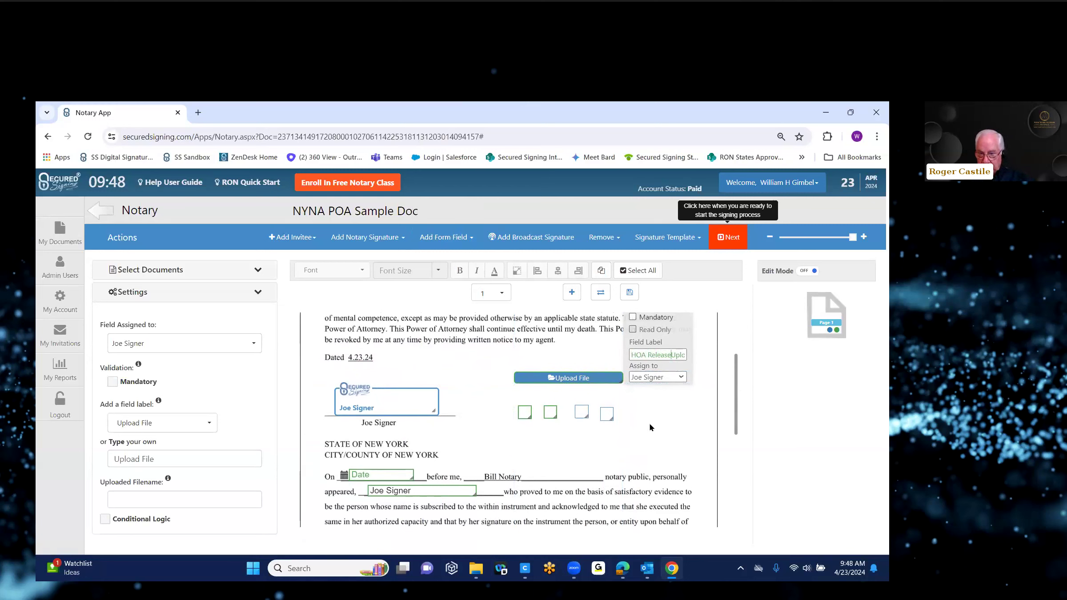
click(665, 411)
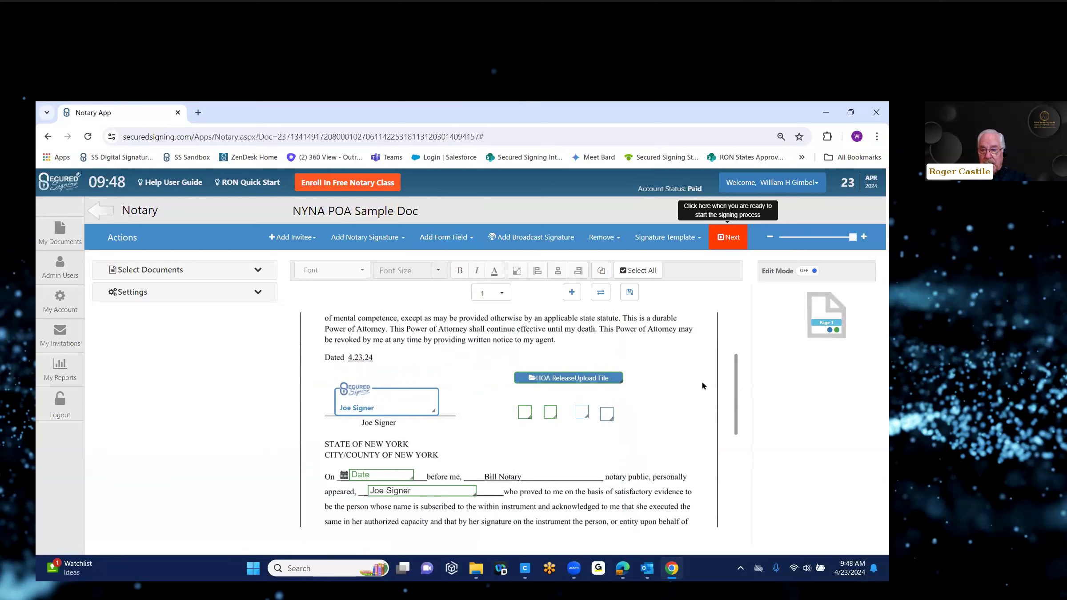
scroll(734, 400, down, 5)
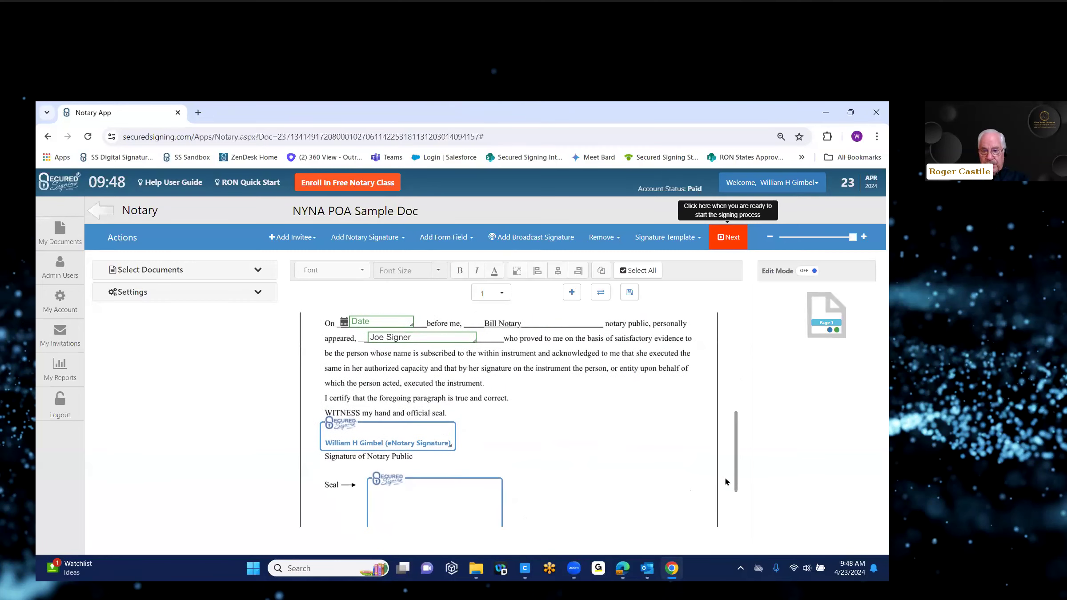
scroll(728, 427, up, 3)
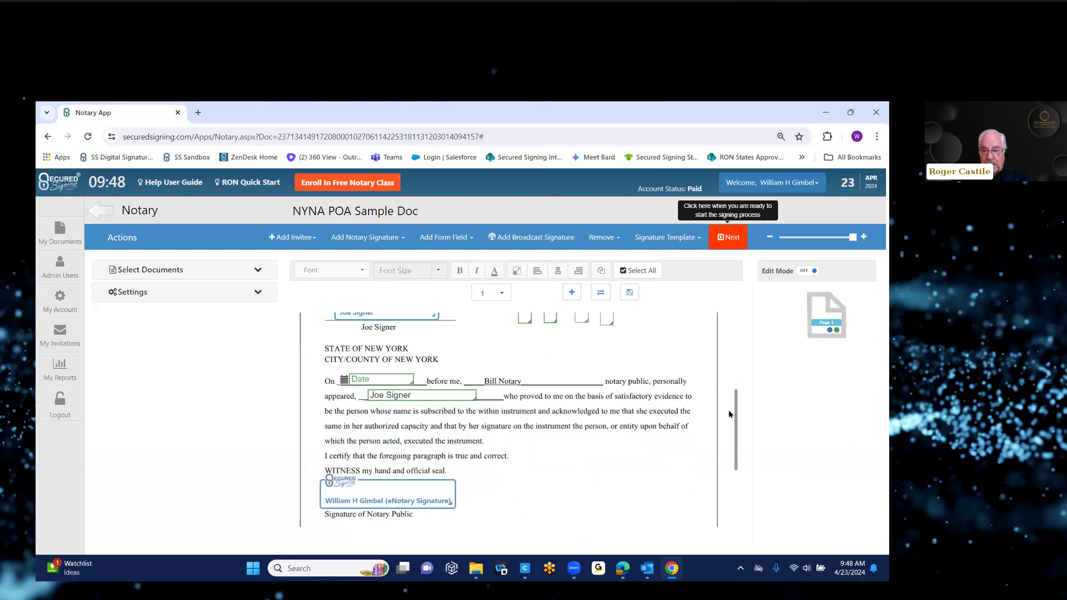
scroll(730, 400, up, 3)
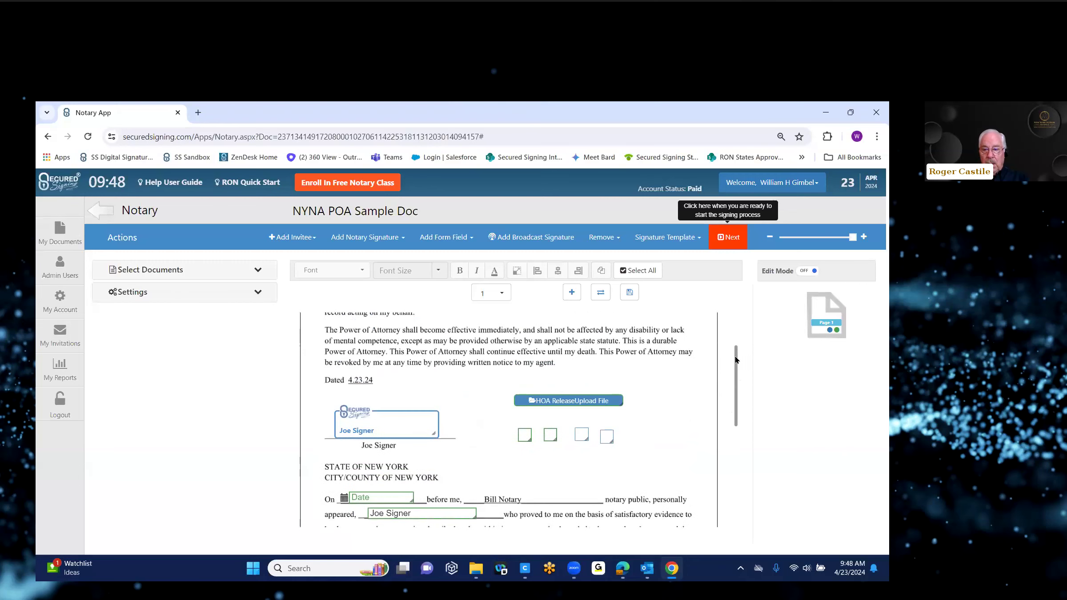
drag(736, 379, 736, 422)
click(750, 403)
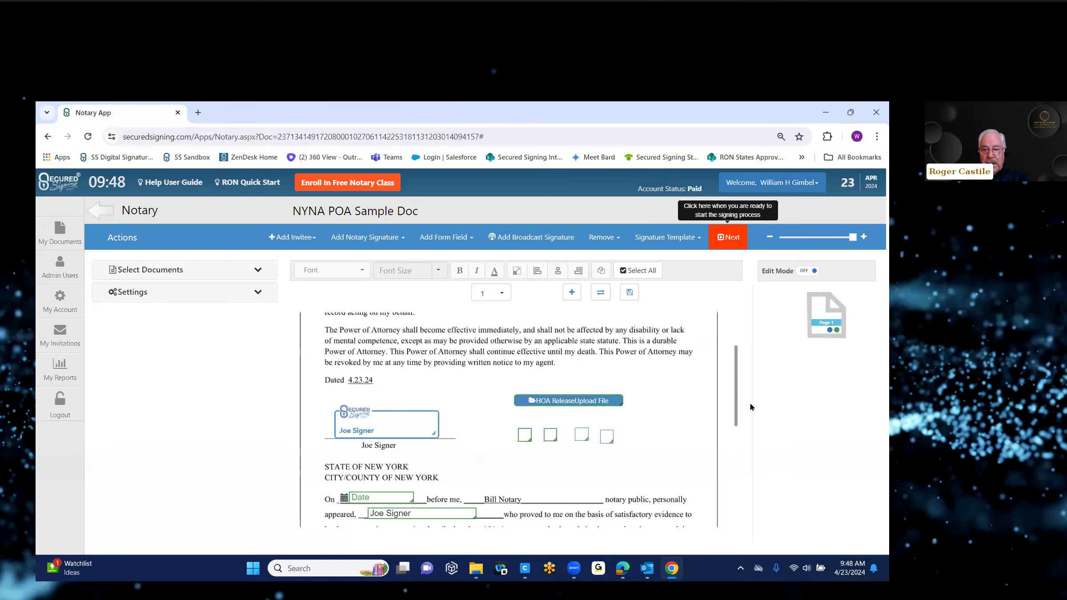
Step: Review the due date, scheduled meeting time and invitee list, then send the POA for RON signing
click(730, 243)
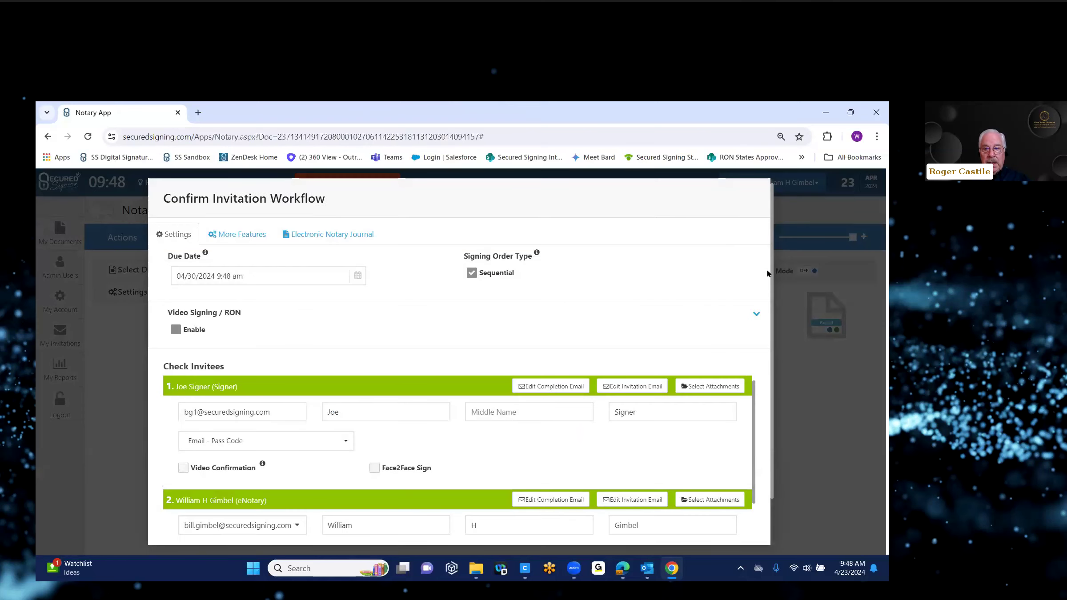
drag(772, 275, 772, 339)
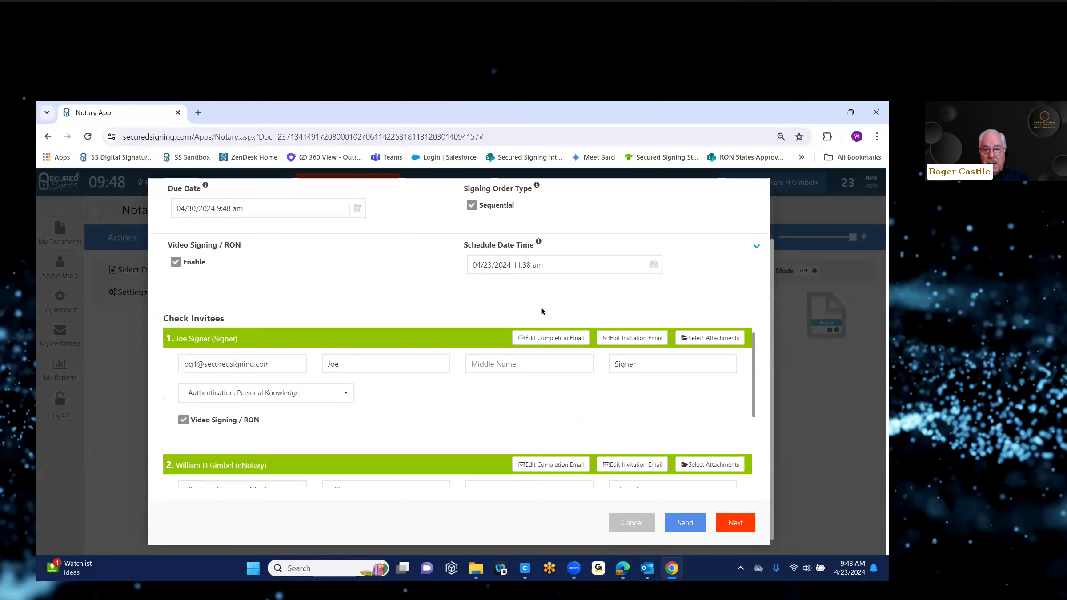
click(482, 266)
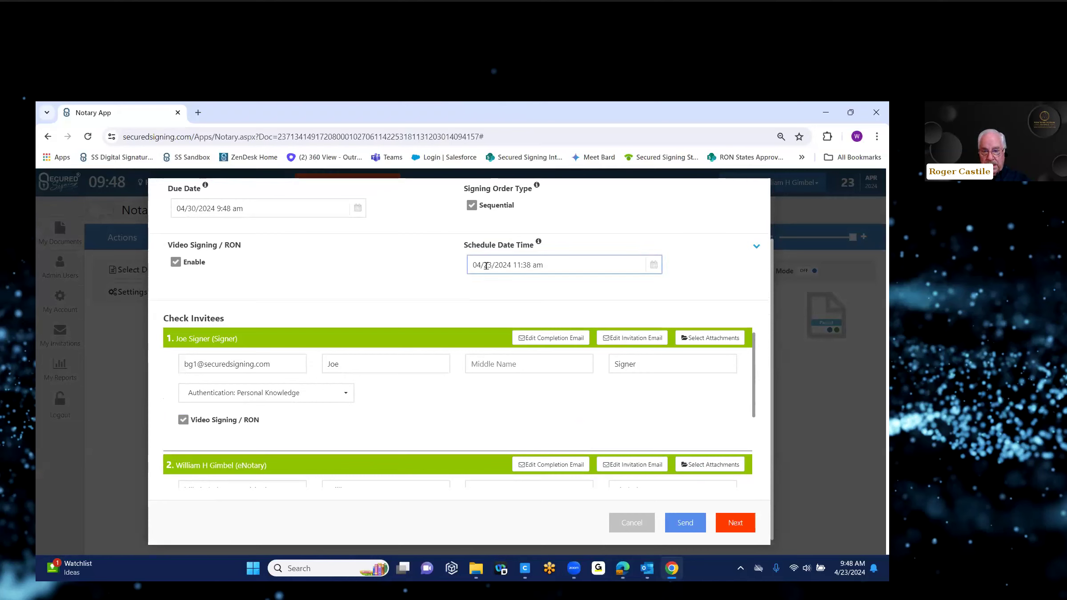
click(544, 281)
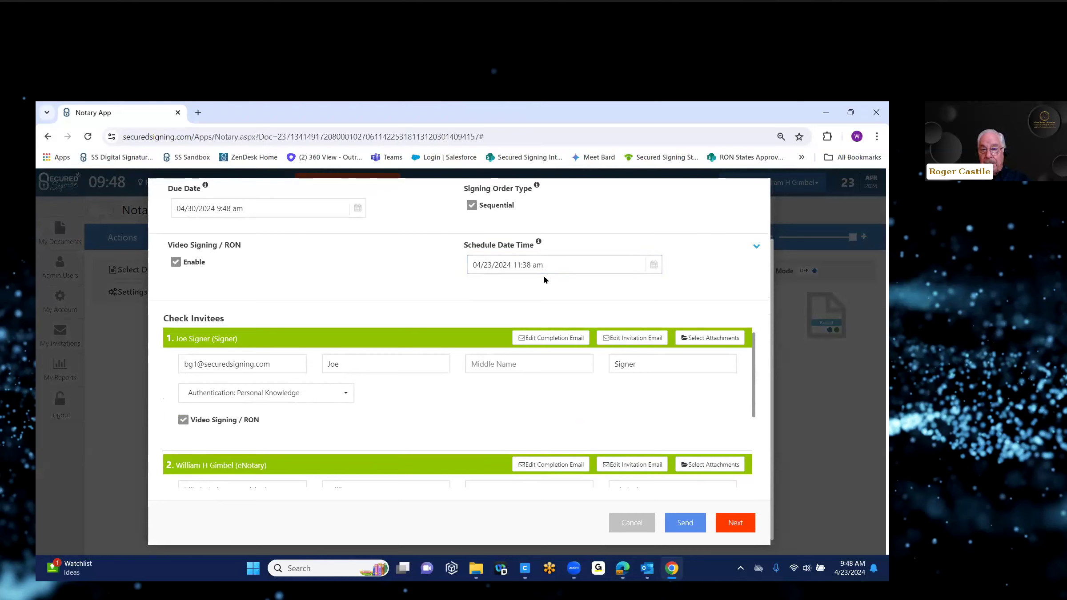
click(185, 209)
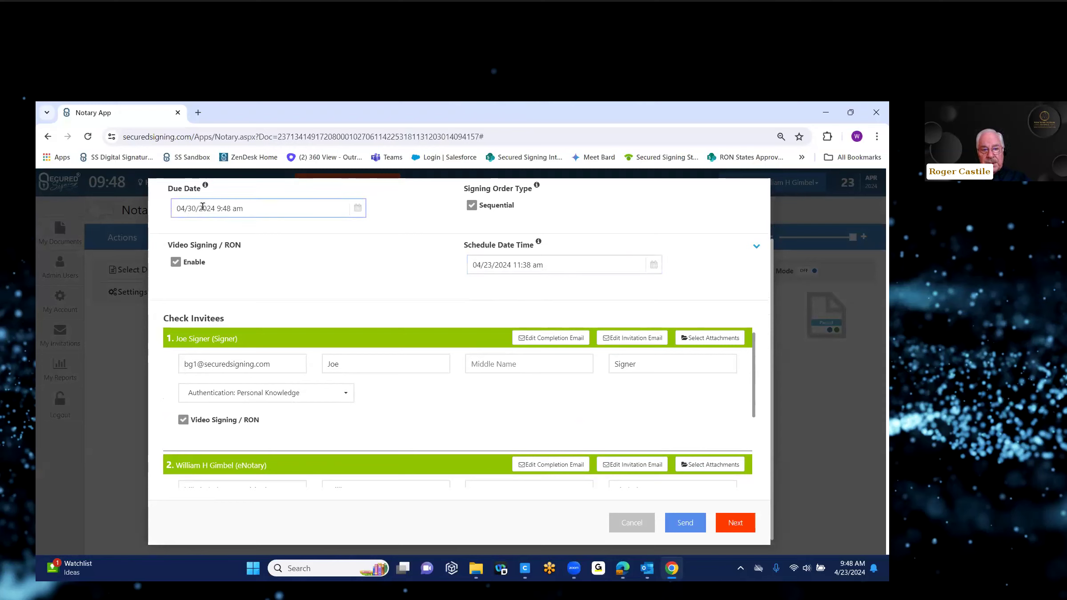
click(342, 282)
click(220, 370)
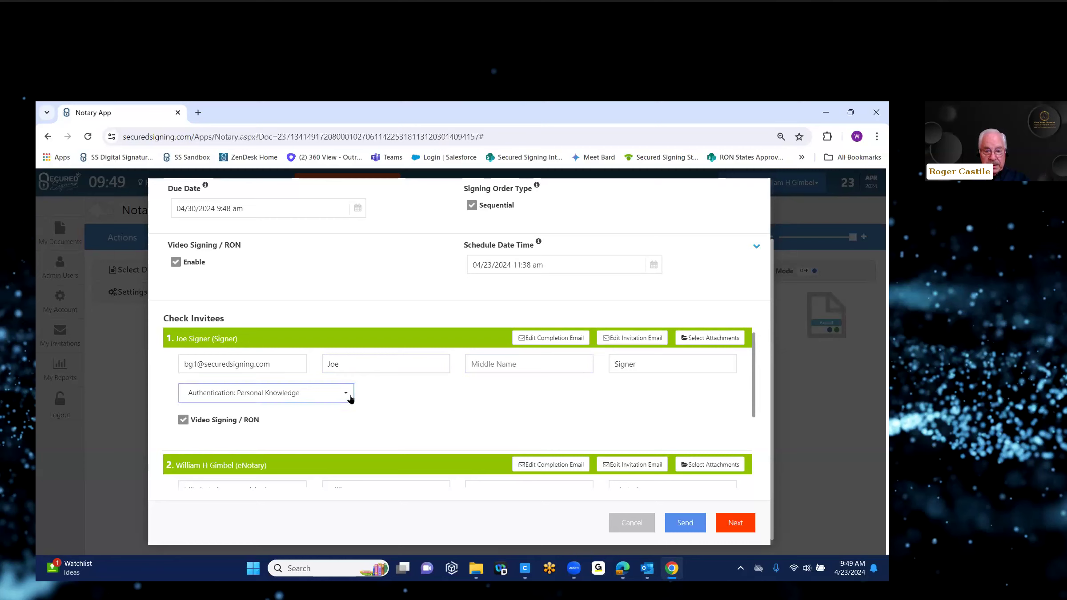
drag(756, 362, 755, 437)
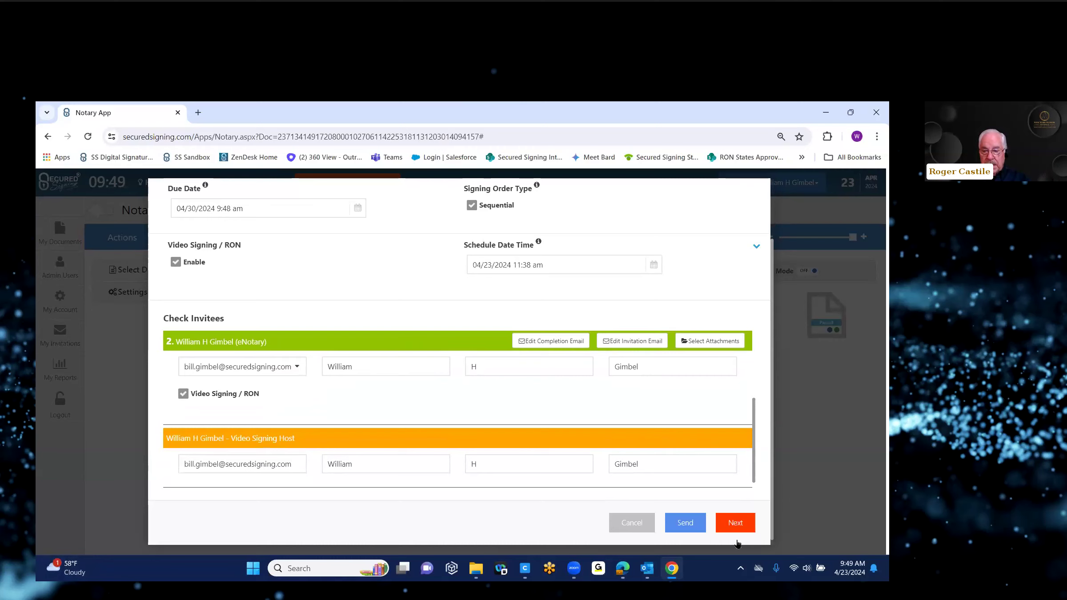
click(683, 527)
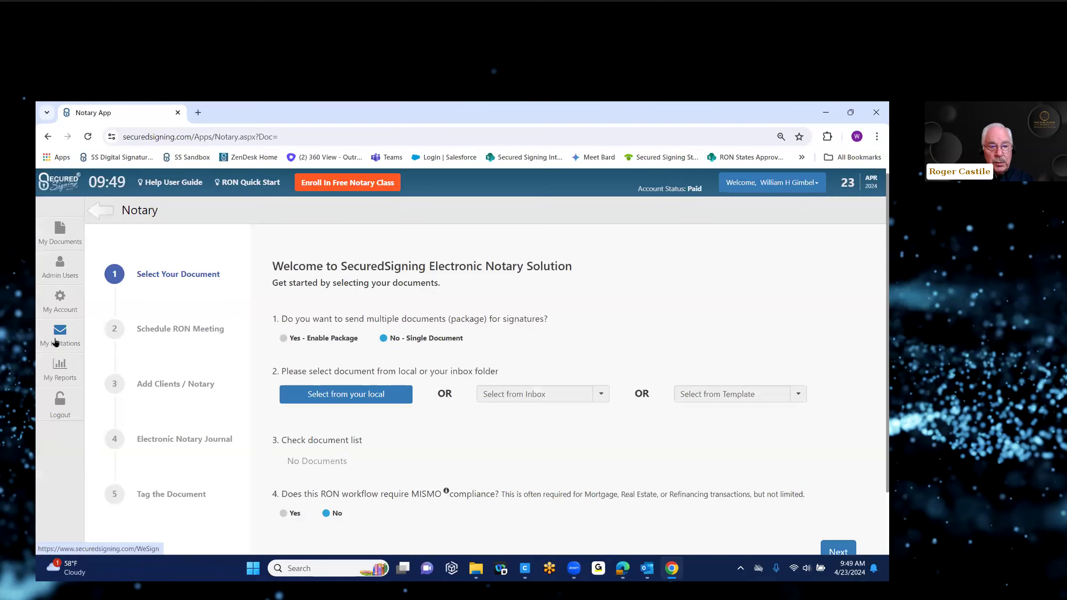
Step: Open My Invitations and choose Fill & Sign on the NYNA POA Sample Doc
click(55, 342)
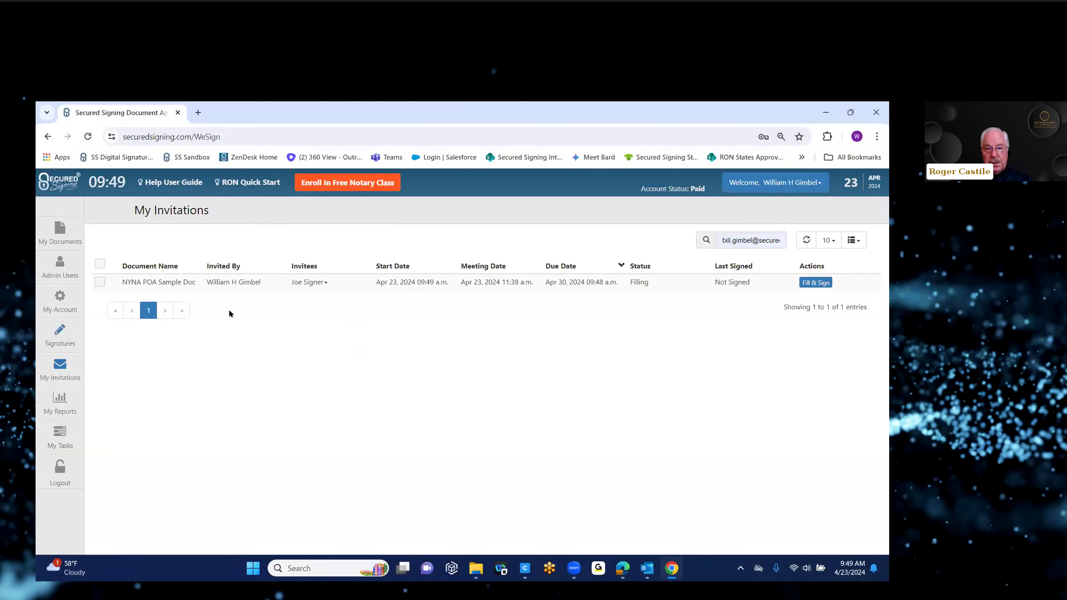
click(817, 287)
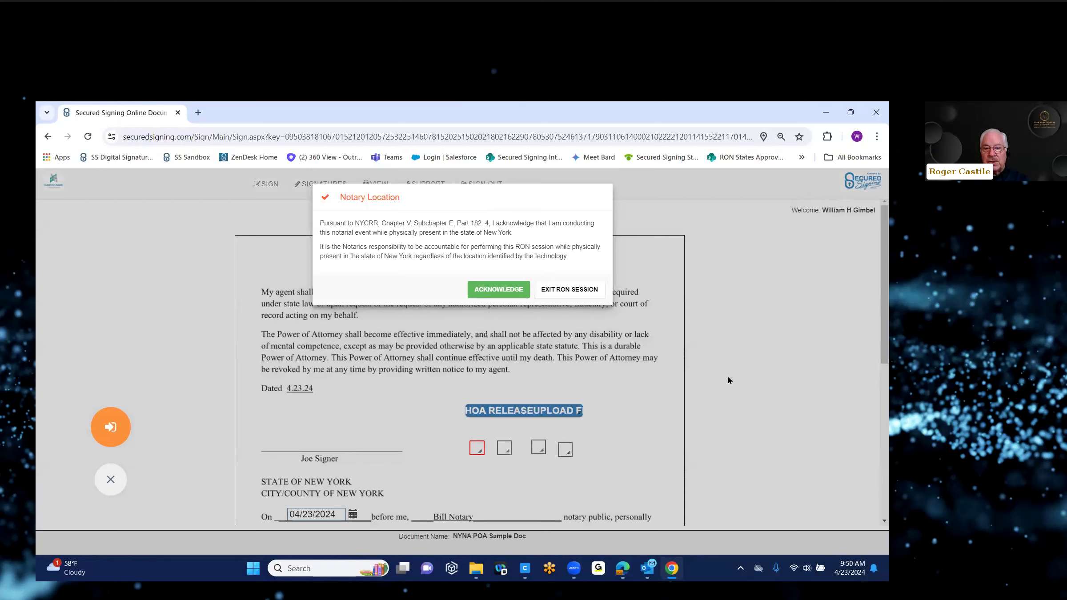
Step: Acknowledge the New York notary location, select Integrated Webcam, and go to the meeting room
click(492, 292)
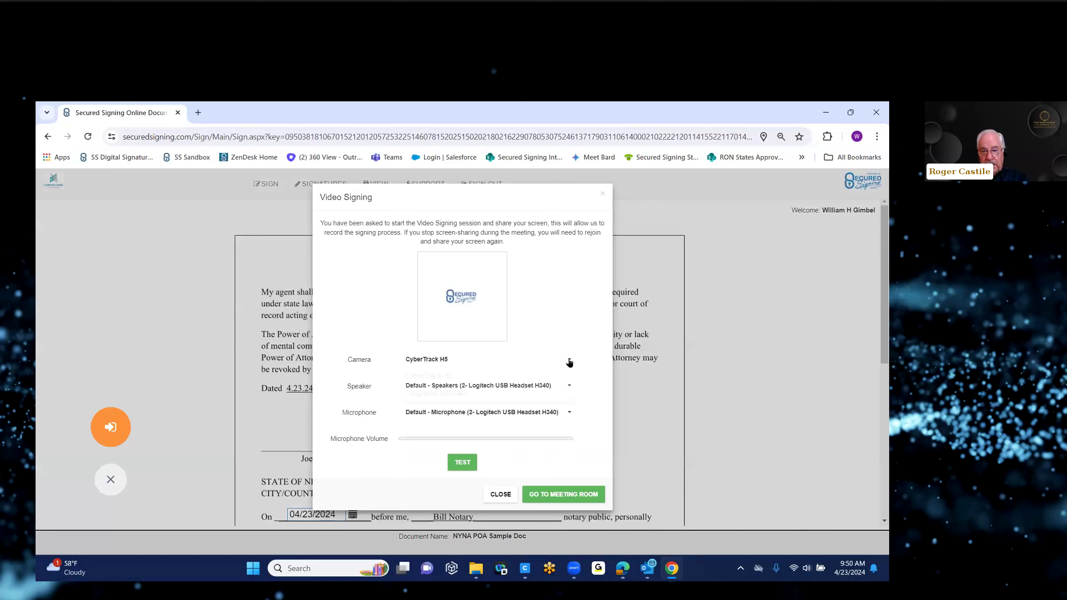
click(569, 359)
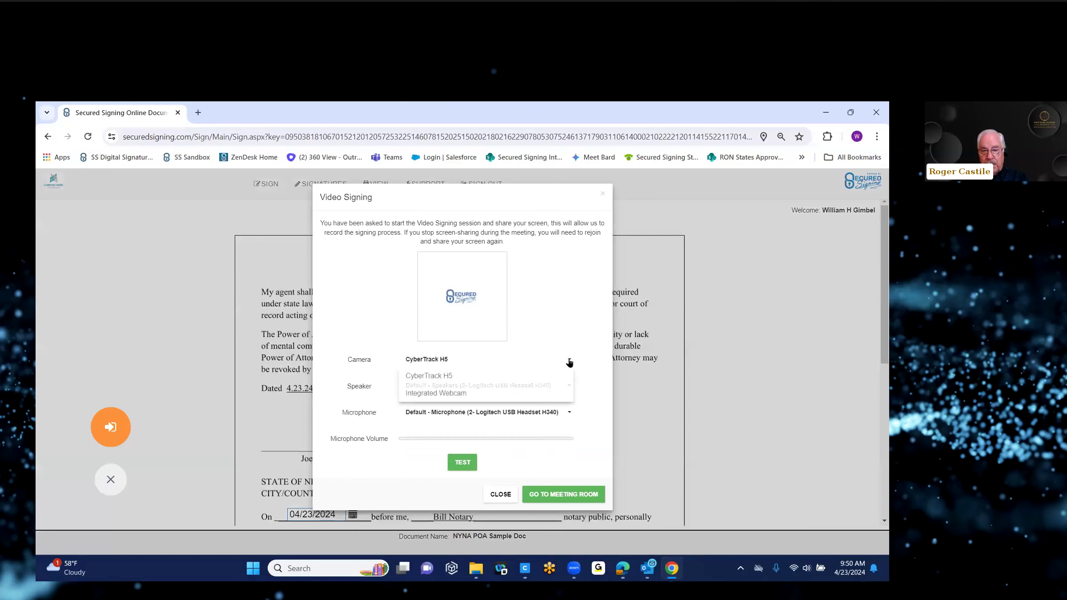
click(454, 397)
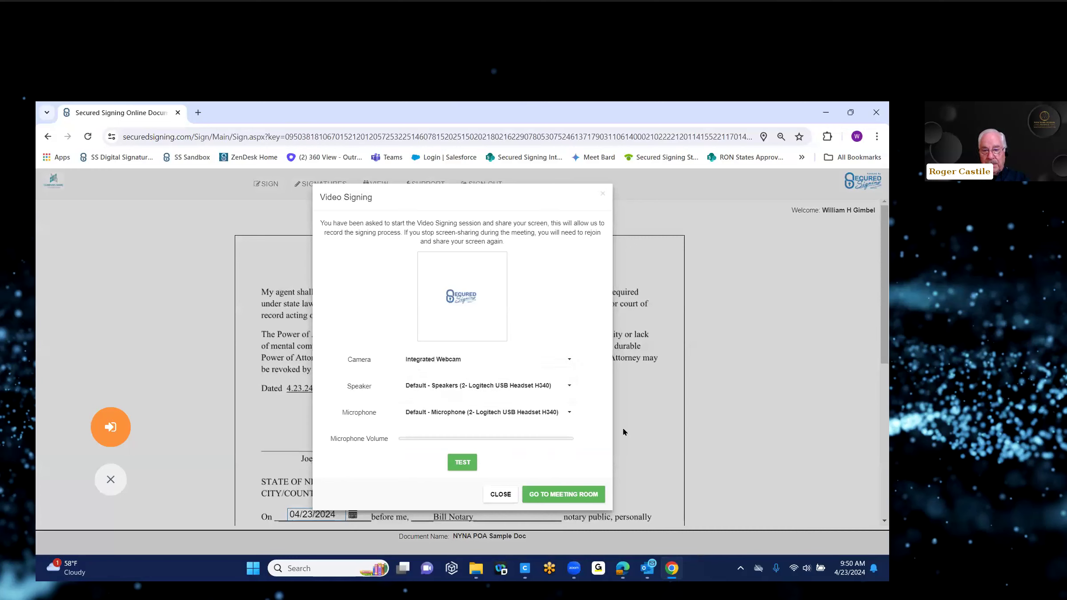
click(555, 495)
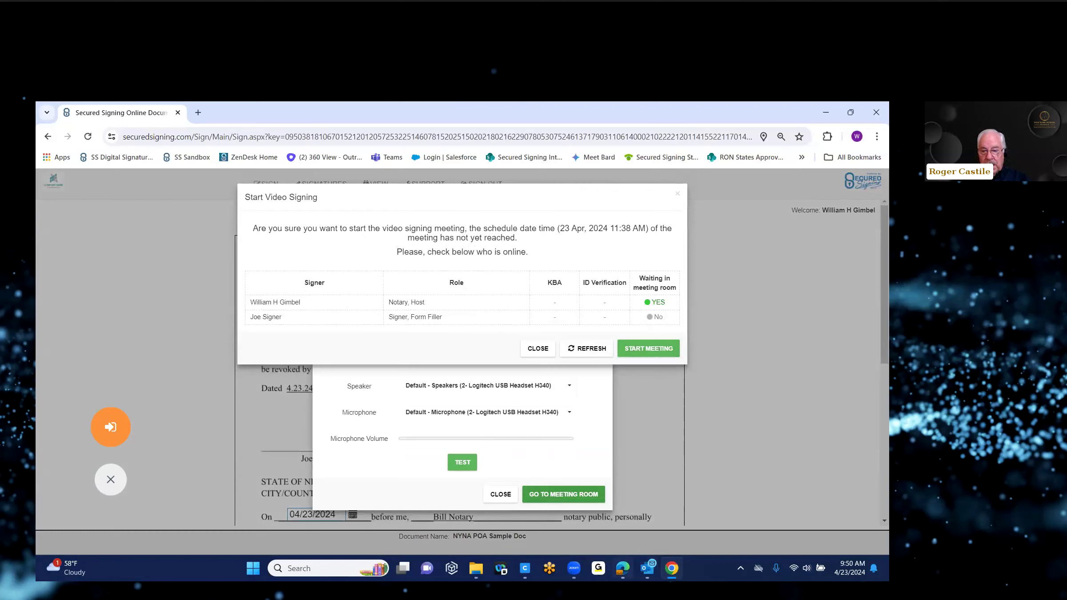
Step: Open the Online Notary Appointment email in Outlook and scroll down to its Click to Join link
mouse_move(647, 569)
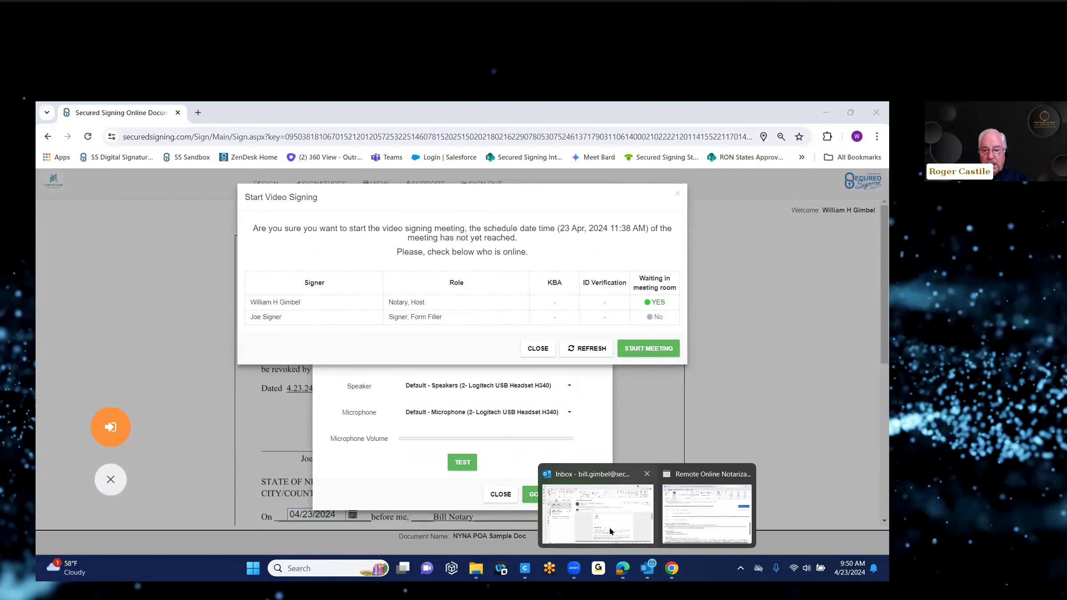
click(599, 514)
double_click(170, 281)
click(170, 280)
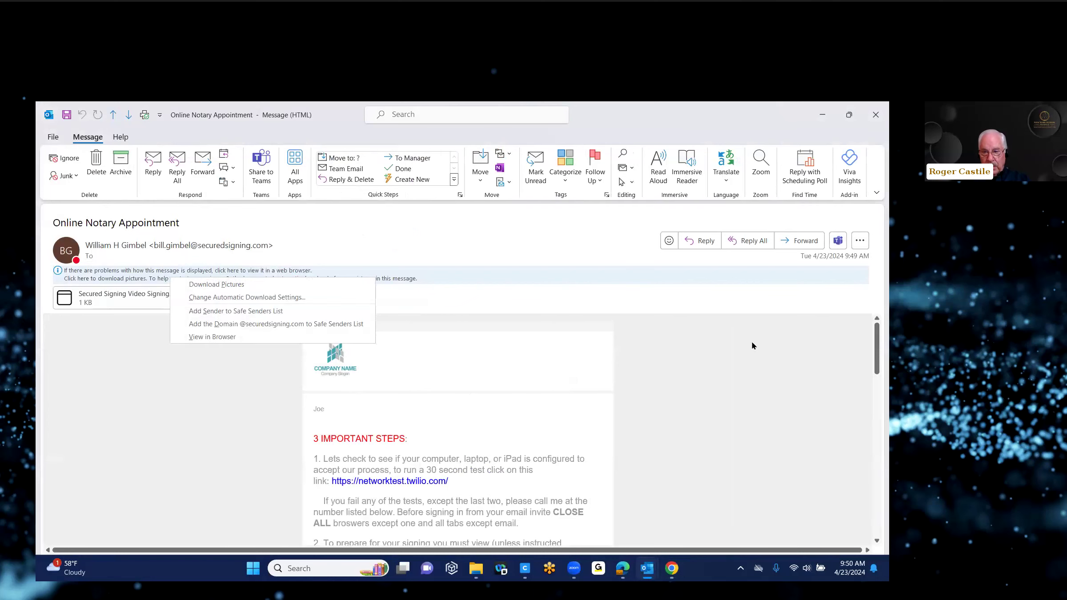
click(877, 343)
drag(876, 342, 877, 369)
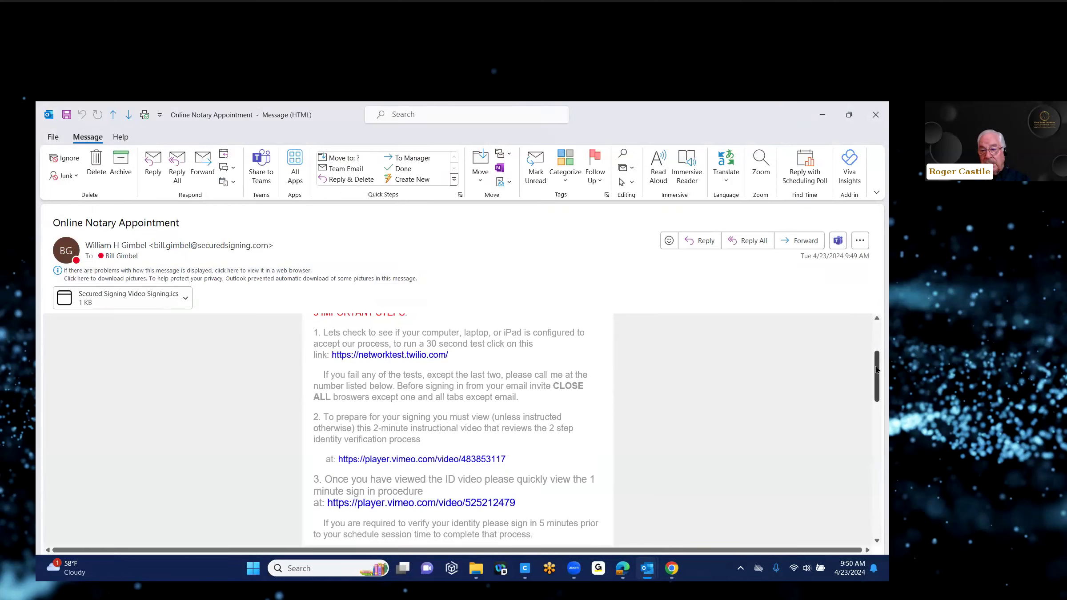
drag(877, 370, 877, 387)
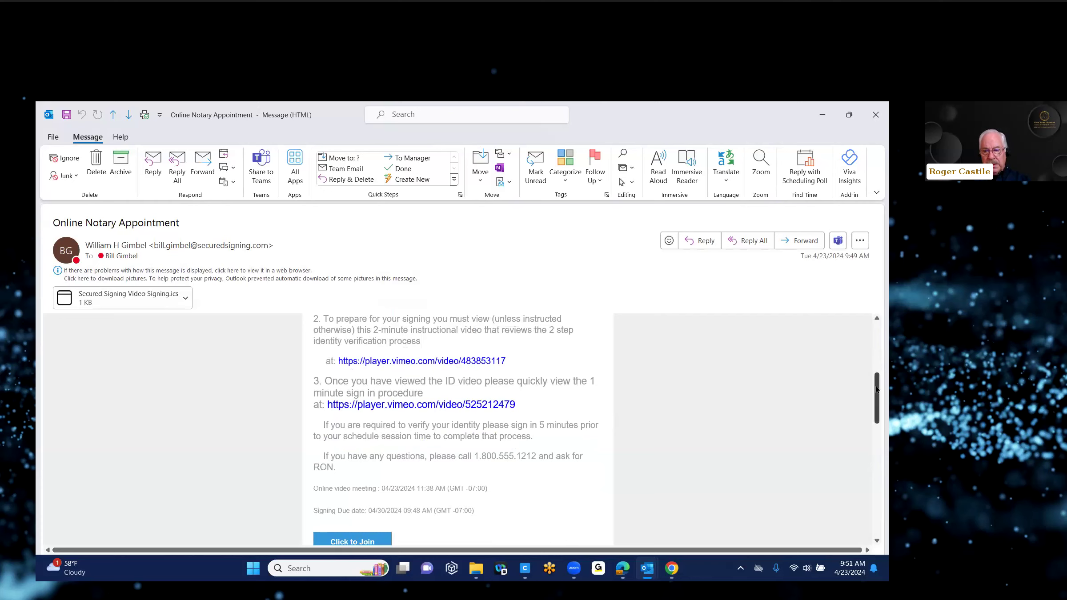
drag(876, 384, 877, 418)
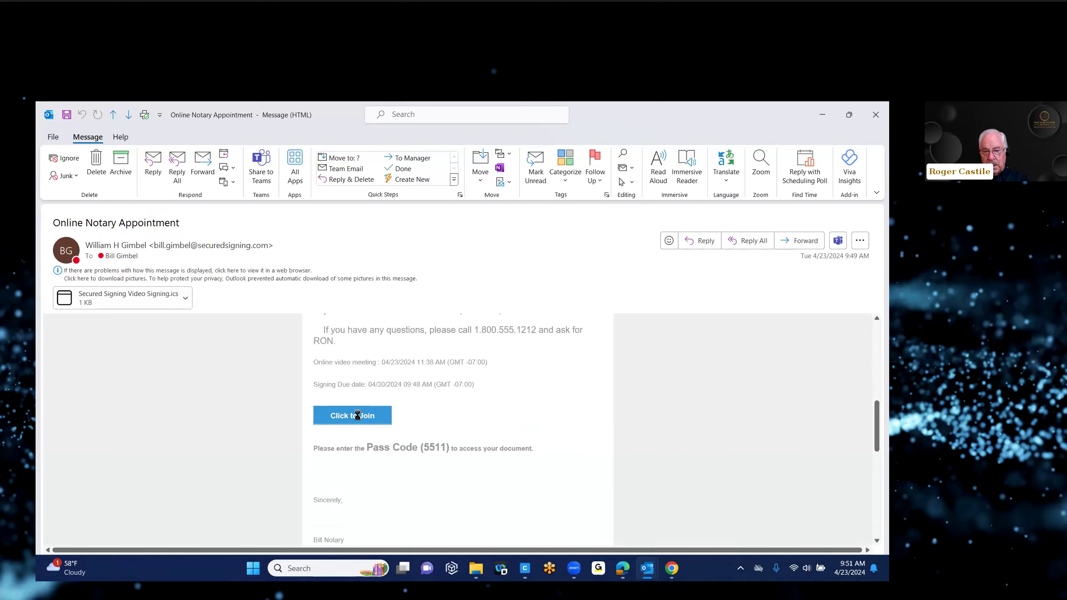
scroll(557, 414, down, 1)
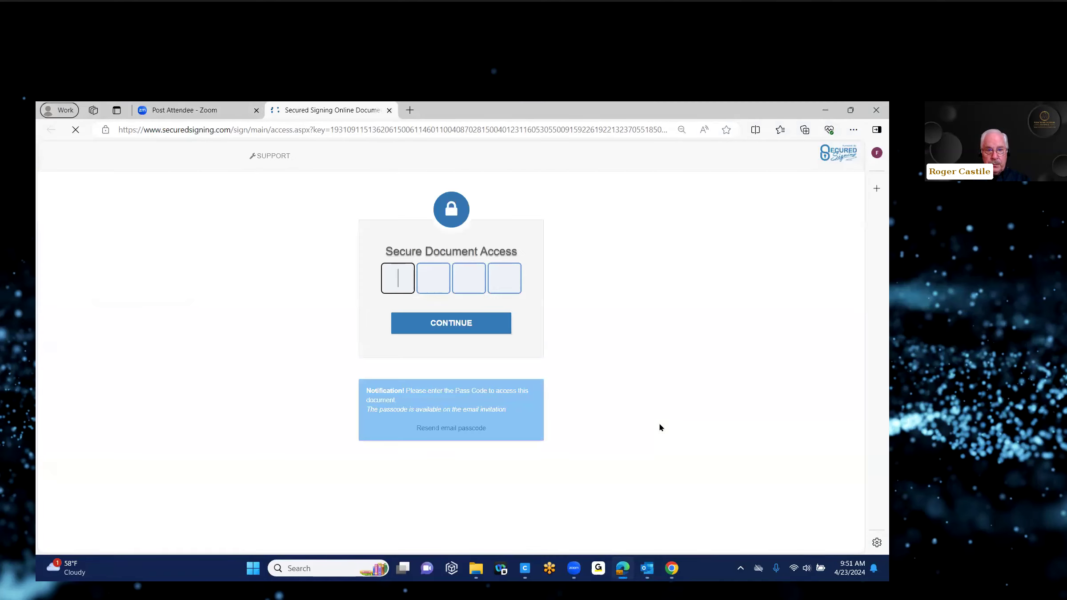
Step: Enter the email's pass code for the POA, fix the wrong second digit, and continue
text(5011)
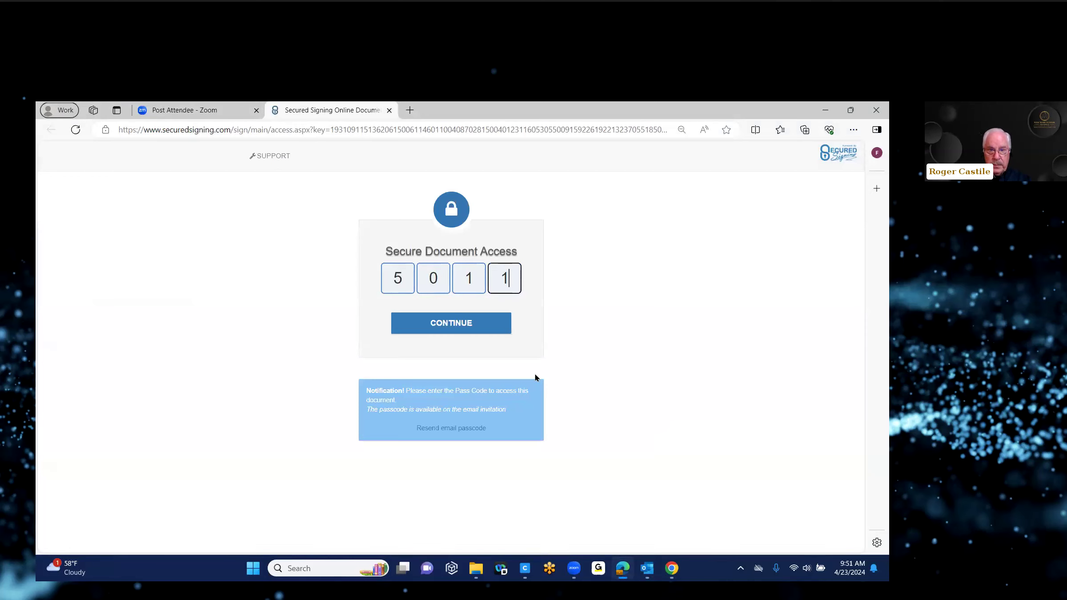
click(442, 320)
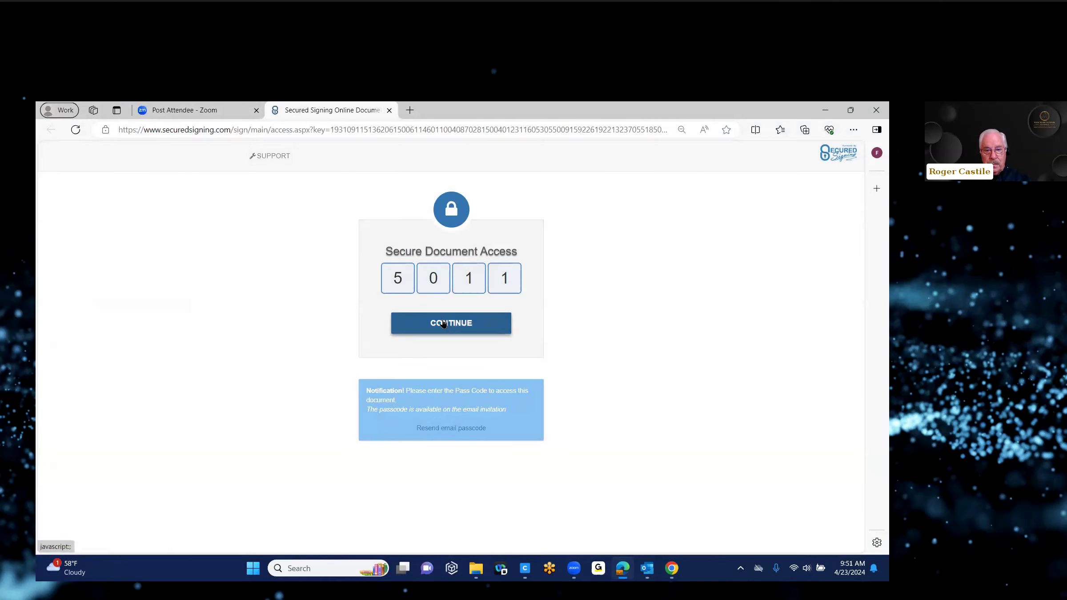
double_click(434, 278)
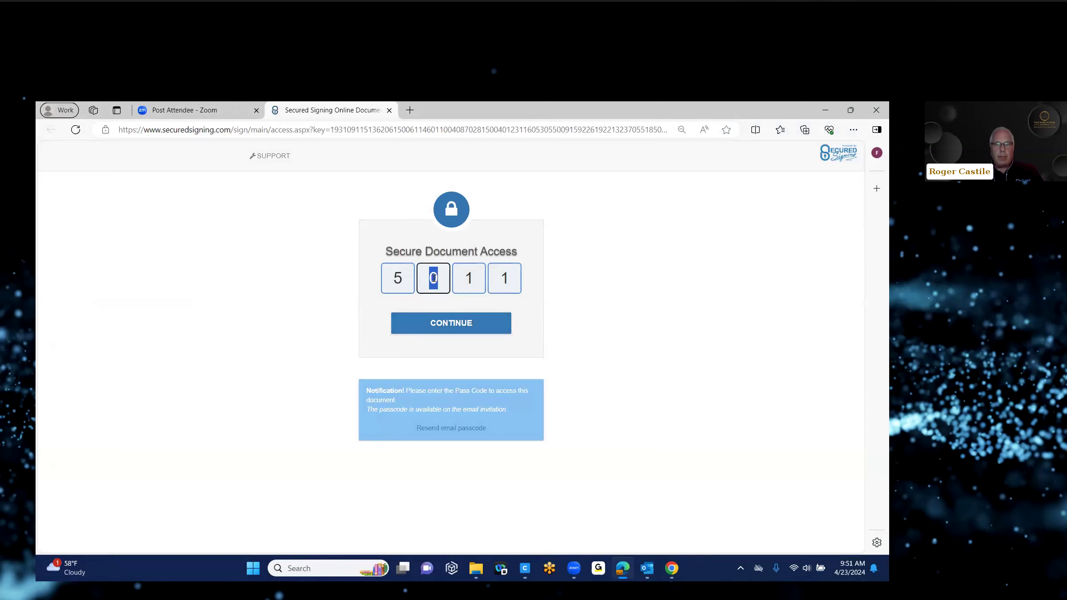
text(5)
click(440, 322)
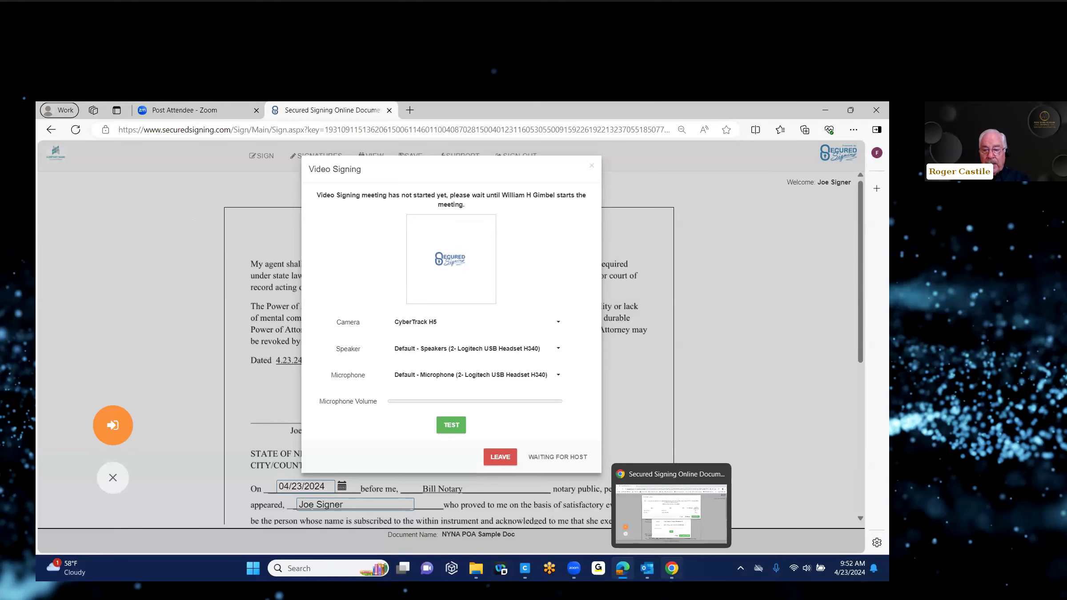
Step: In the notary's window, start the video signing meeting ahead of its scheduled time
click(671, 568)
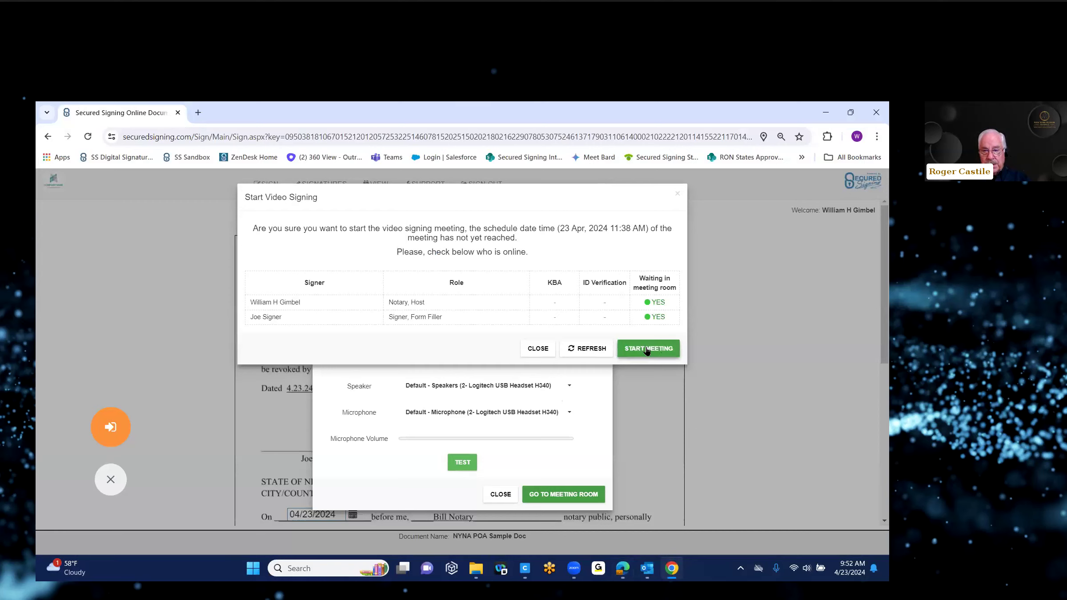
click(646, 348)
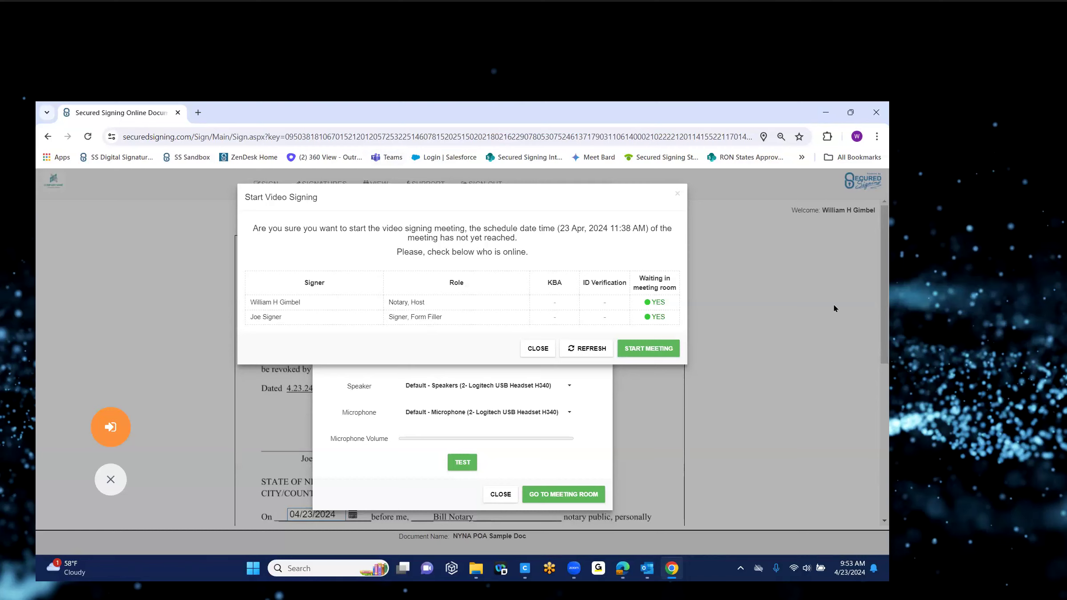
click(646, 352)
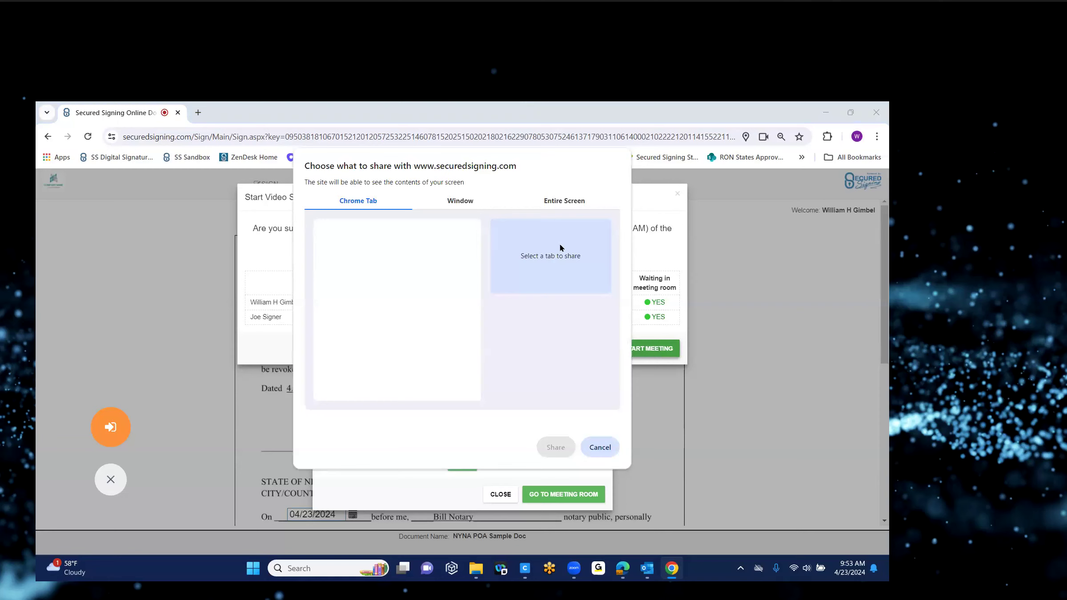
Step: Compare the Window and Entire Screen share options, then share the notary's entire screen
click(460, 203)
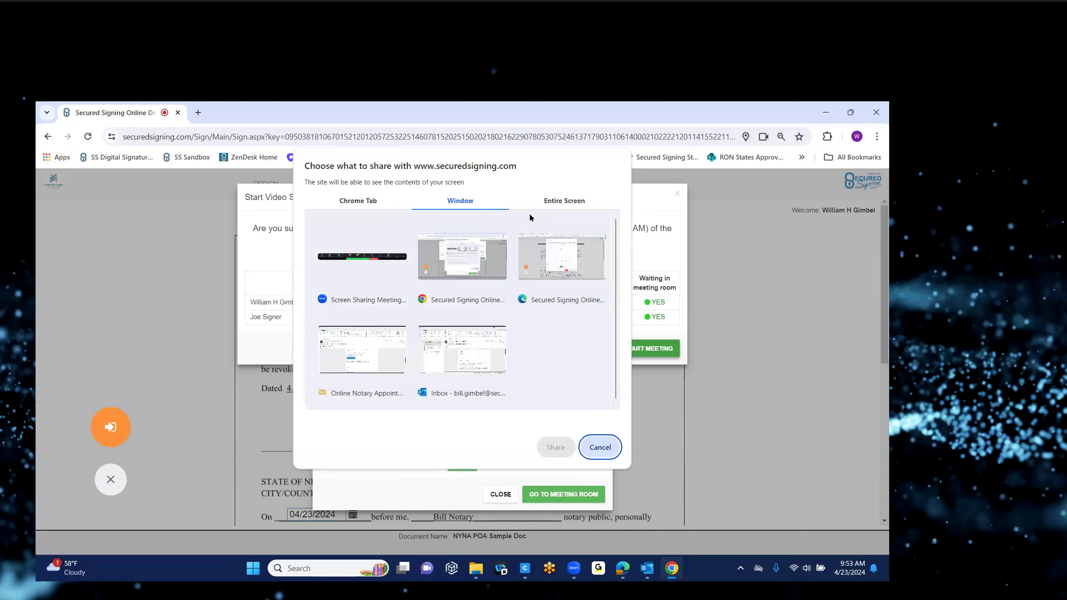
click(562, 203)
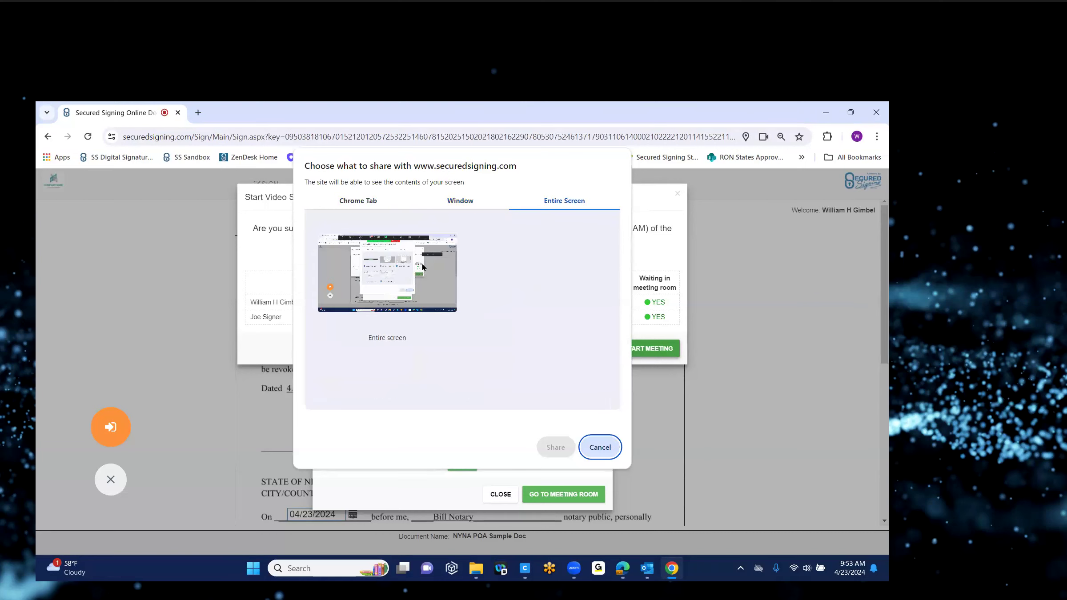
click(456, 204)
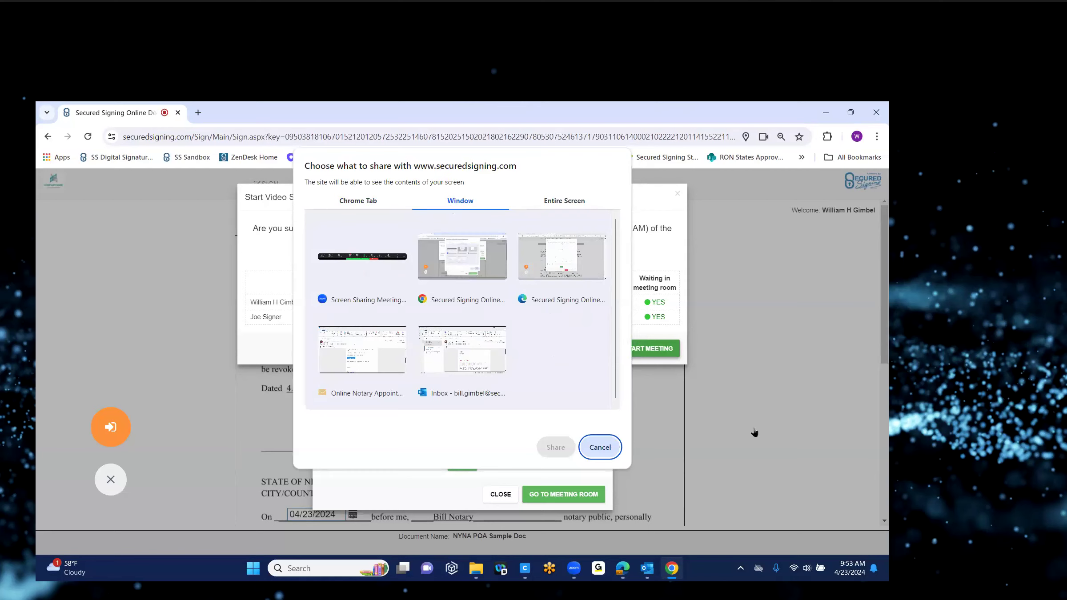
click(563, 203)
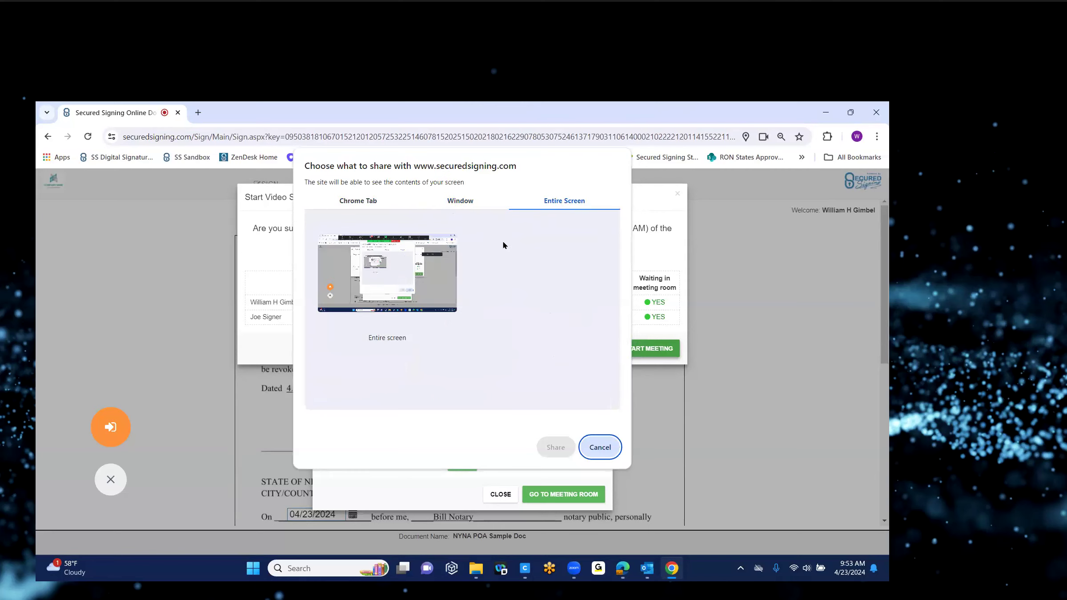
click(375, 276)
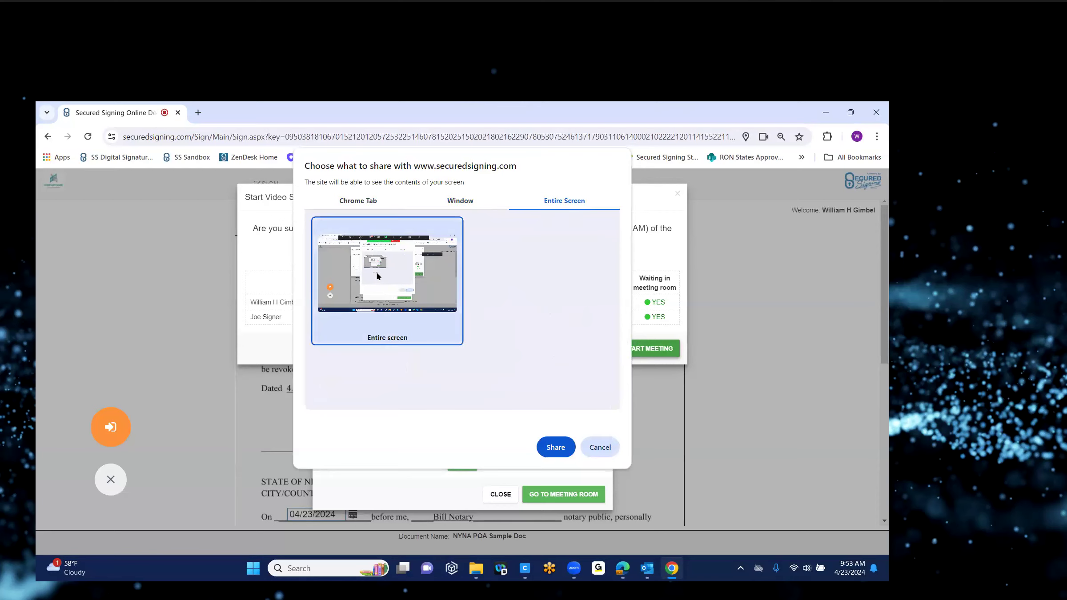
click(556, 447)
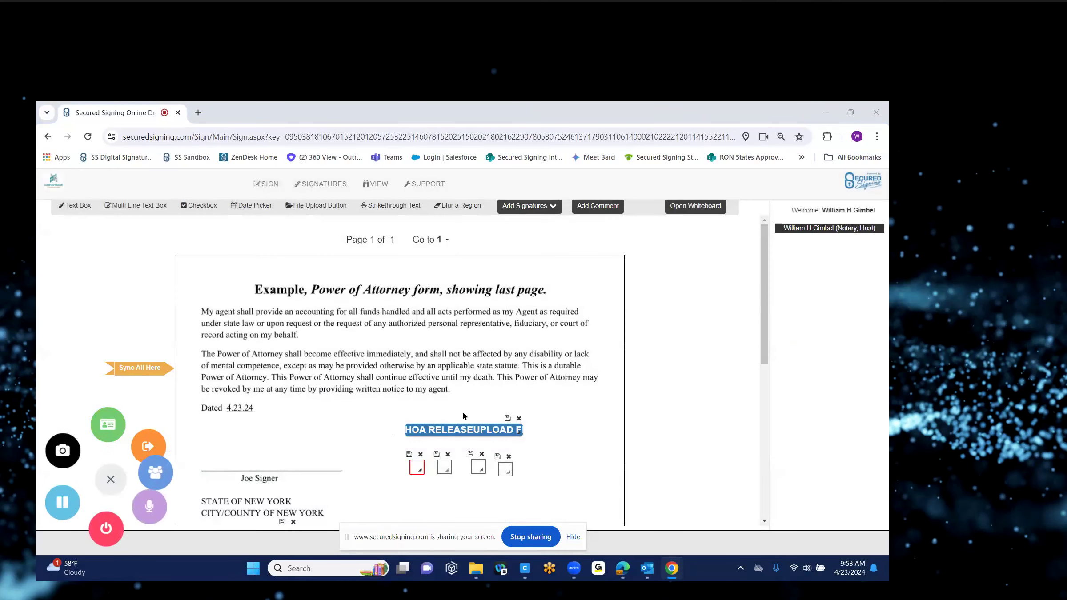
Step: Mute the notary's microphone, join the signer to the meeting, and mute the signer's mic
click(129, 521)
click(623, 568)
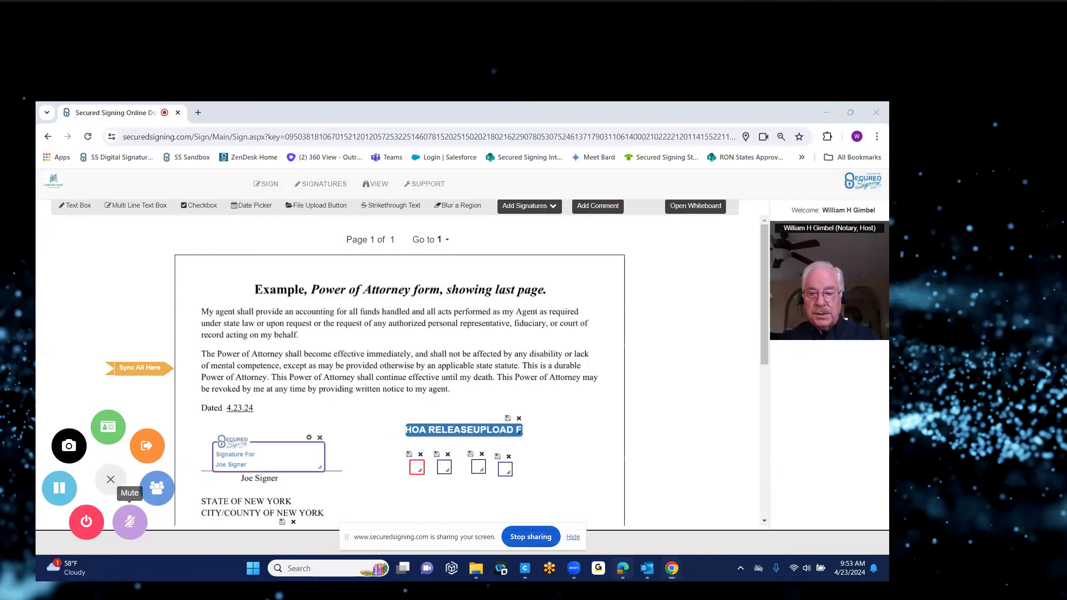
click(580, 448)
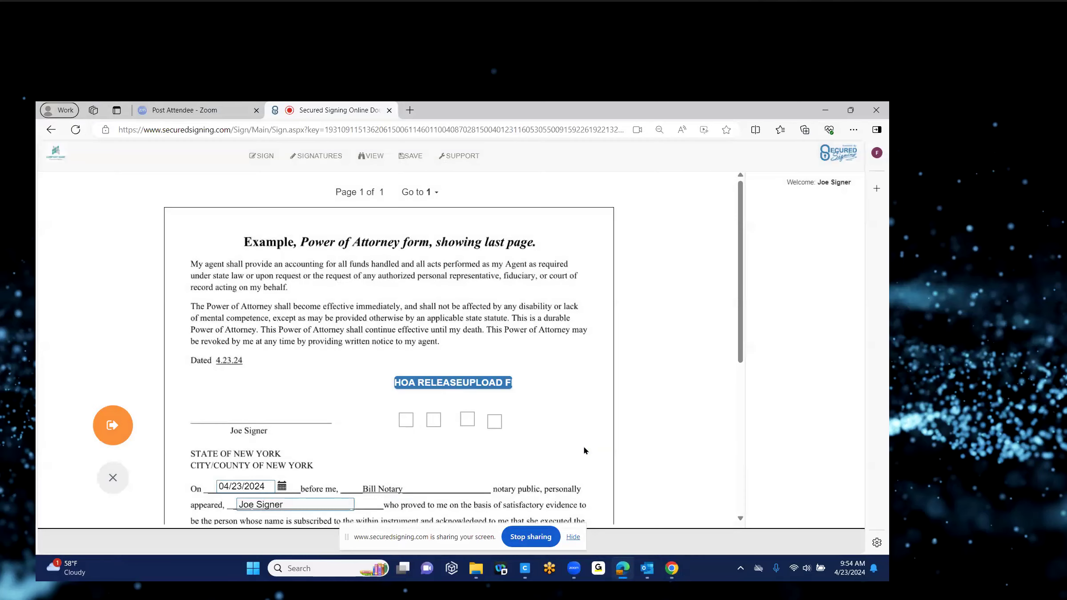
click(155, 515)
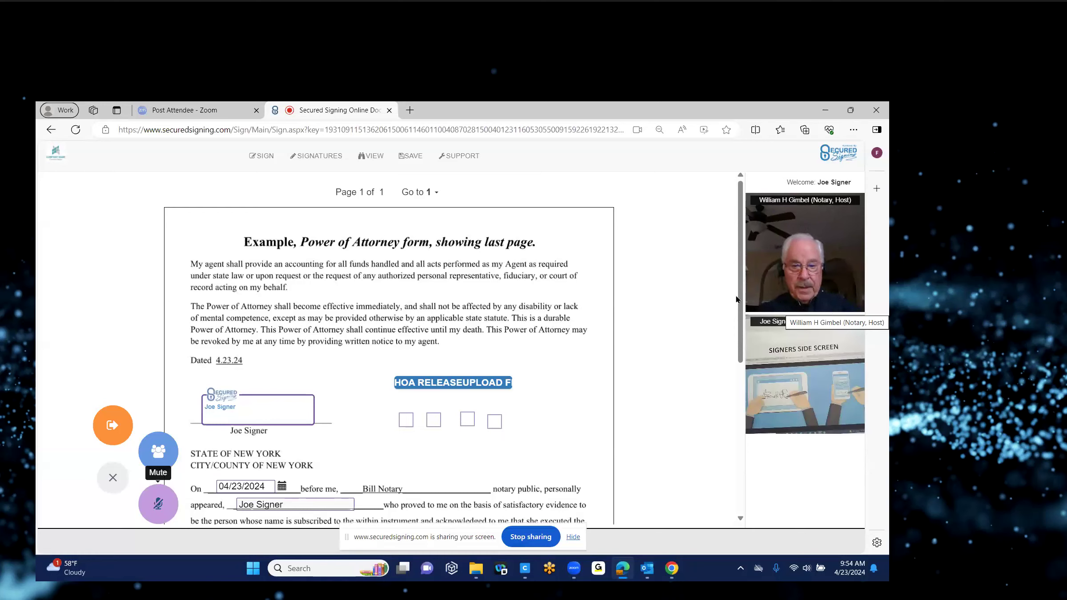
Step: Check the Video Participants list from the signer's side, then return to the notary's window
click(156, 452)
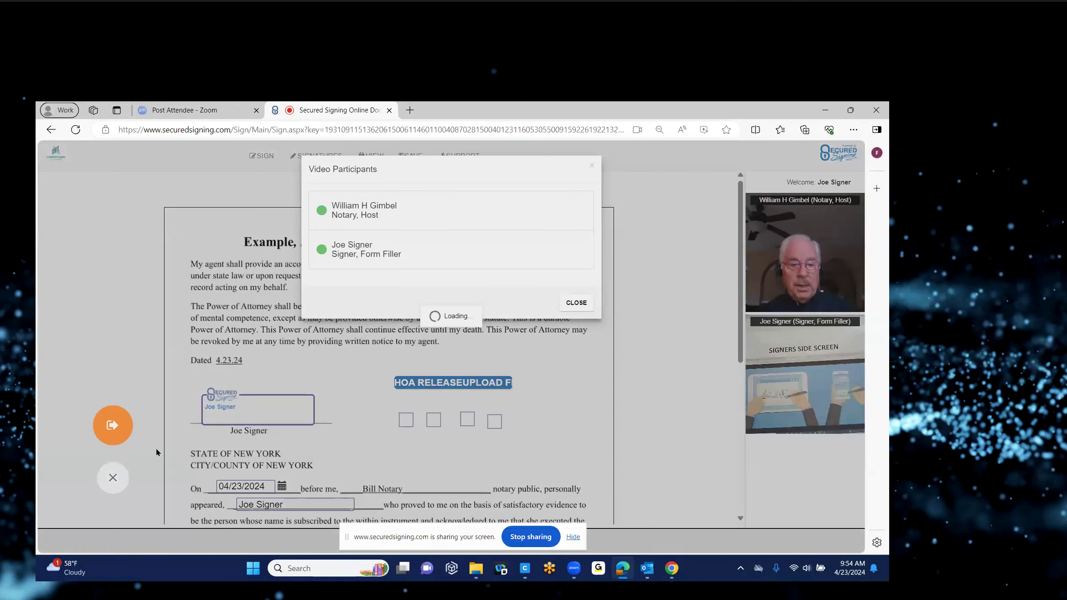
click(577, 304)
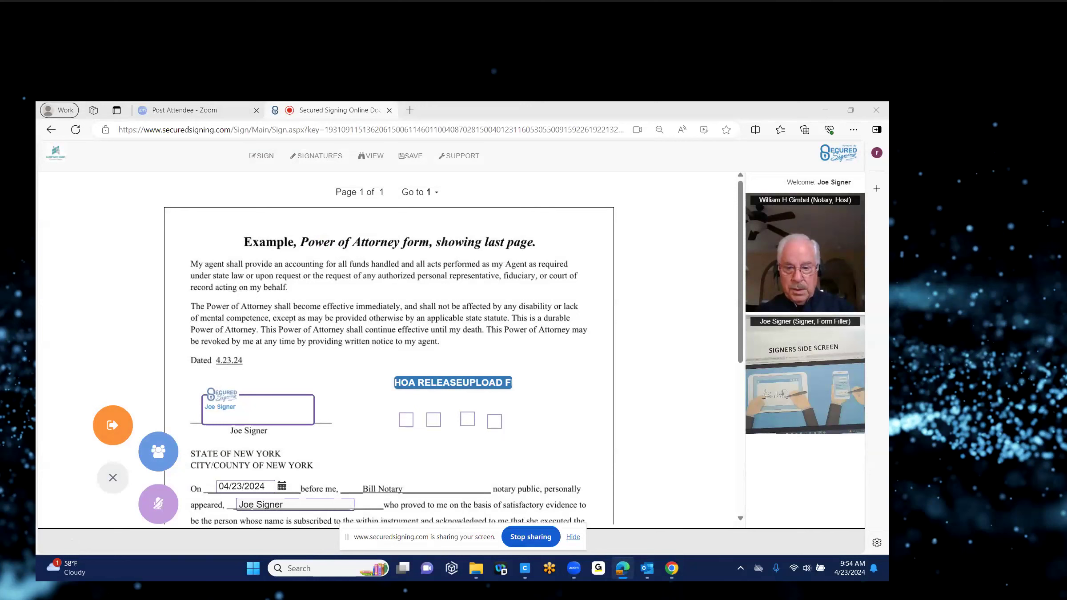
mouse_move(648, 568)
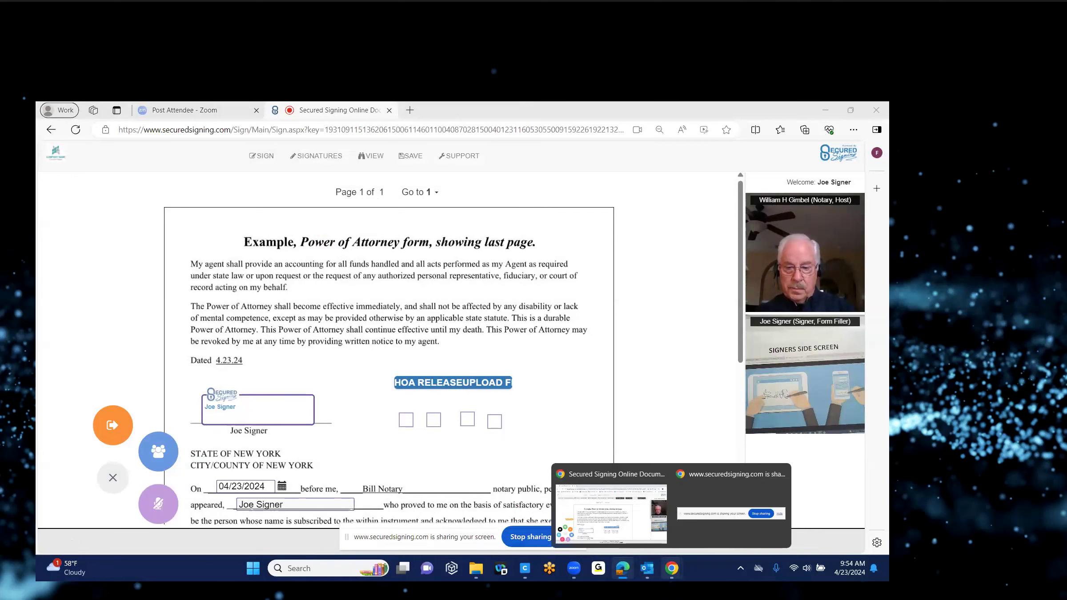
click(582, 518)
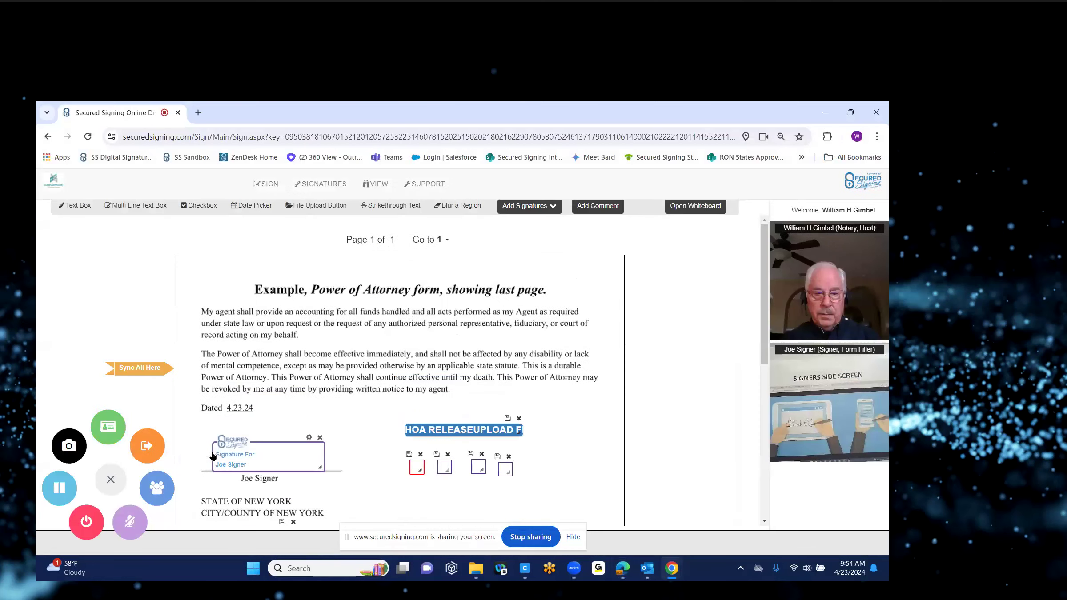
Step: Enable filling, signing and screen share for the signer from Video Participants, hiding the sharing notice
click(156, 482)
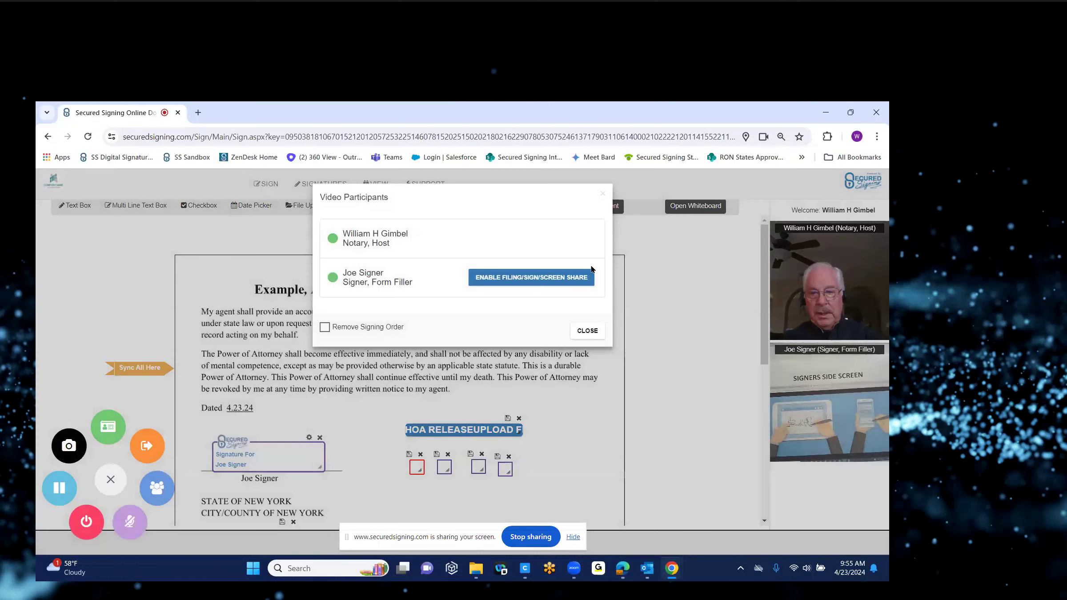
drag(592, 267, 626, 296)
click(540, 278)
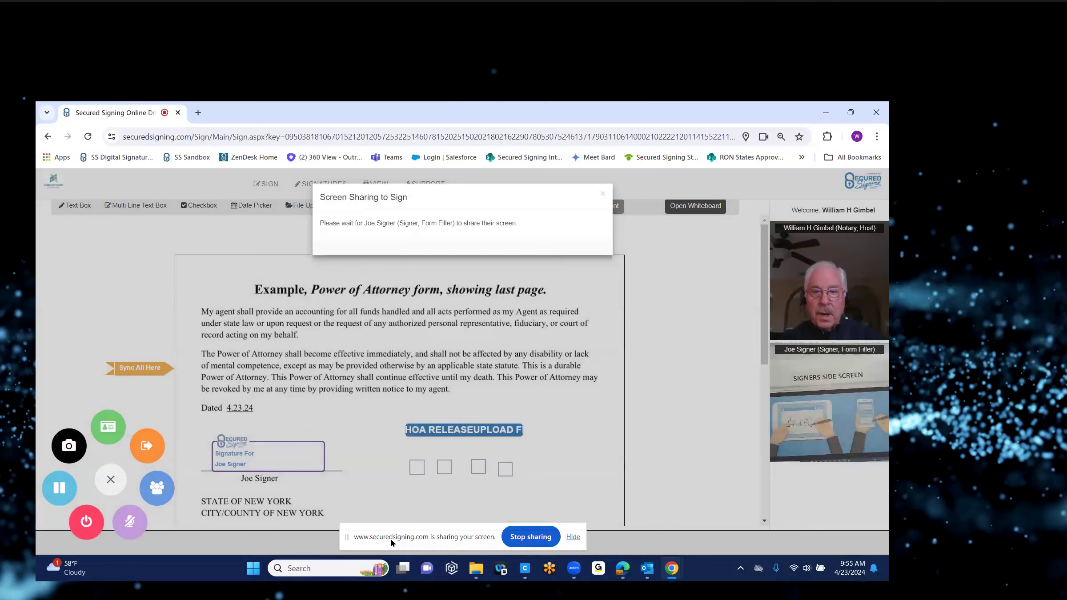
click(575, 538)
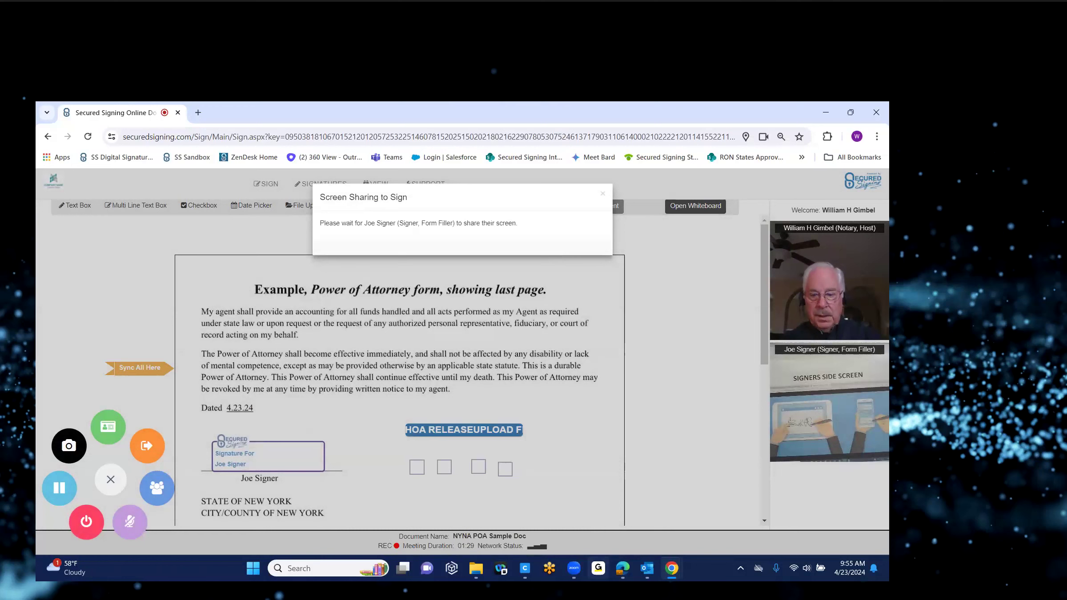
mouse_move(648, 568)
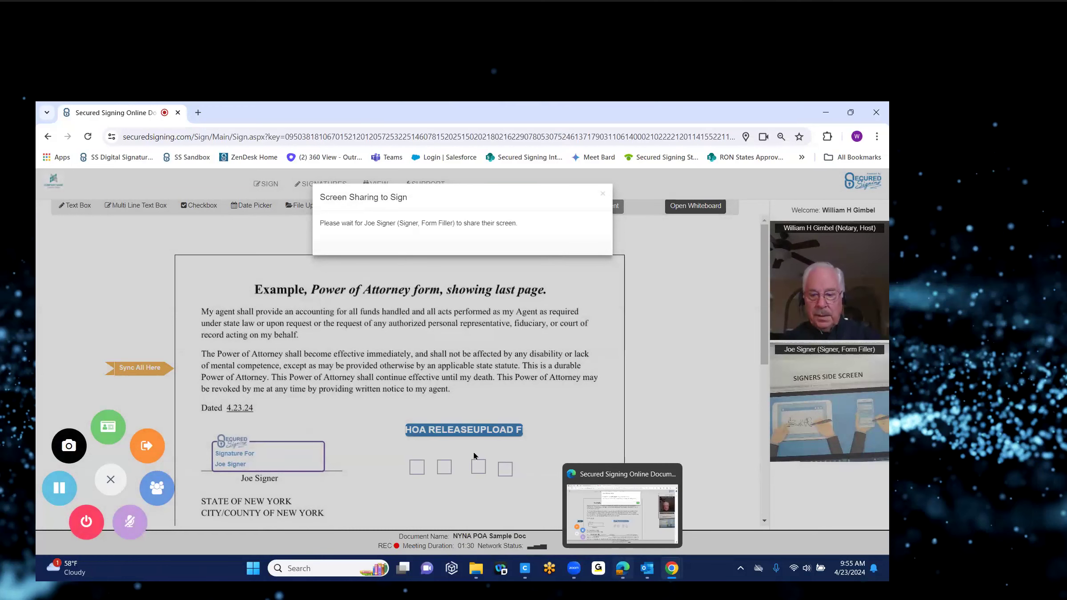
click(622, 569)
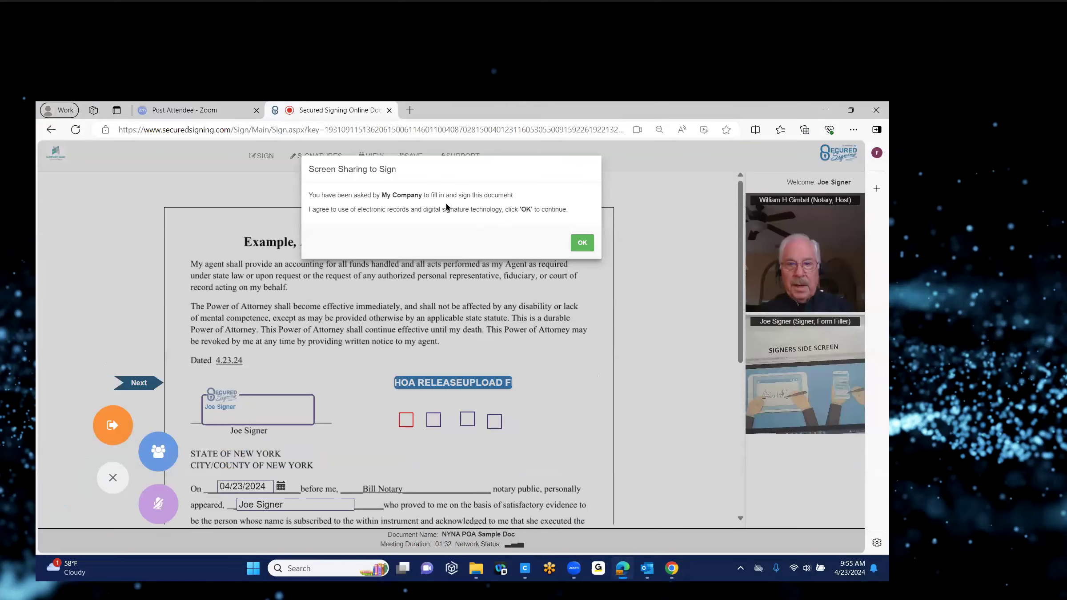
Step: As the signer, agree to electronic signing, share the entire screen, and accept the consent prompt
click(582, 246)
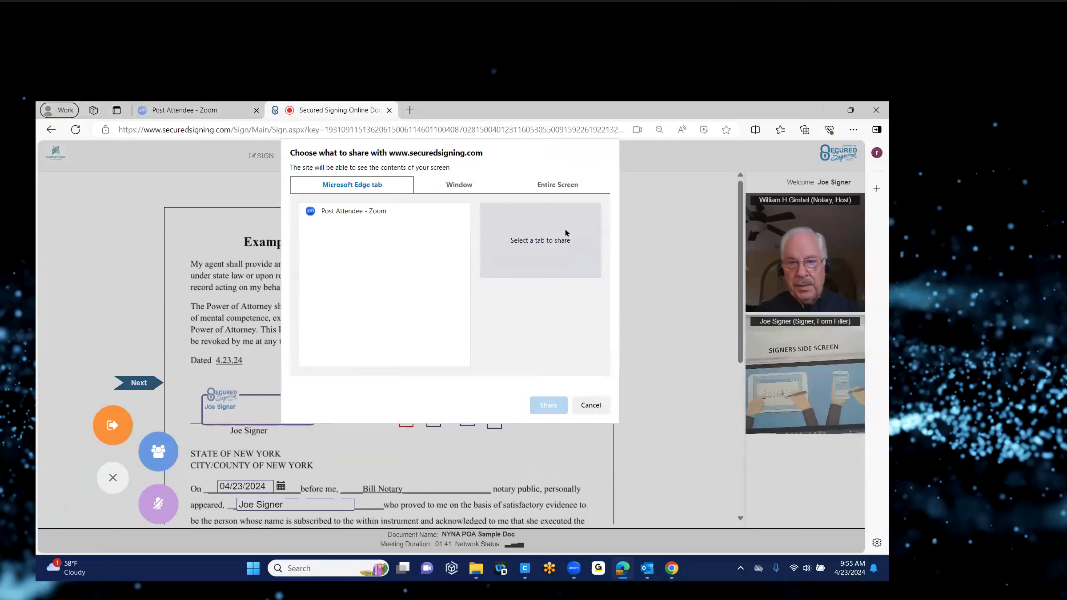
click(555, 186)
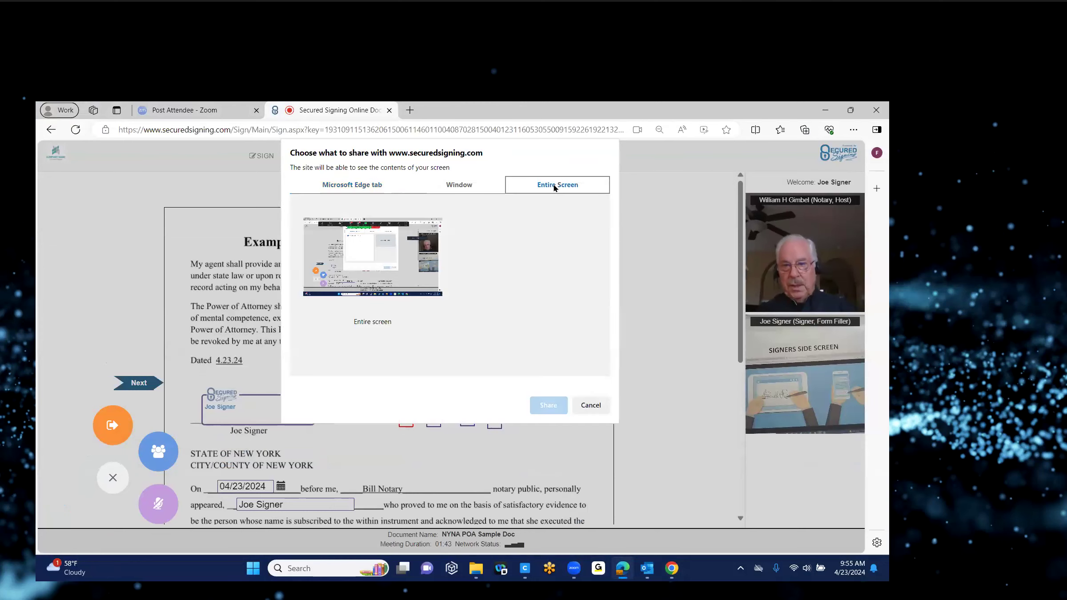
click(430, 300)
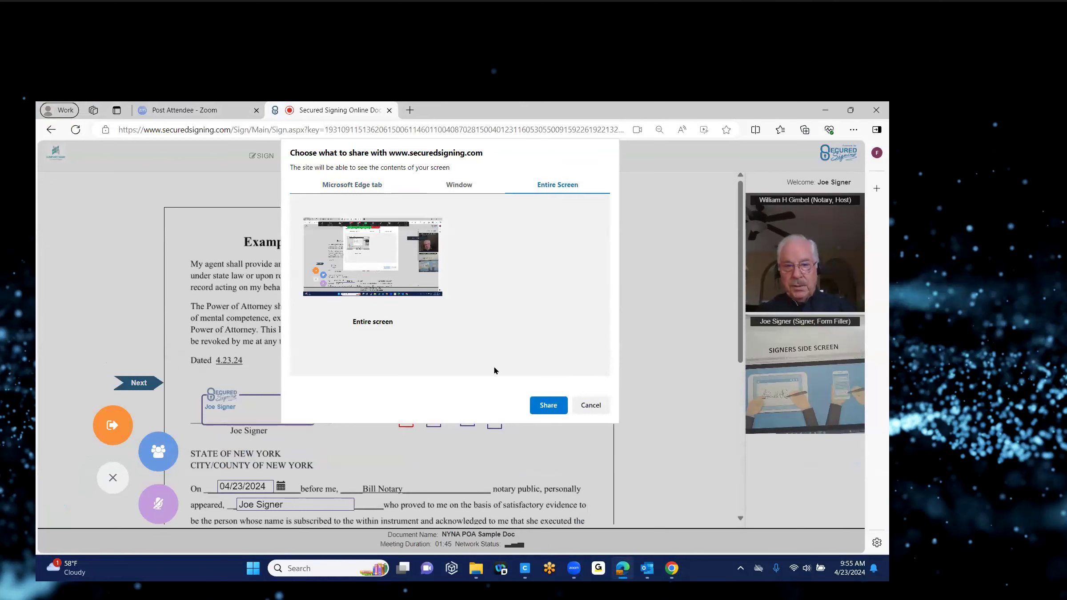
click(552, 408)
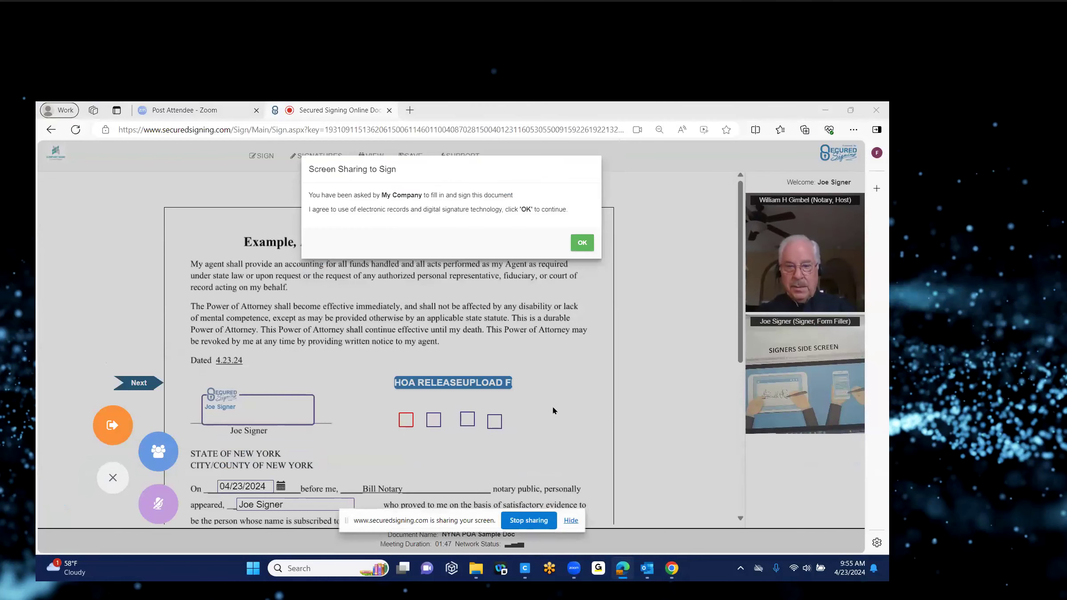
click(570, 520)
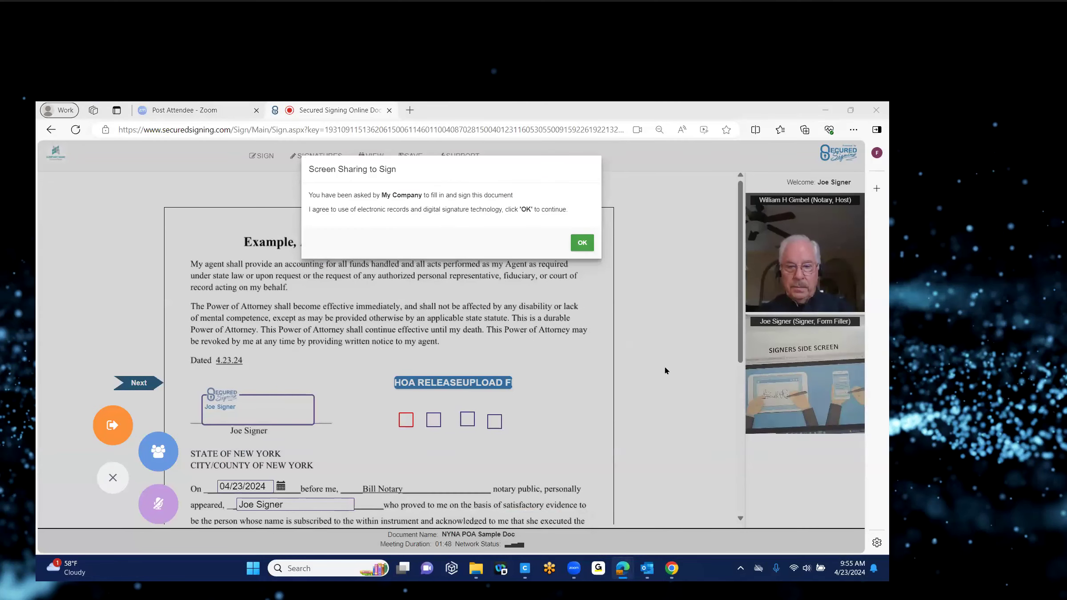
click(655, 349)
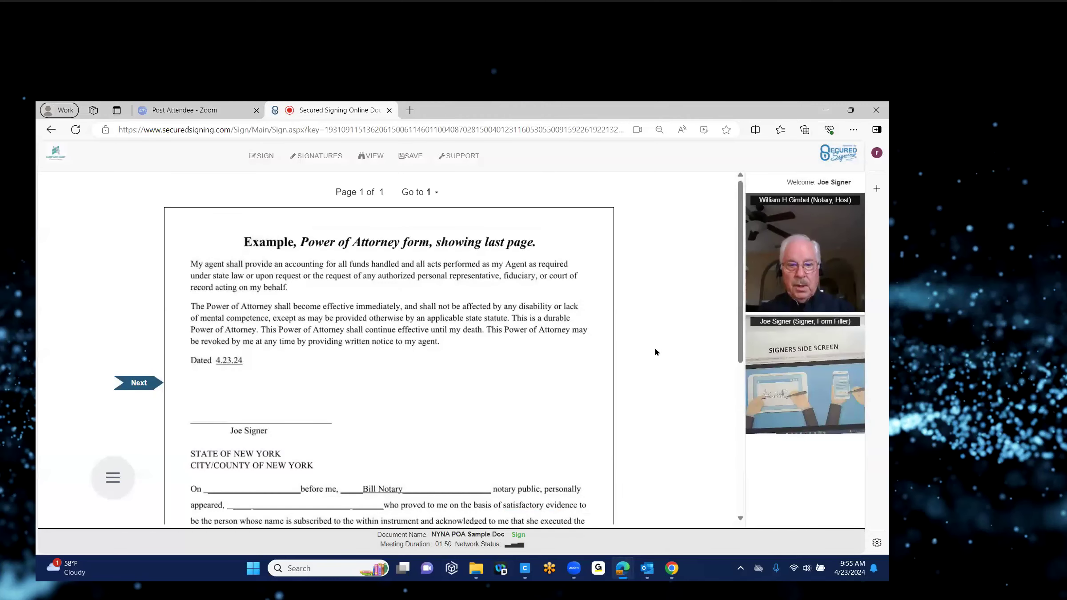
Step: Tick the first and fourth checkboxes on the POA, then choose Check Again to review before signing
scroll(390, 353, down, 3)
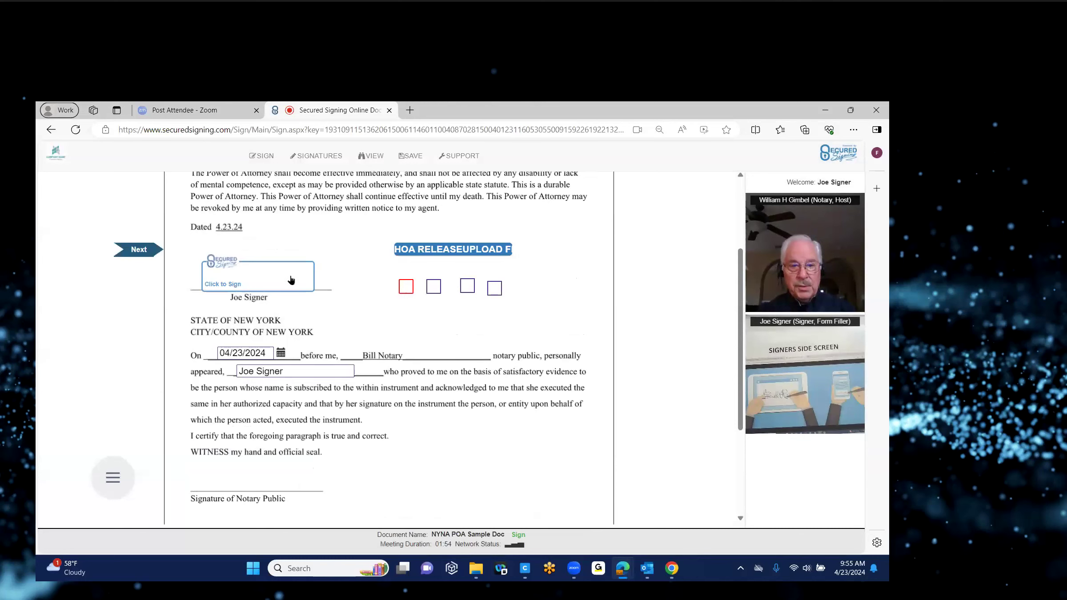
click(290, 278)
scroll(664, 367, down, 1)
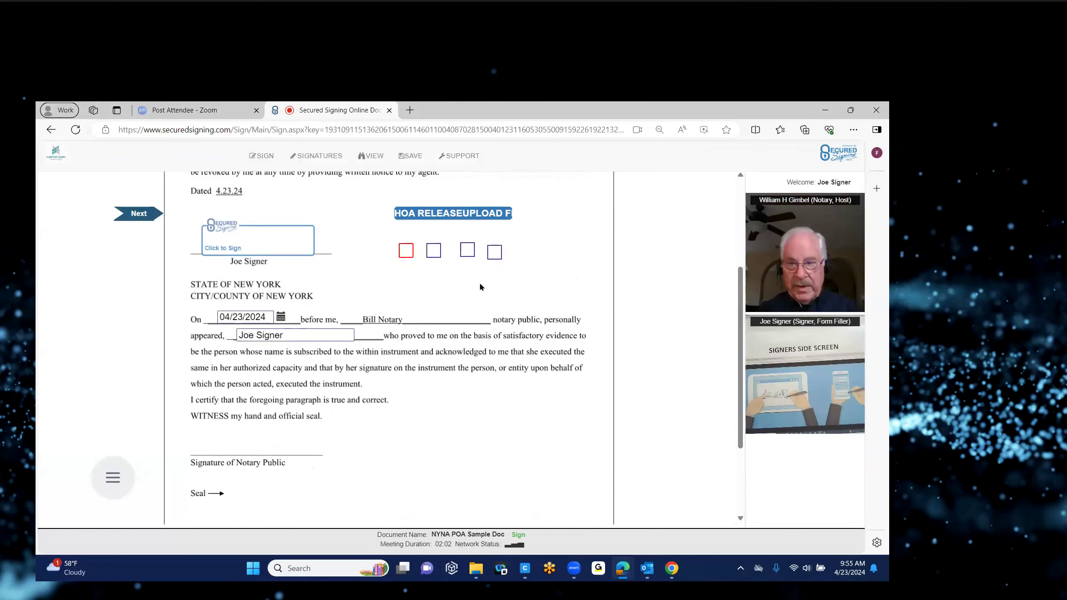
click(403, 252)
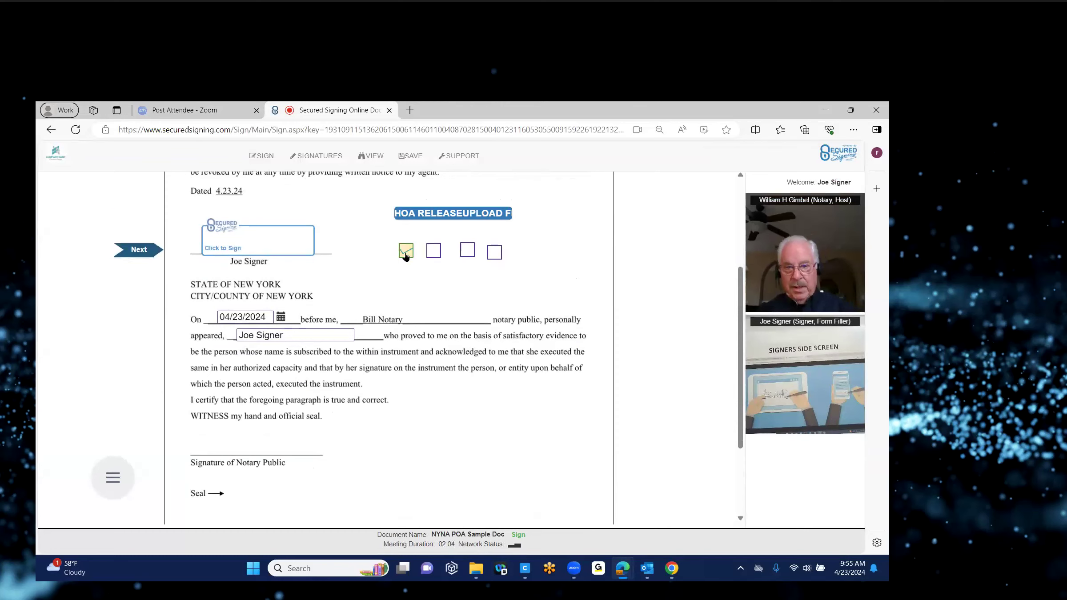
click(491, 249)
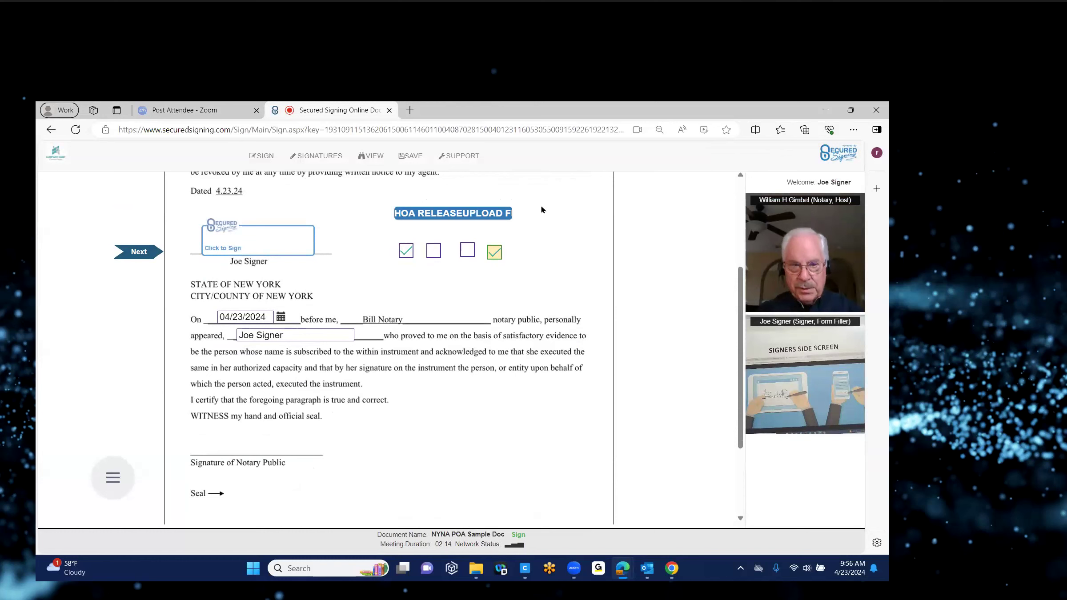
click(285, 231)
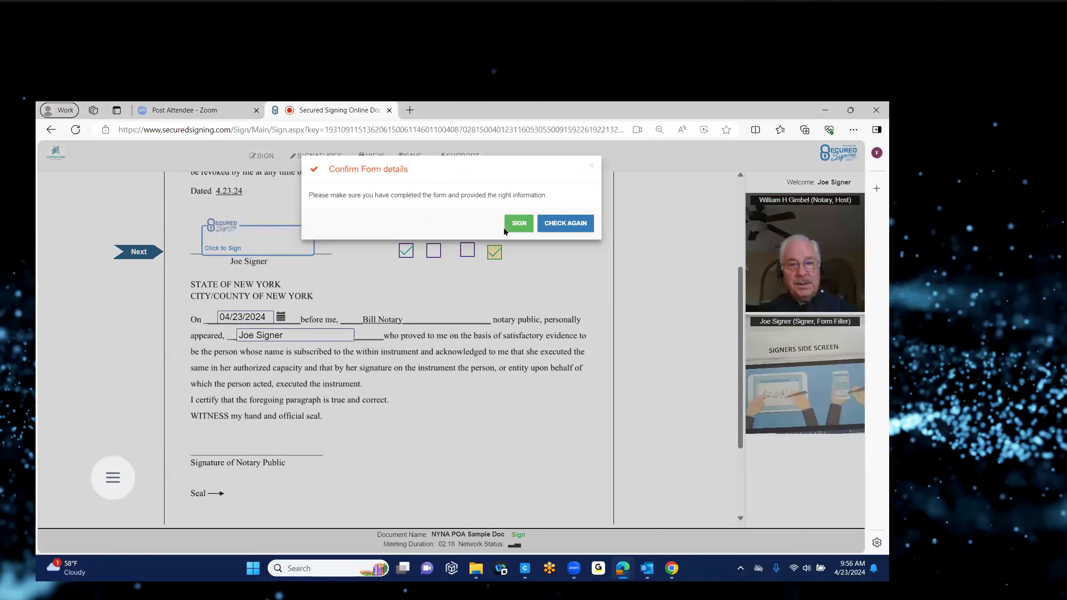
click(561, 235)
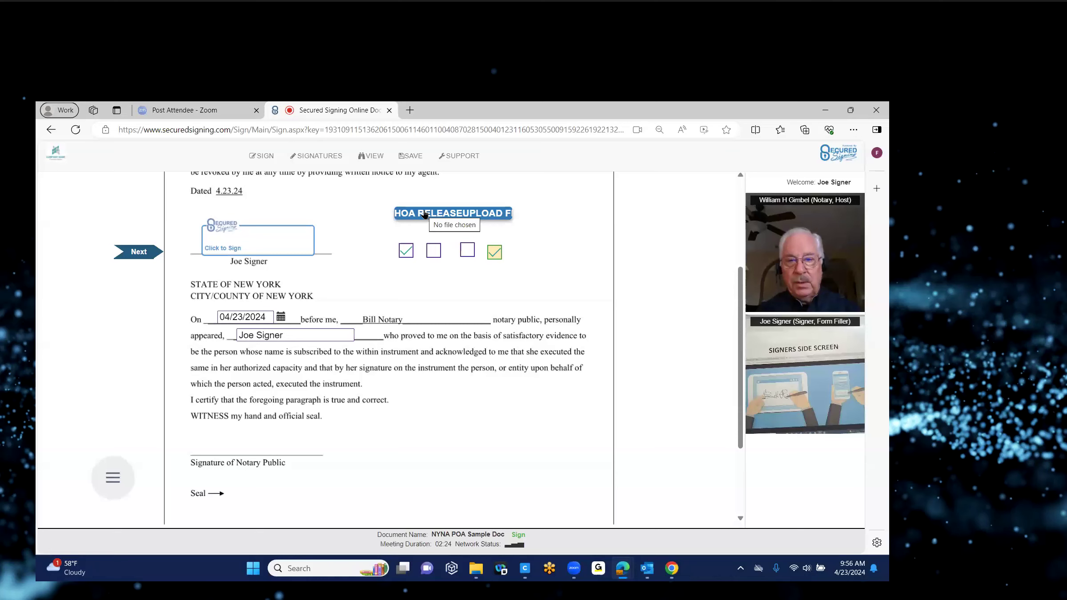
Step: Skip the HOA Release upload and sign the signer's signature box, confirming with SIGN
click(282, 239)
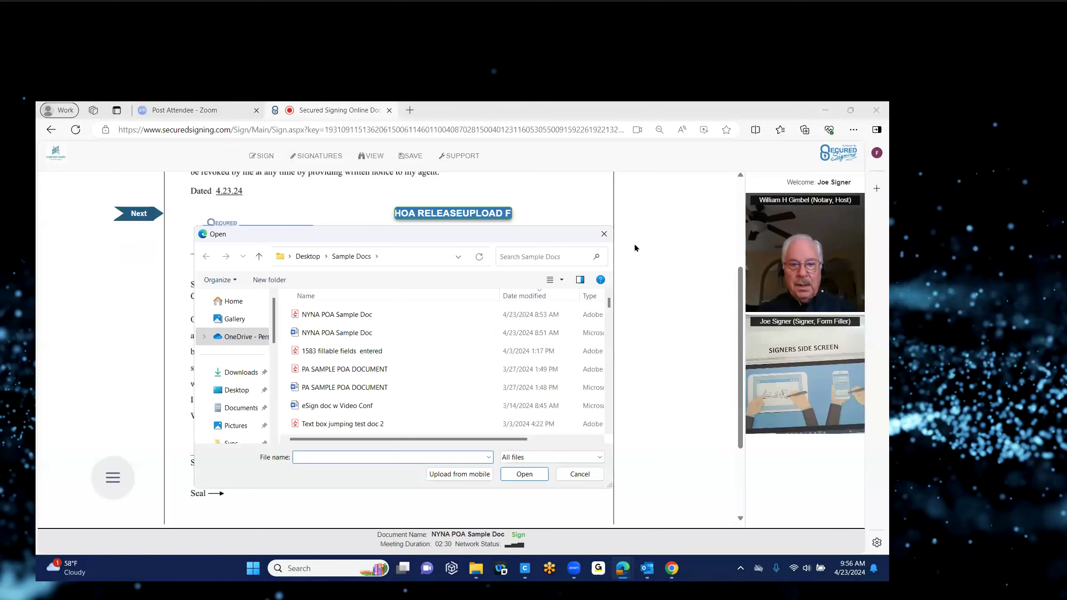
click(602, 234)
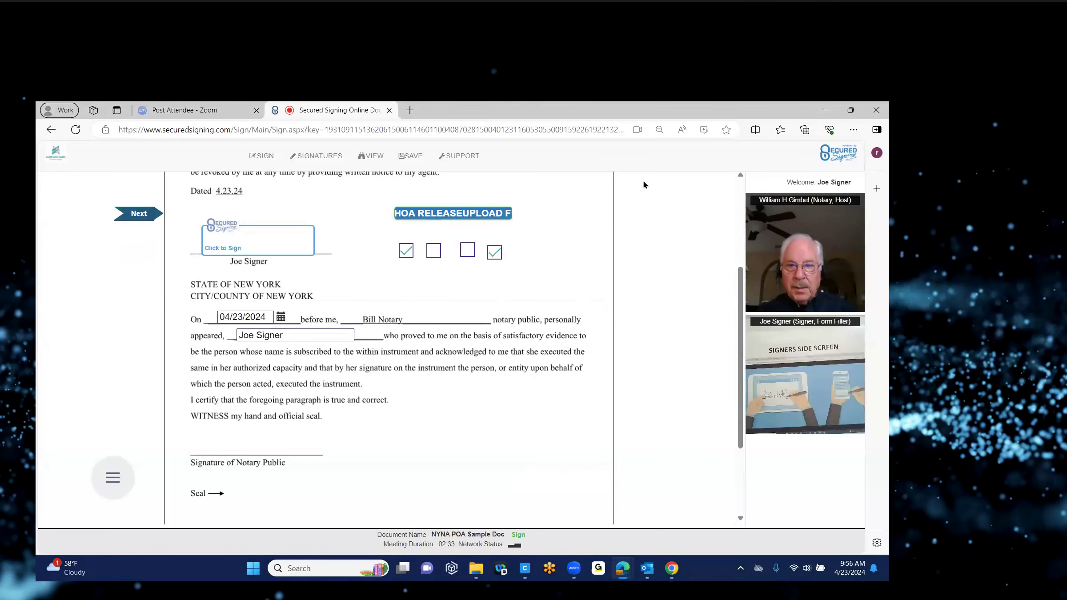
click(281, 236)
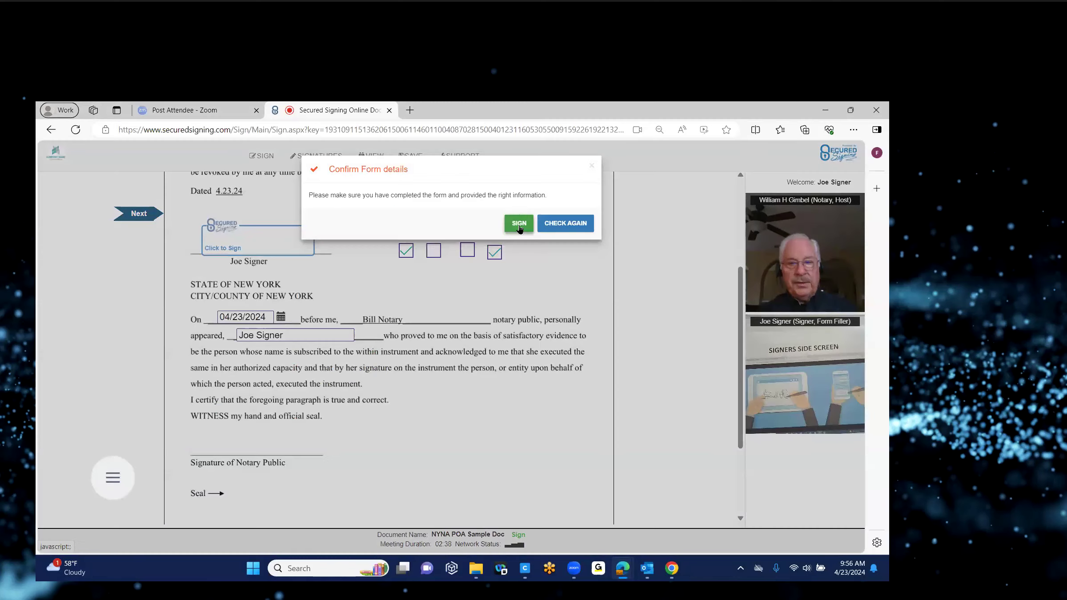
click(519, 224)
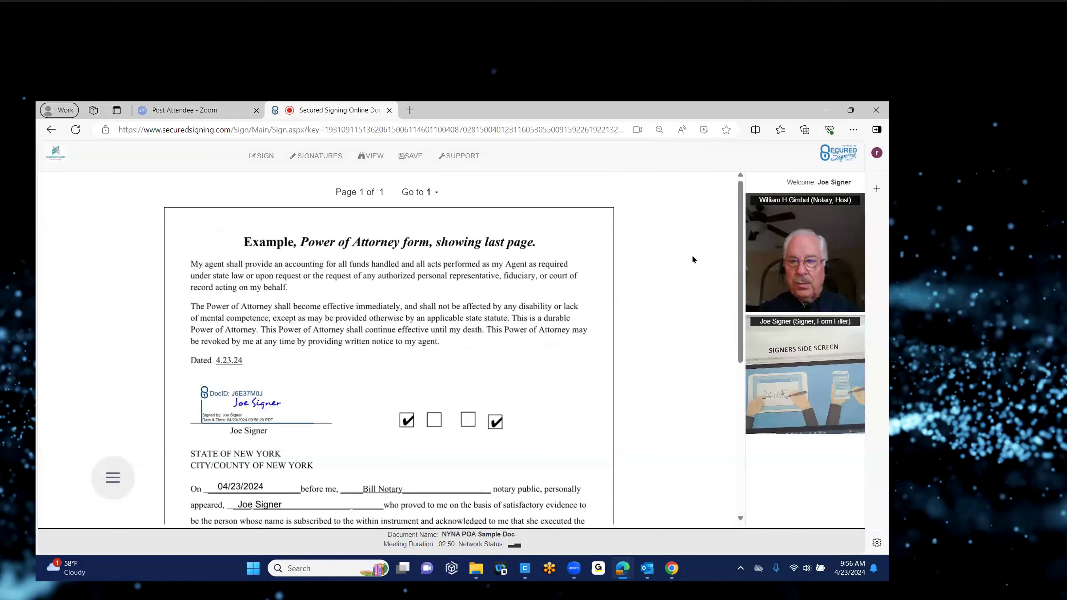
Step: Switch back to the notary's Secured Signing window in Chrome, where the signer now shows as Signed
scroll(740, 307, down, 1)
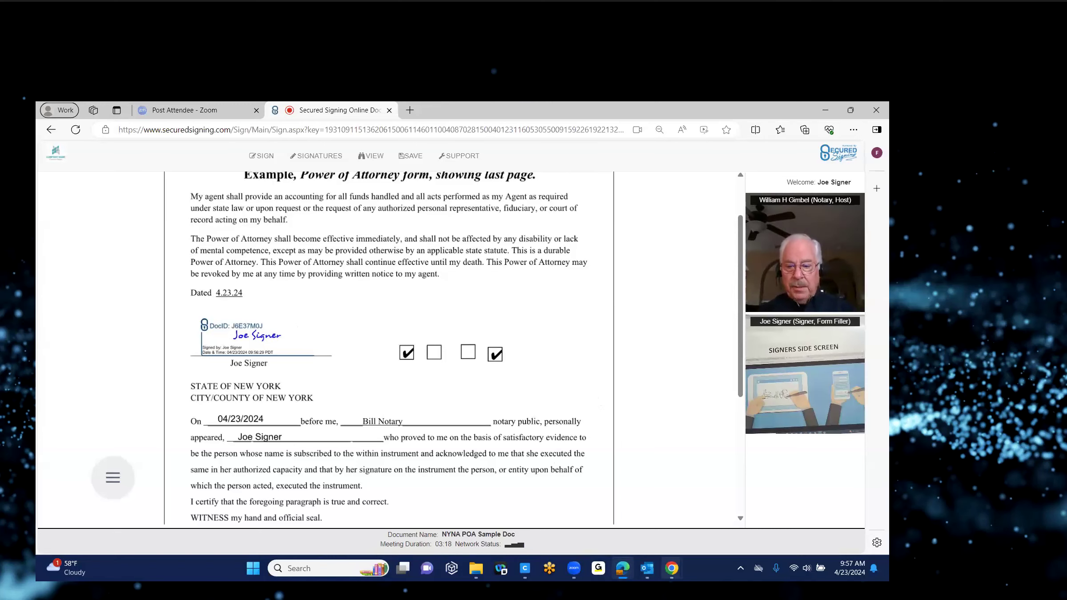
mouse_move(624, 566)
click(621, 538)
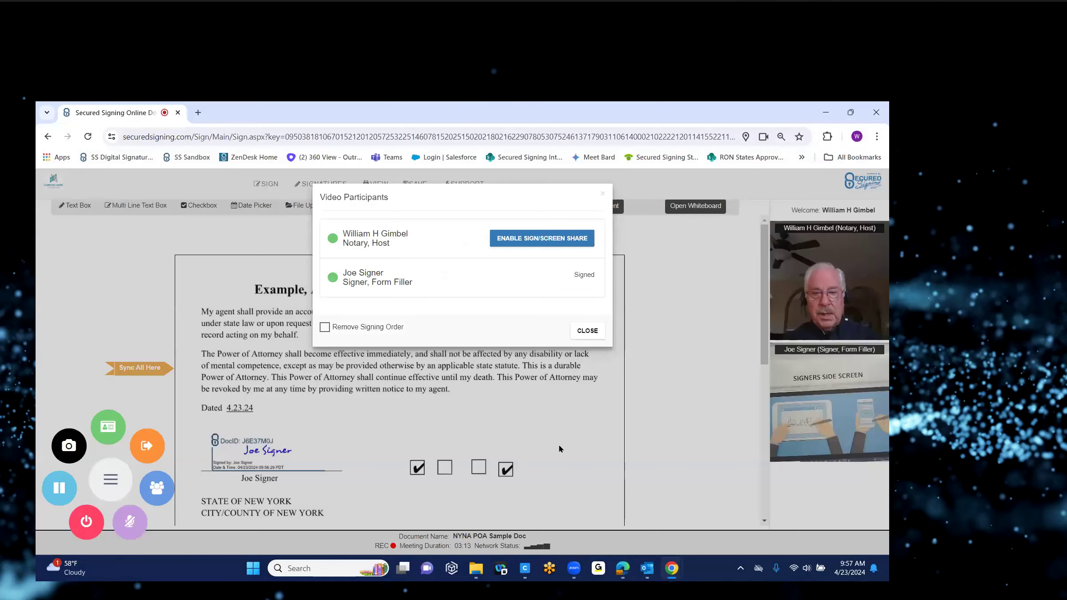
click(587, 331)
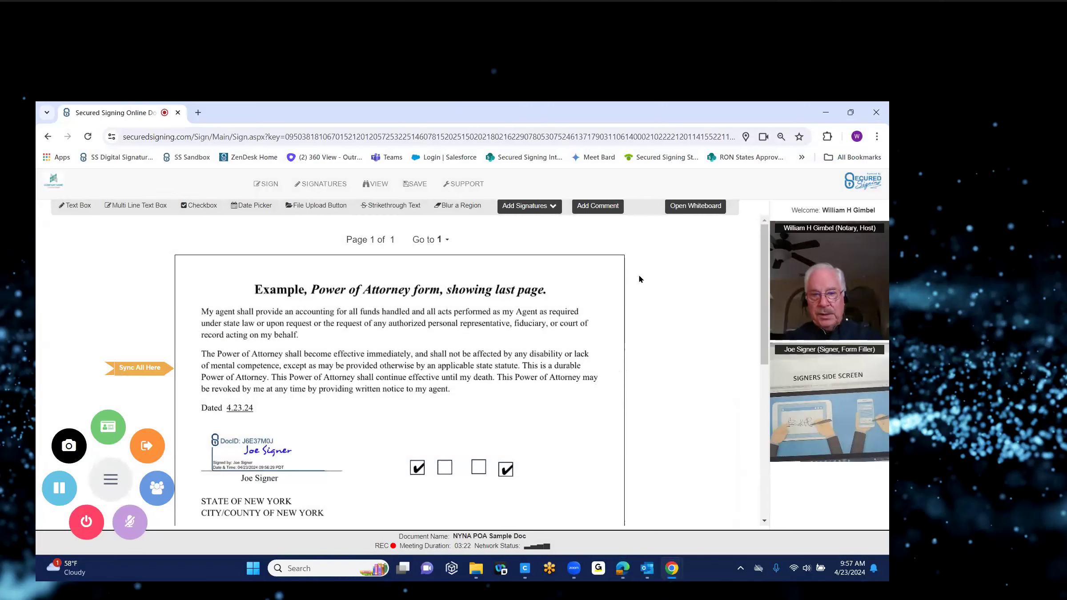
click(553, 210)
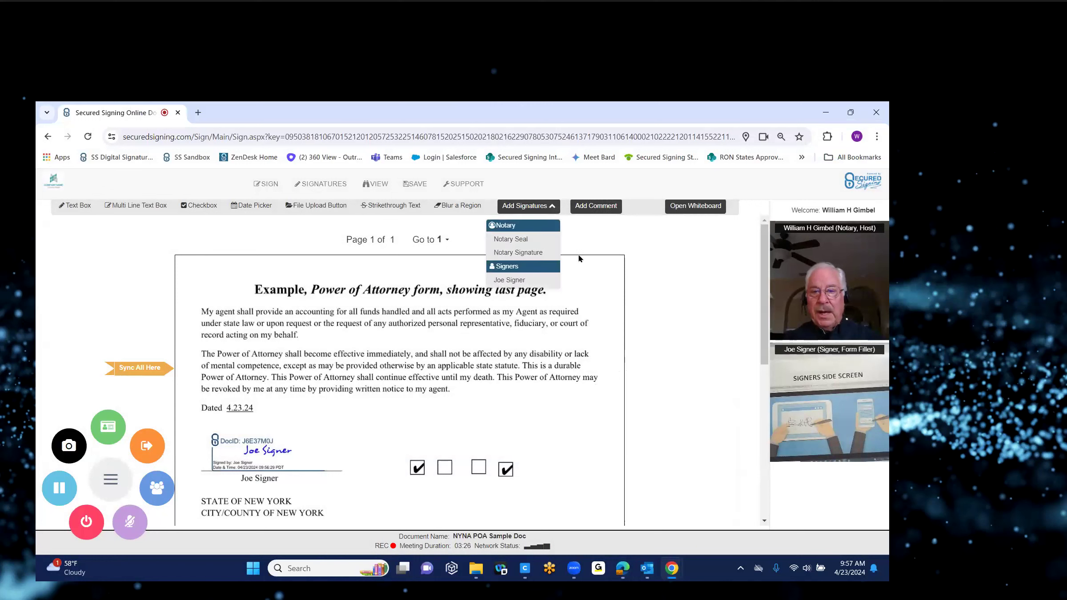
right_click(639, 257)
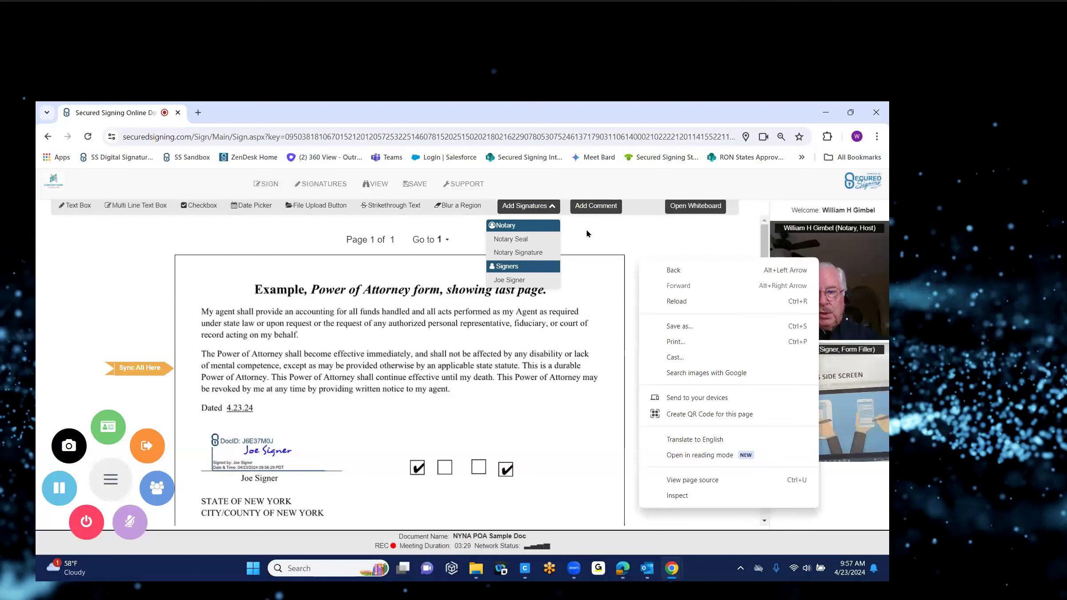
click(591, 216)
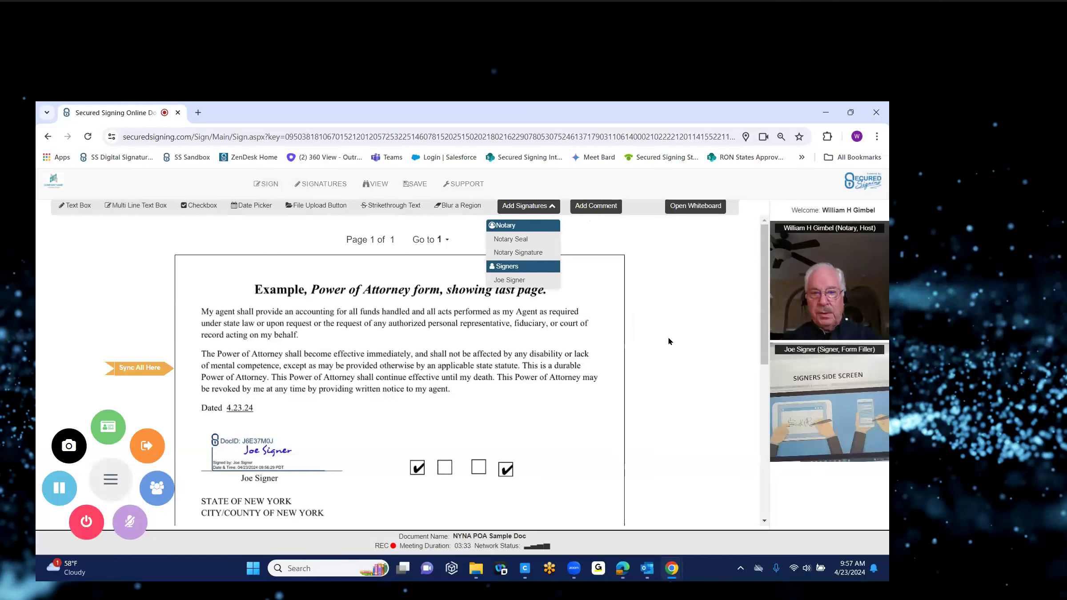
click(186, 207)
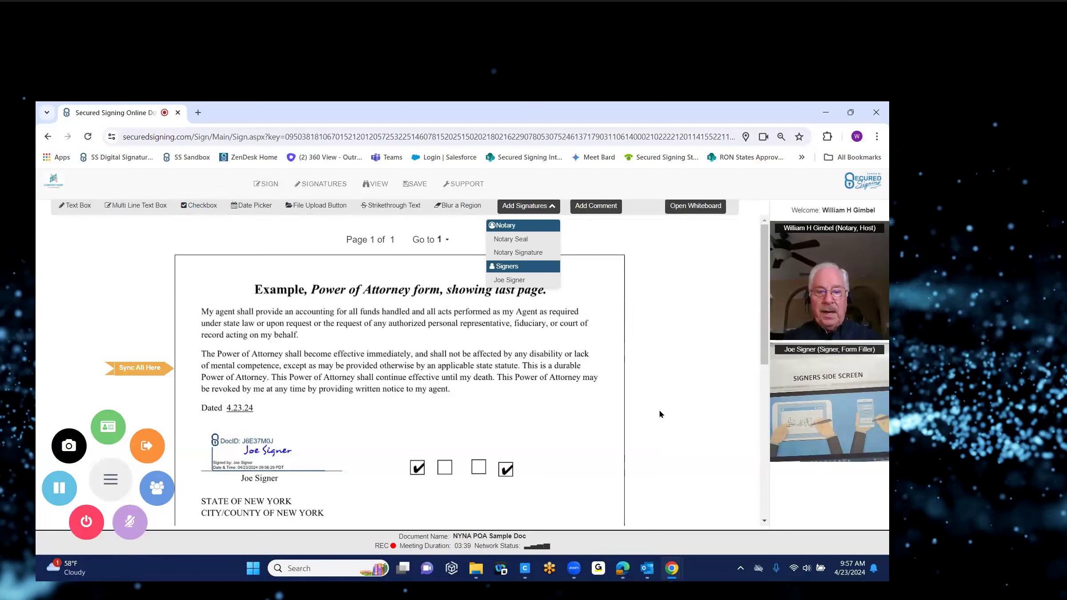
click(155, 494)
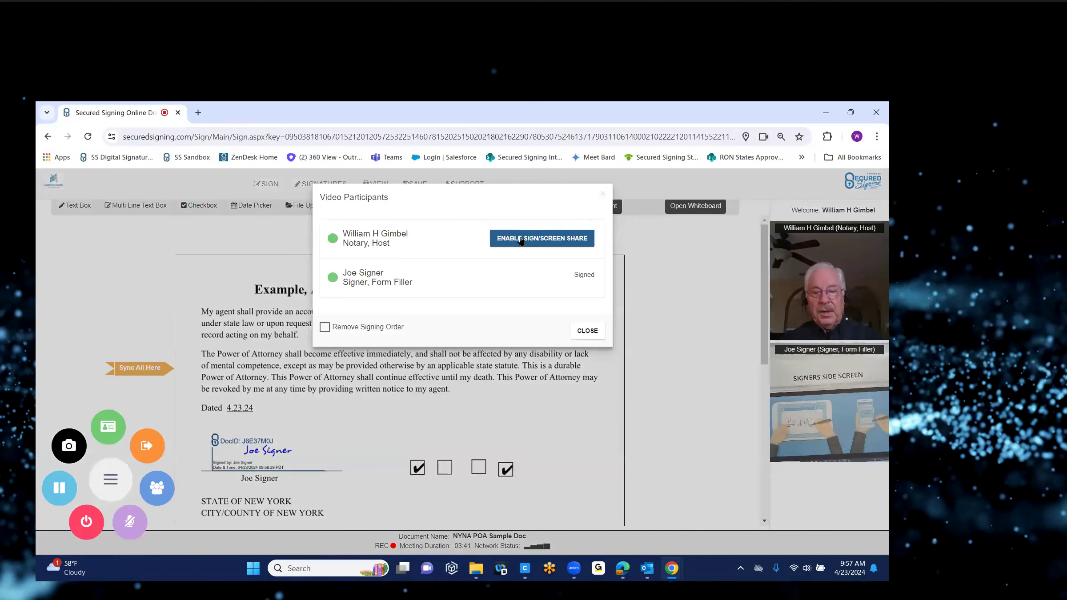
Step: Hand signing over to the notary, confirming fields are complete and agreeing to electronic records
click(522, 241)
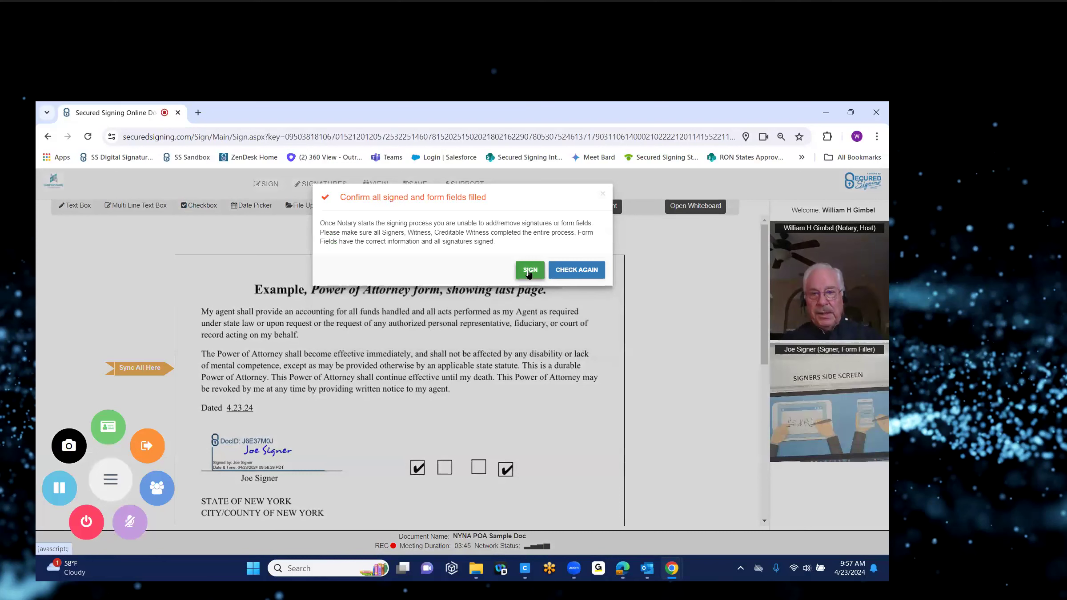
click(529, 272)
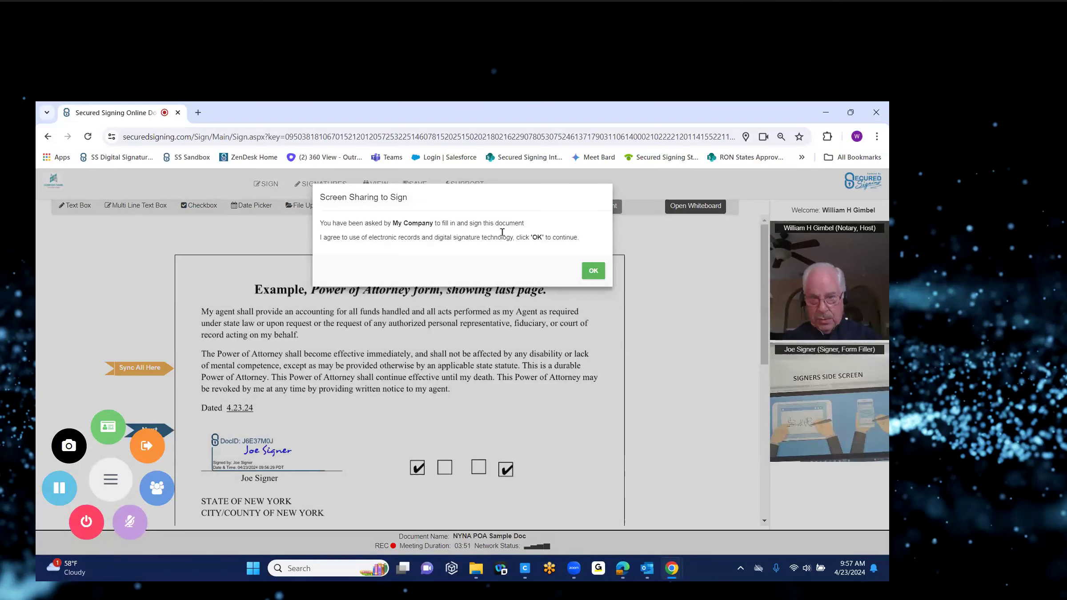
click(593, 271)
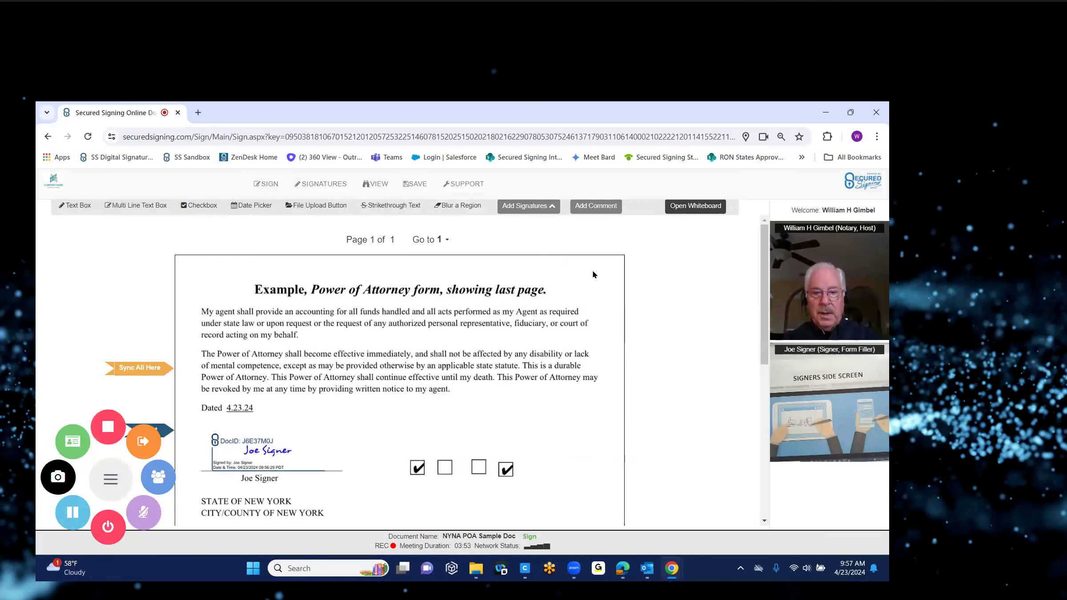
Step: Sign the Signature of Notary Public line and stamp the notary seal
scroll(342, 272, down, 6)
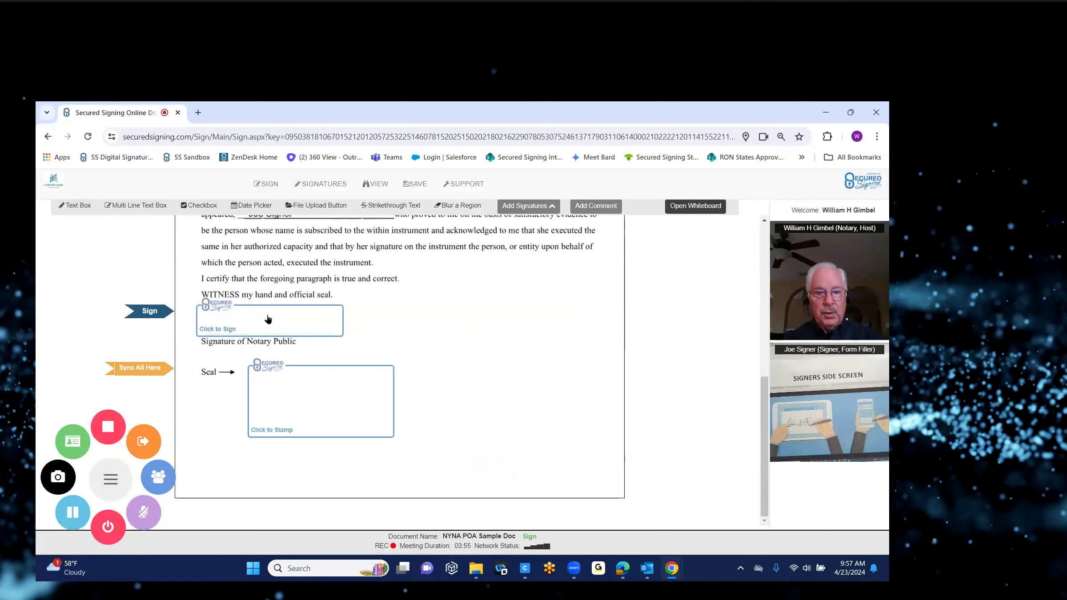
click(268, 320)
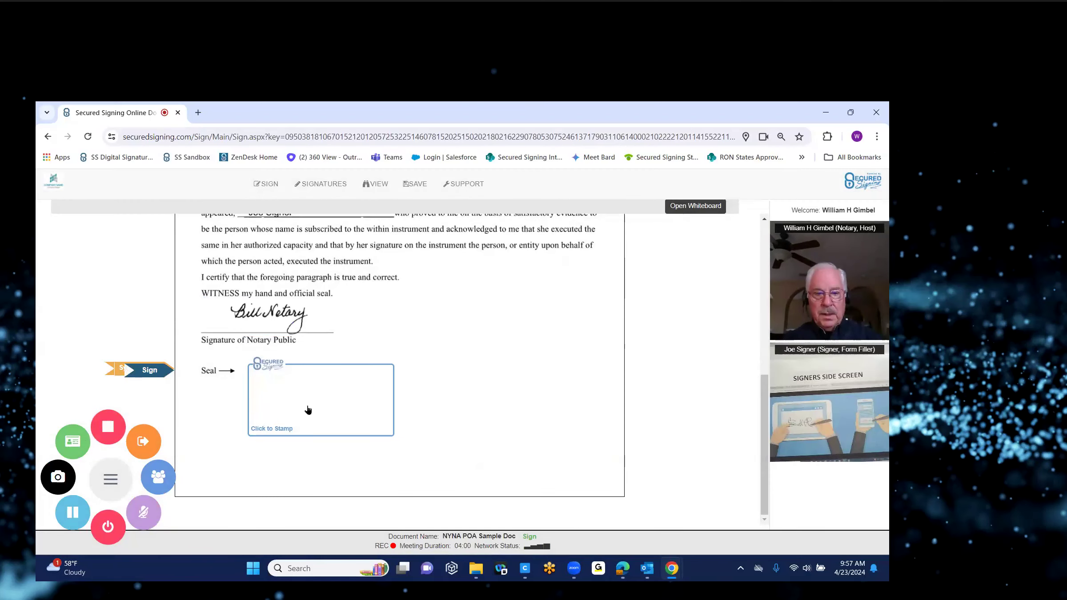
click(307, 405)
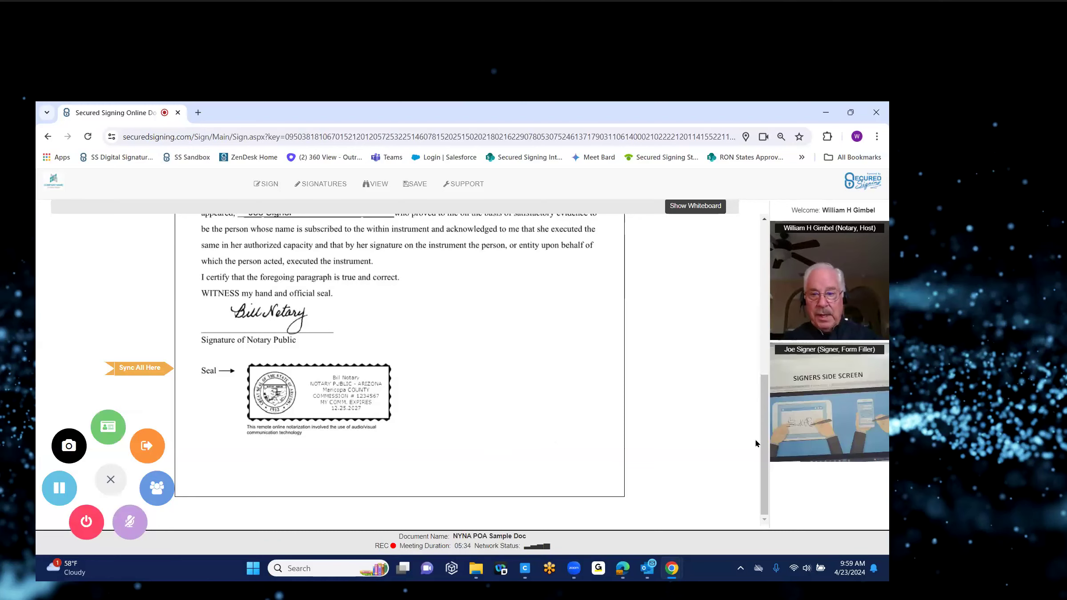
Step: Scroll back up to review the notarized POA with signatures and ticked checkboxes
mouse_move(763, 450)
mouse_down()
mouse_move(763, 348)
mouse_move(765, 362)
mouse_up()
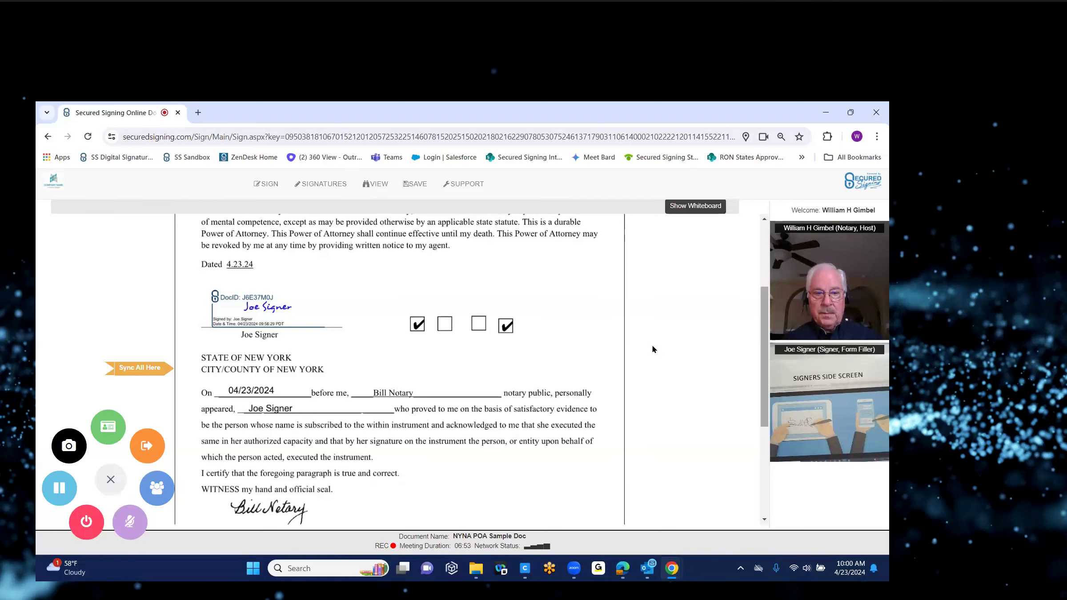
Step: End the video signing session and confirm with END MEETING
click(86, 528)
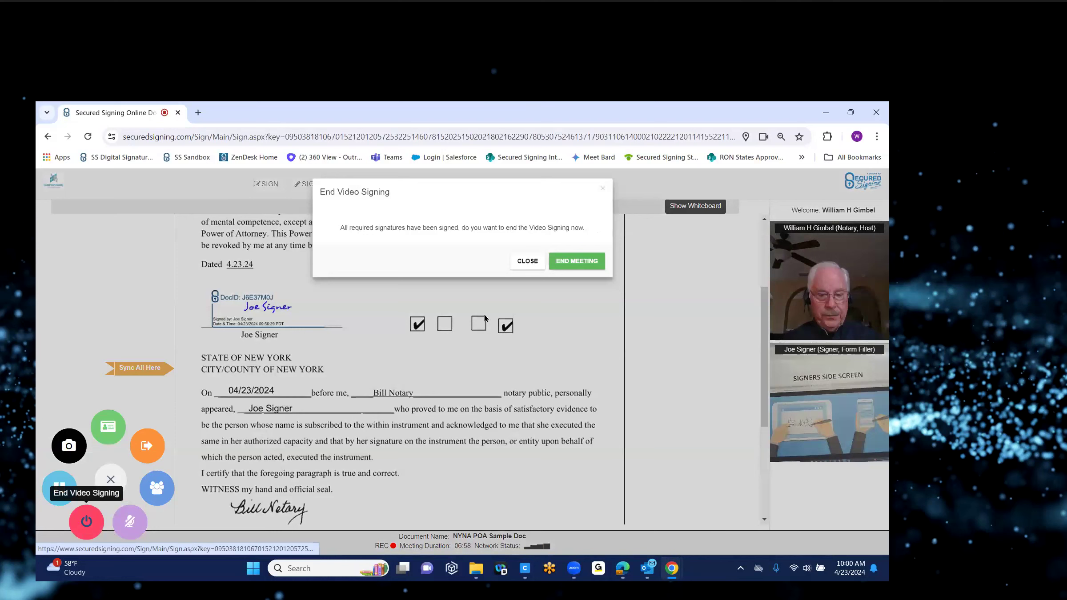
click(574, 266)
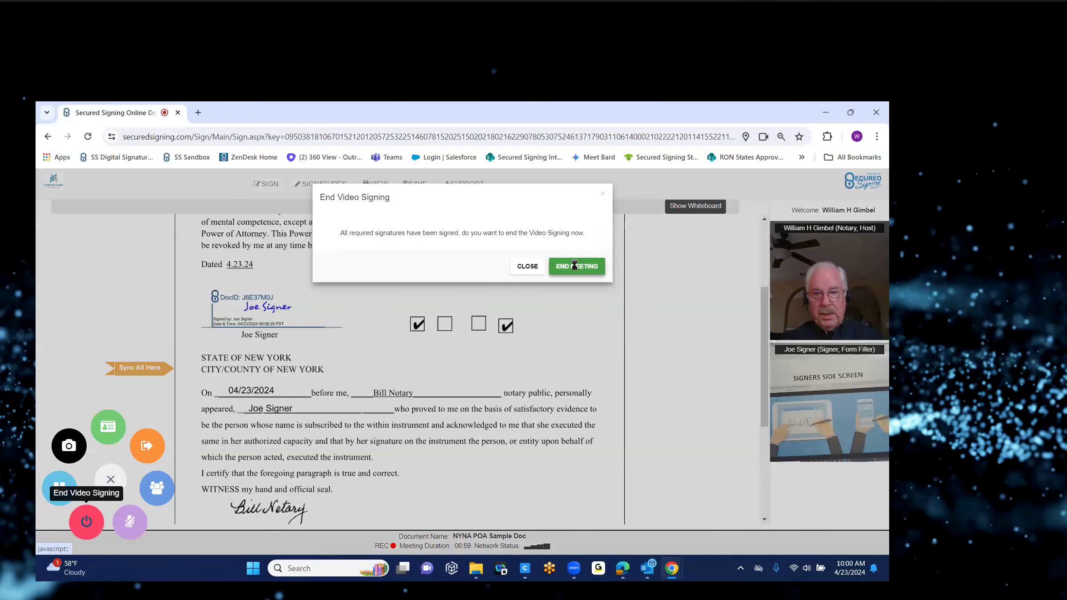